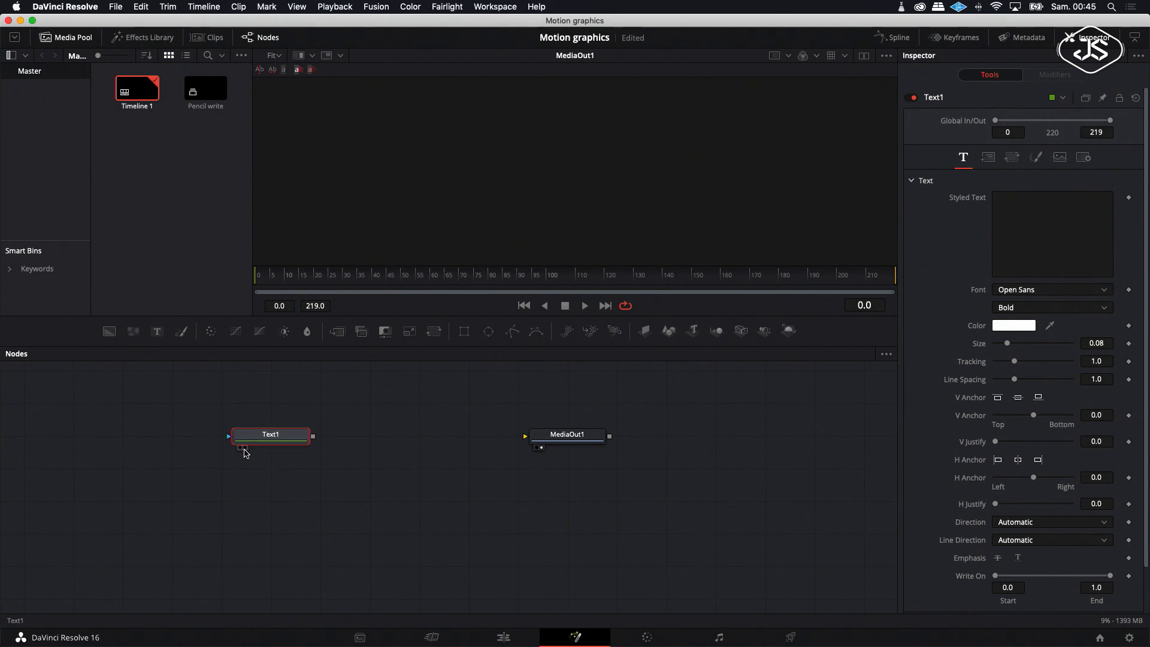
- Show the Text1 node in the viewer and enter "Motion graphics" as its text
click(242, 447)
click(1018, 214)
text(Motion graphics)
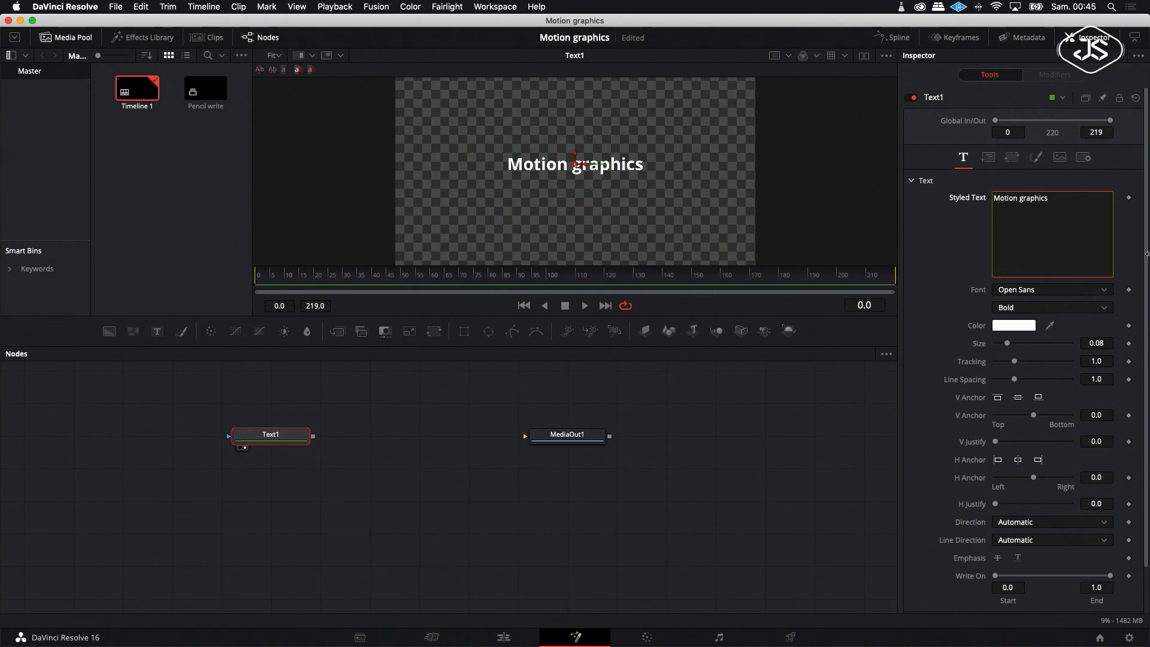
- Change the text's font to Savoye LET and enlarge its size to 0.2126
click(1104, 290)
scroll(1081, 386, down, 8)
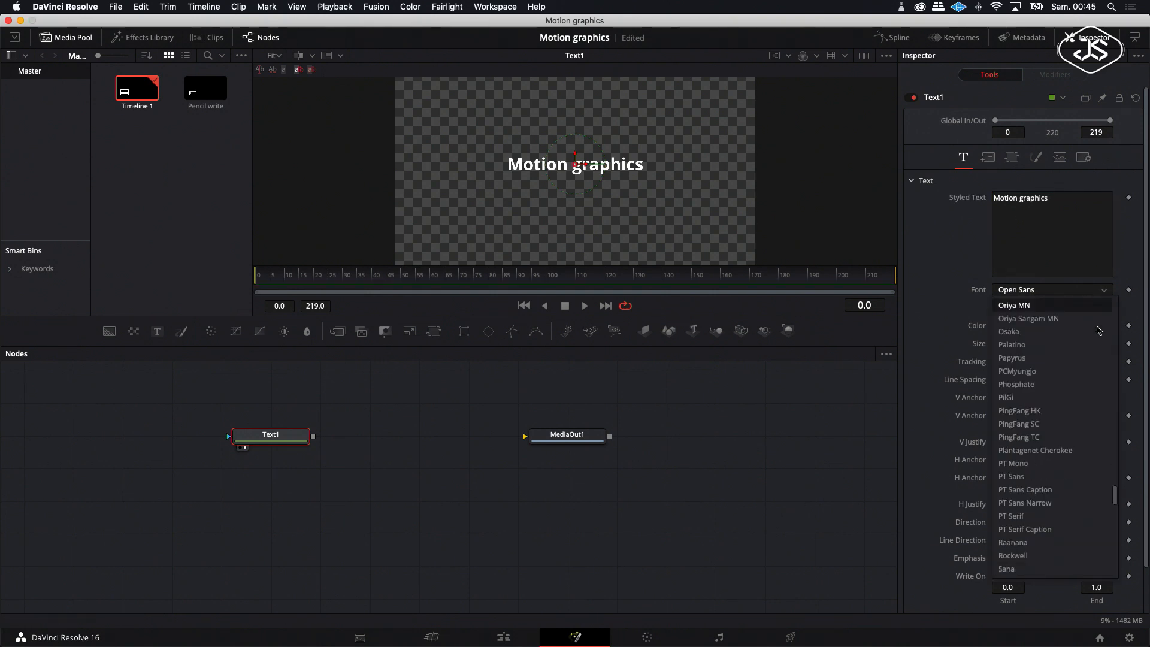
scroll(1080, 389, down, 5)
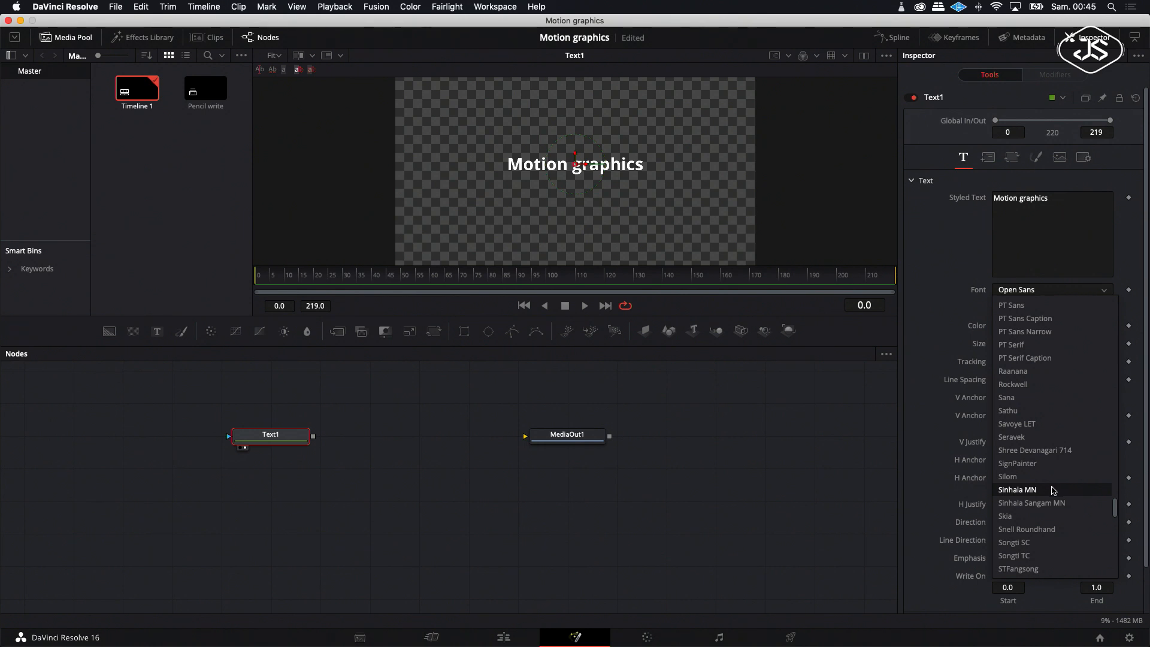
click(1034, 428)
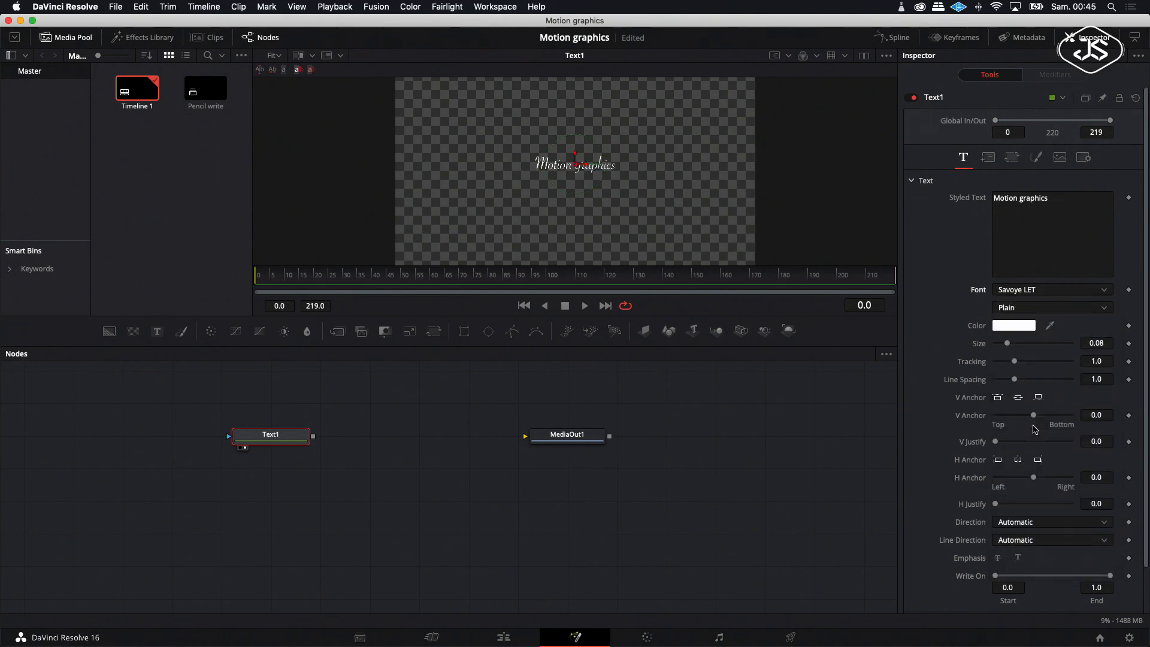
drag(1007, 343, 1028, 346)
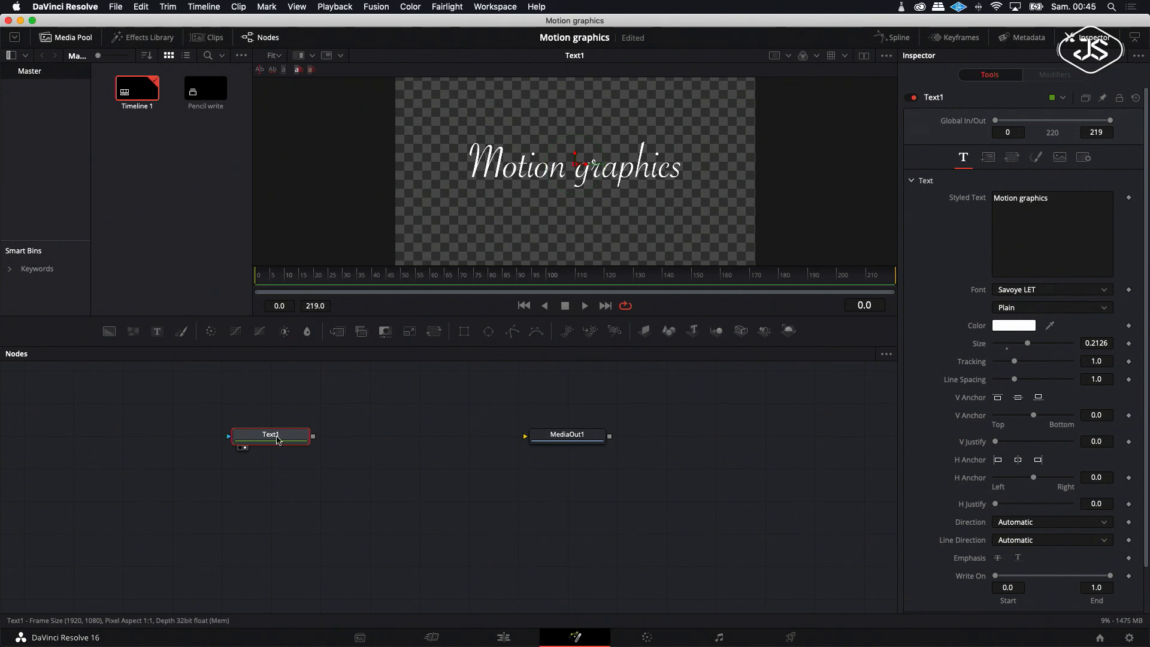
- Add a separate Background node and place it directly above the Text1 node
click(357, 451)
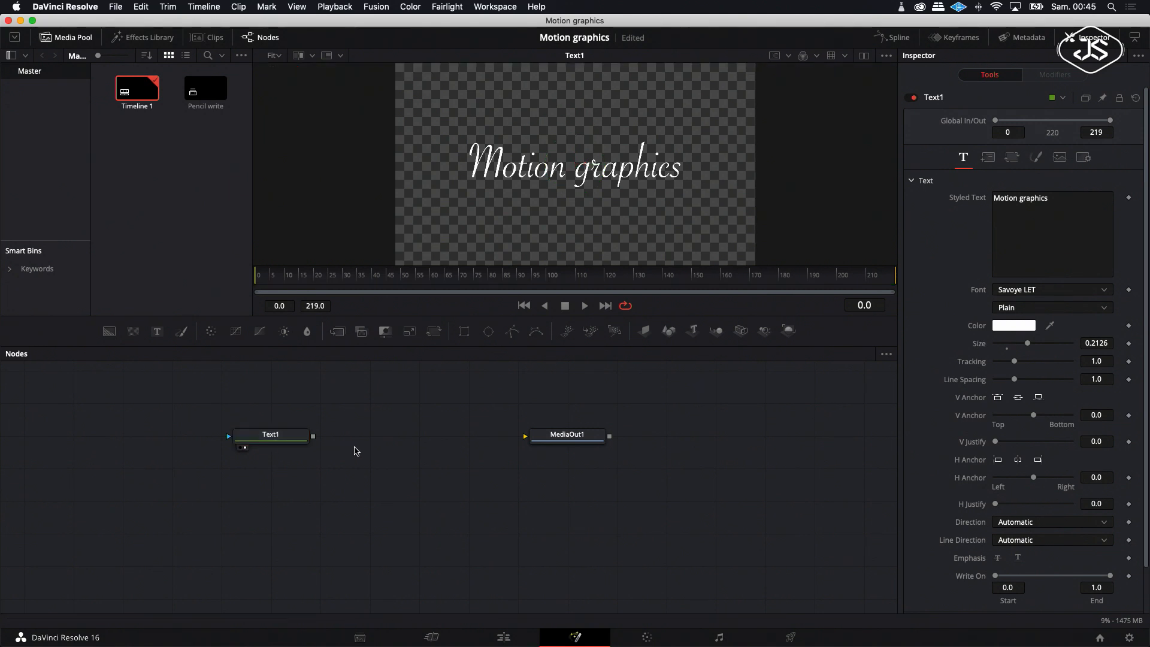
click(109, 331)
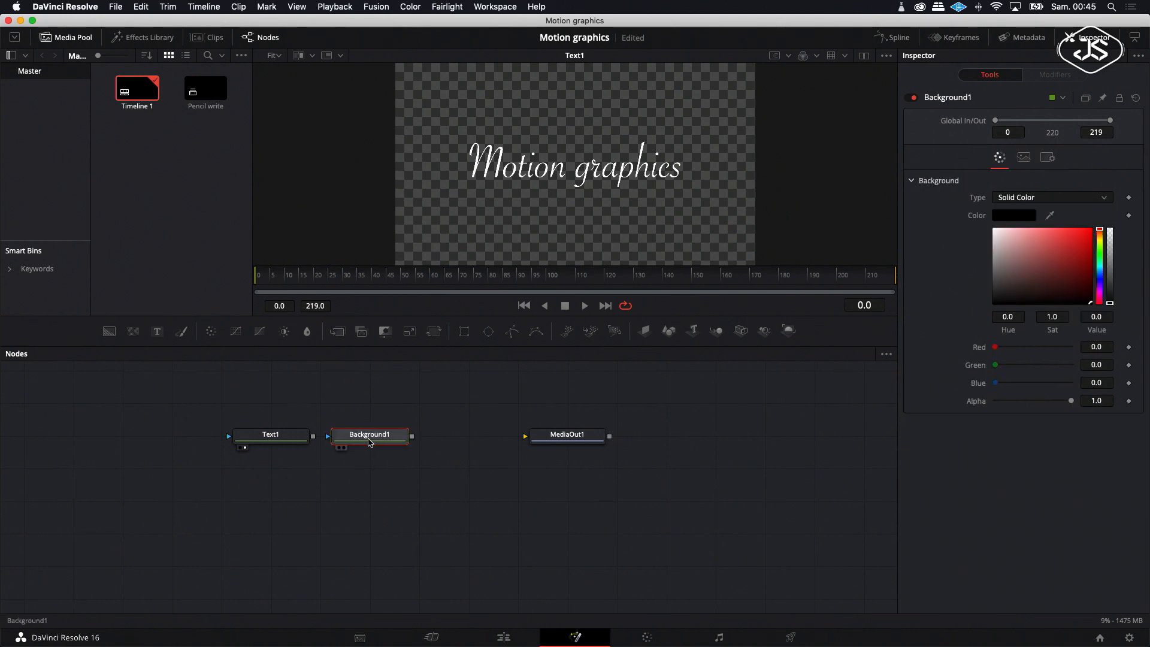
drag(369, 443, 279, 407)
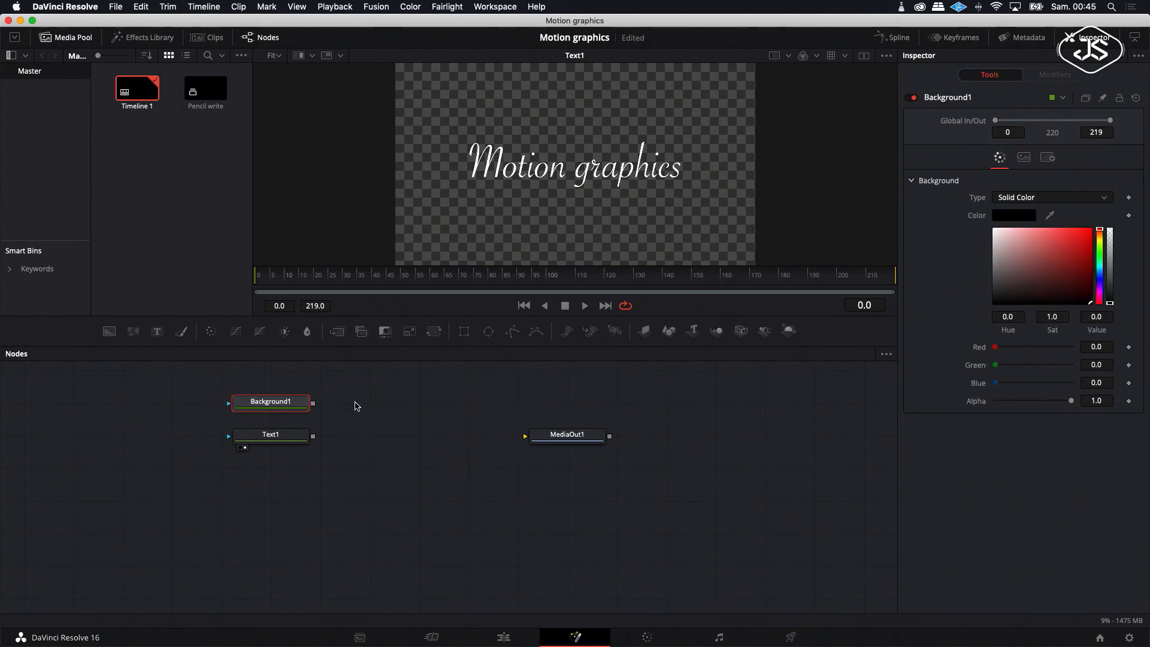
- Add a Mask Paint node before Background1 and connect its output to the background as a mask
right_click(355, 406)
mouse_move(386, 412)
mouse_move(518, 376)
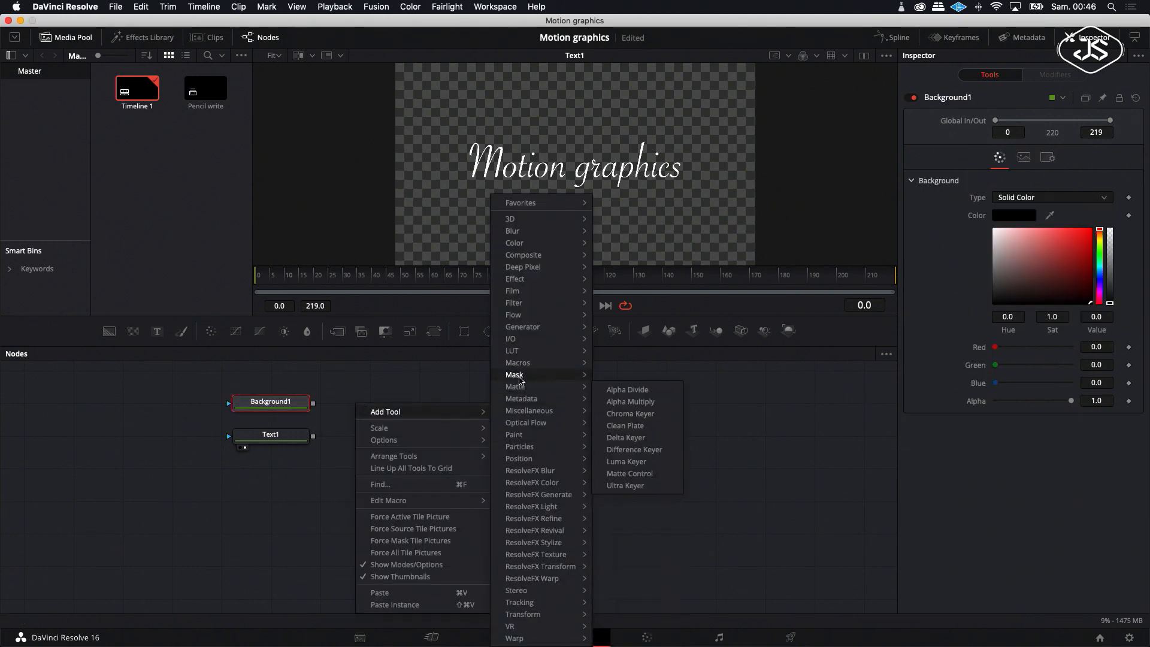
click(625, 412)
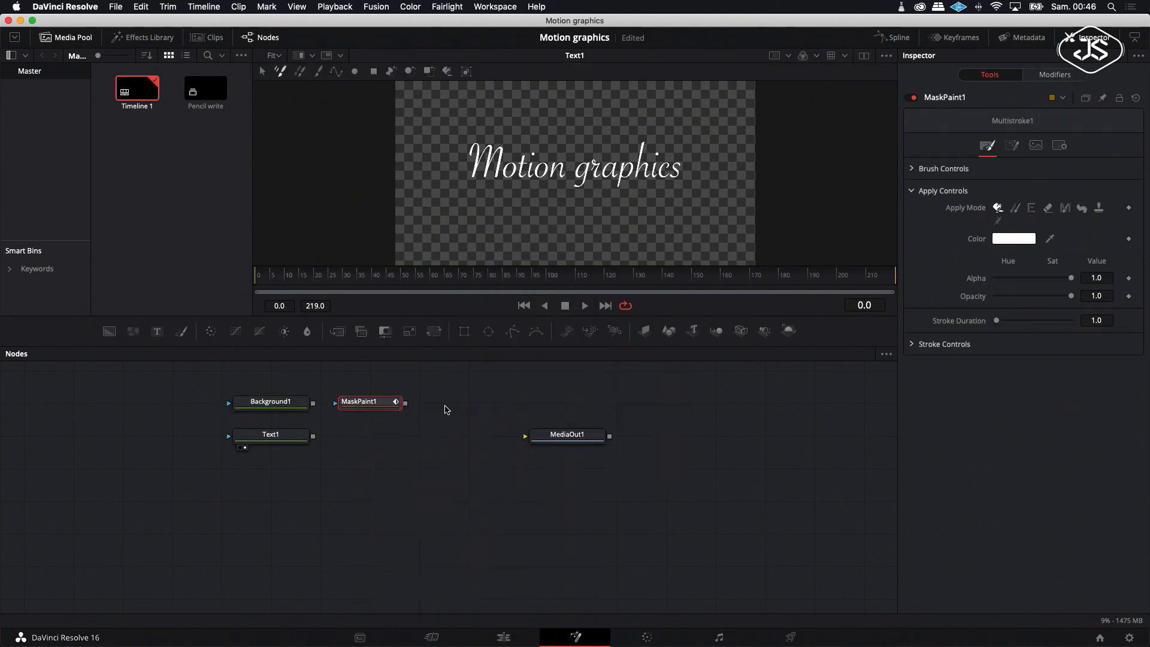
drag(366, 405, 168, 405)
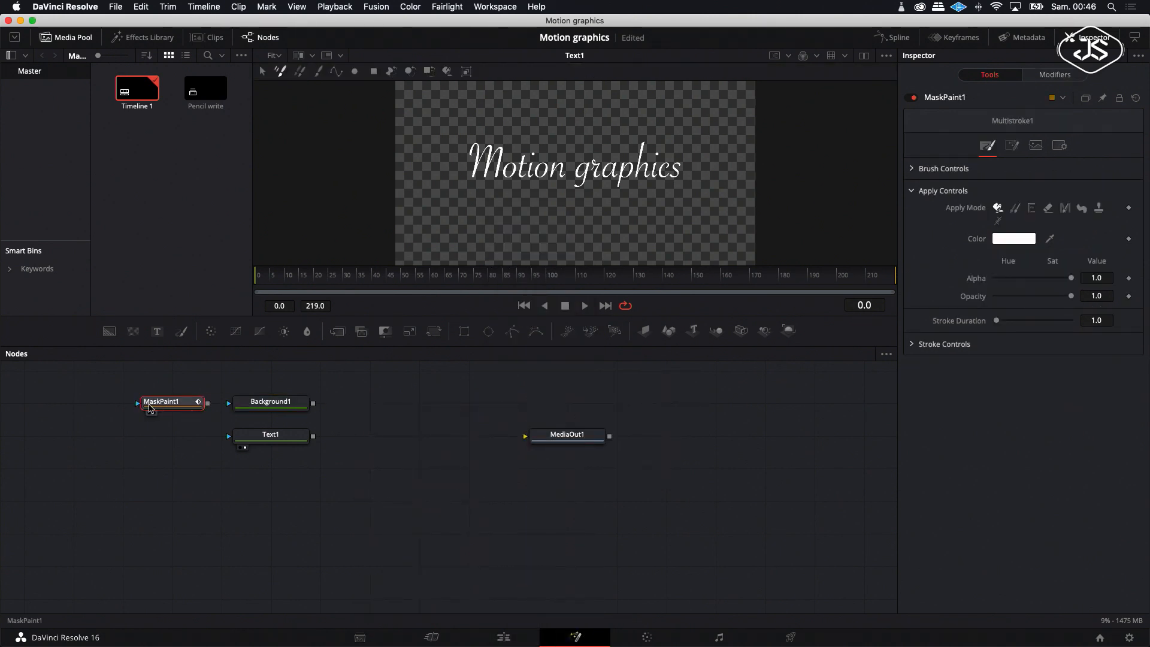
drag(219, 404, 273, 402)
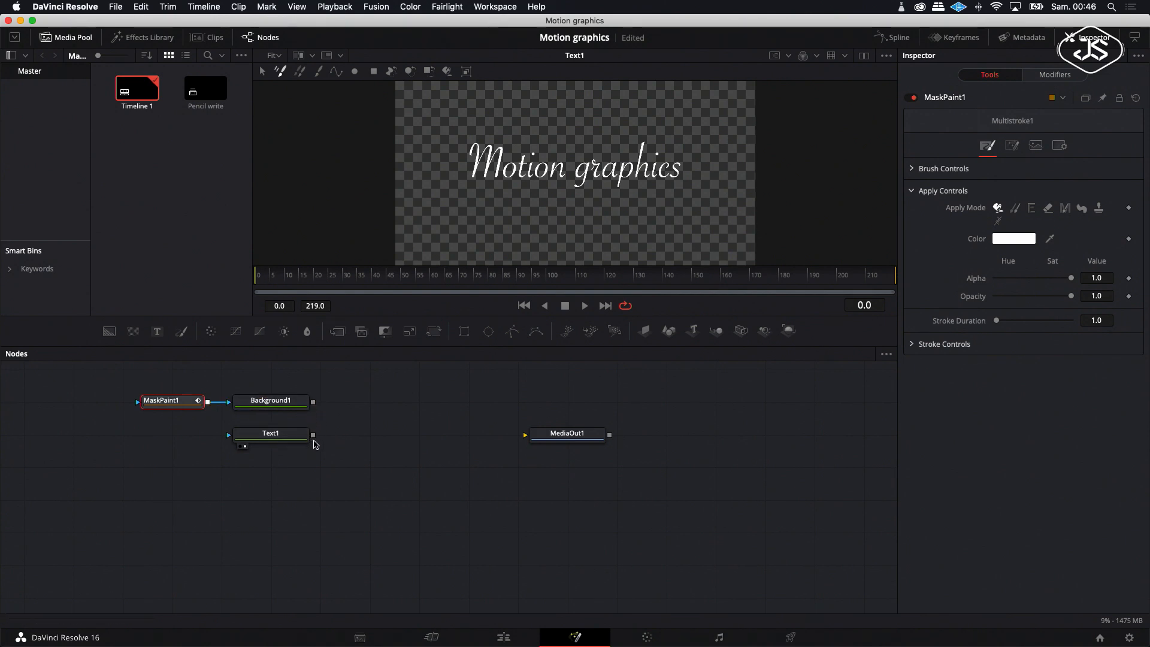
- Merge Background1 with Text1, then stack the MaskPaint1 and Background1 nodes vertically above Merge1
drag(313, 441, 313, 442)
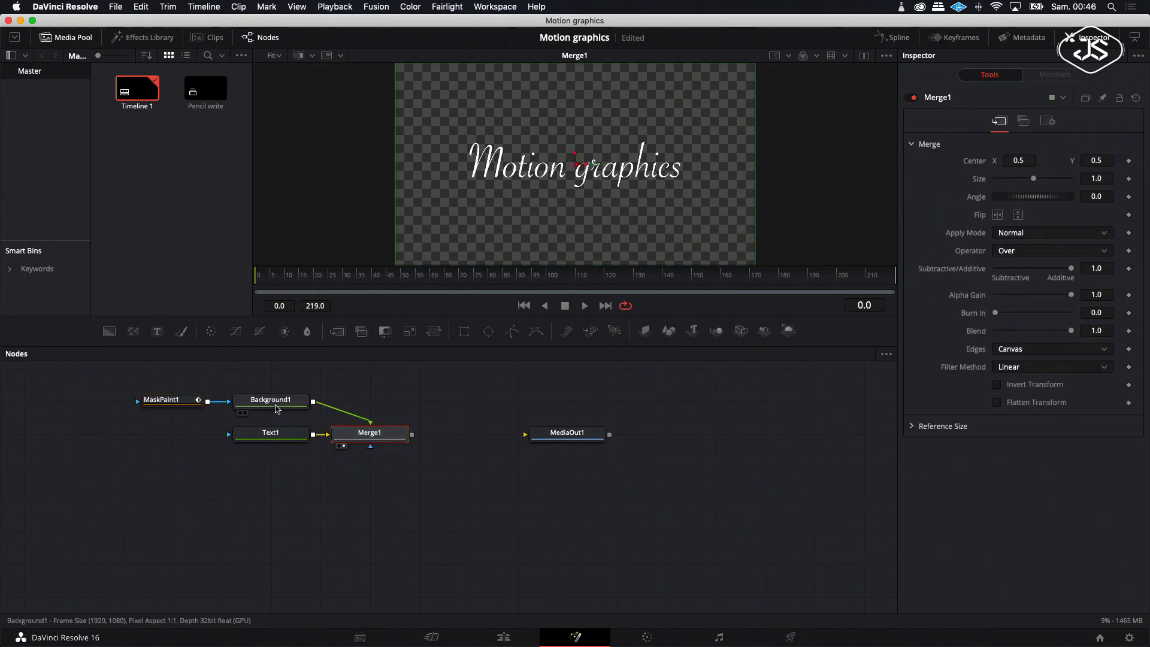
drag(295, 409, 394, 409)
drag(183, 401, 373, 391)
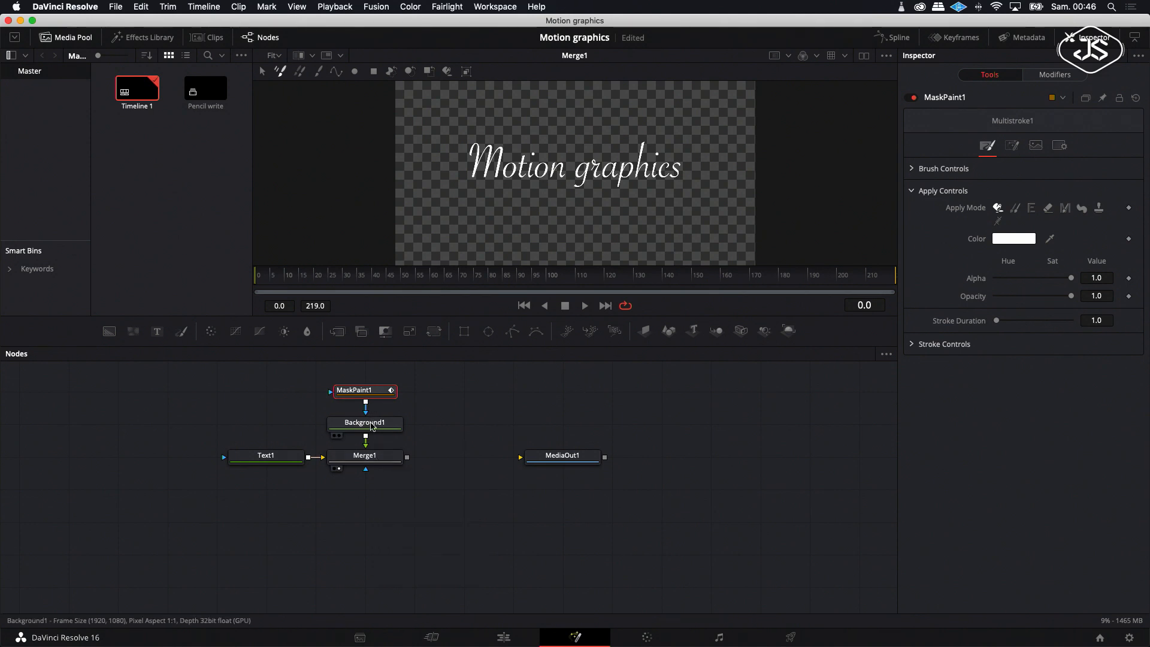
- Set the Background1 color to a saturated golden yellow with a hue of about 0.136
click(372, 424)
drag(1100, 234, 1101, 239)
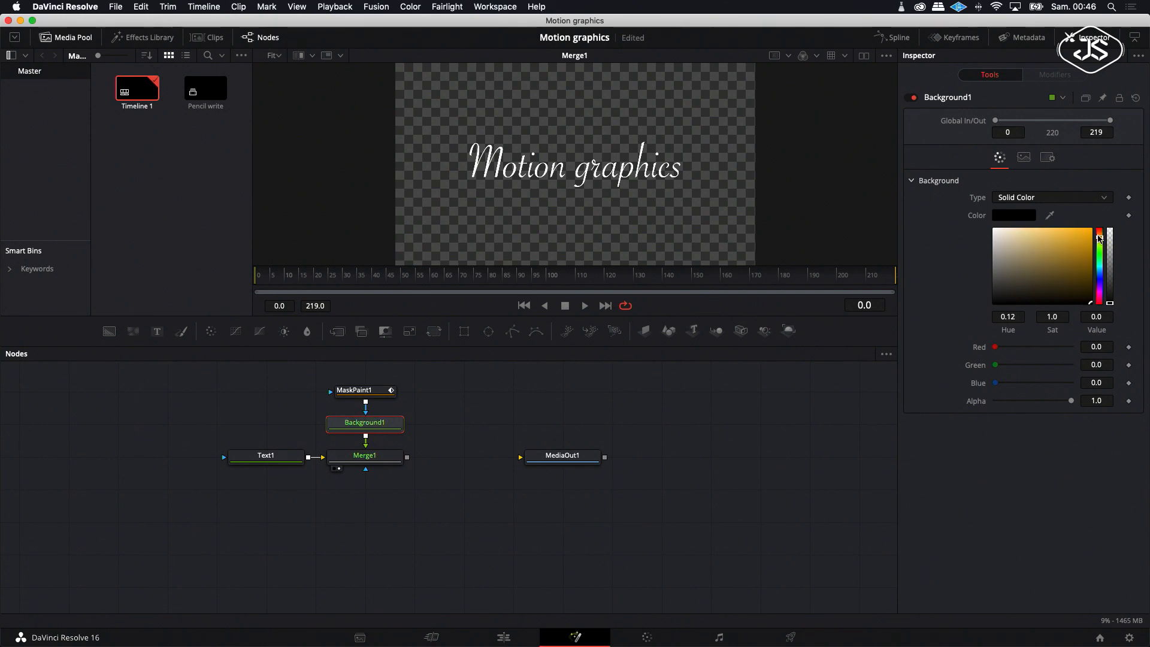
click(1091, 232)
click(1100, 241)
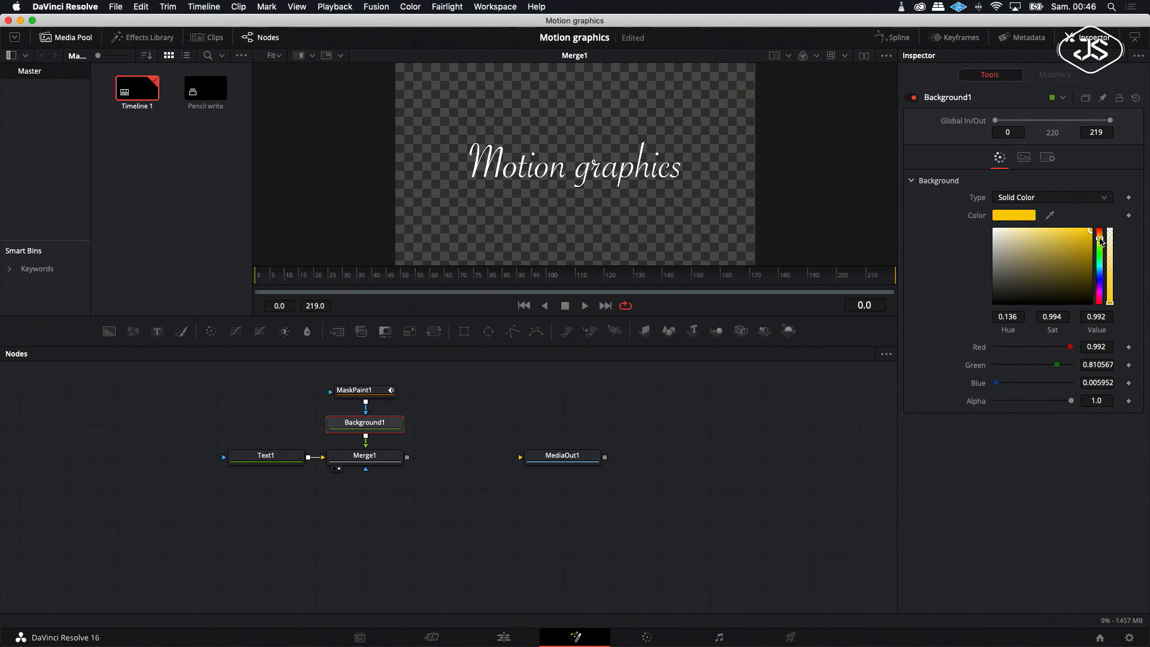
- Give the MaskPaint1 multistroke modifier a hard circular brush shape with a size of 0.001
click(370, 392)
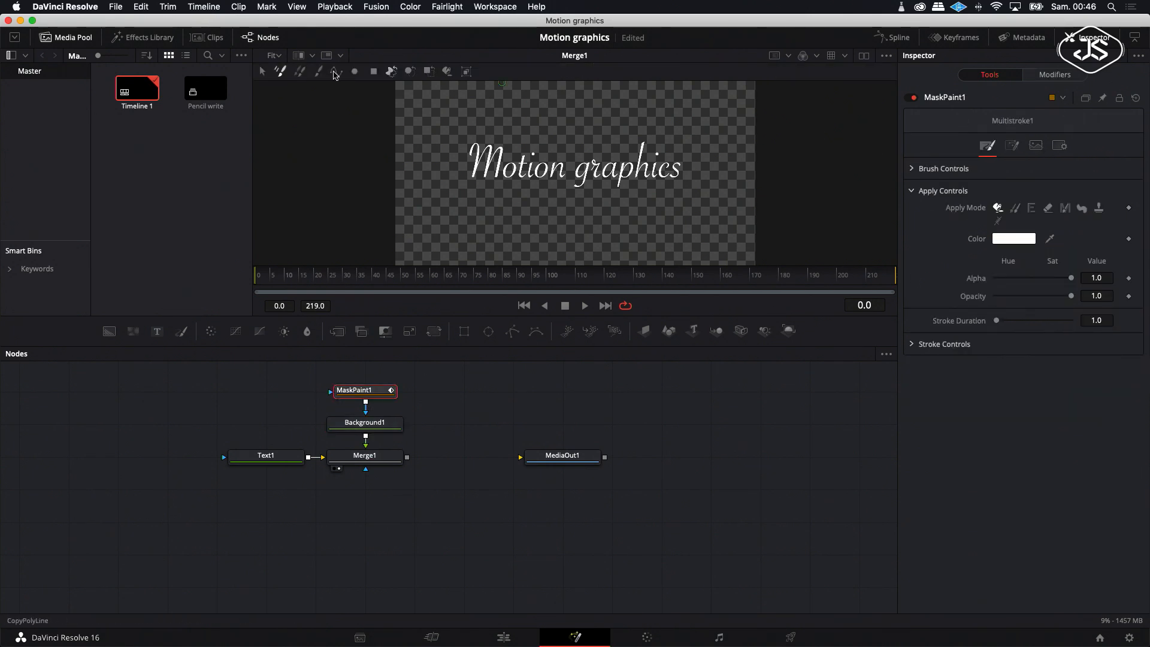
click(1051, 77)
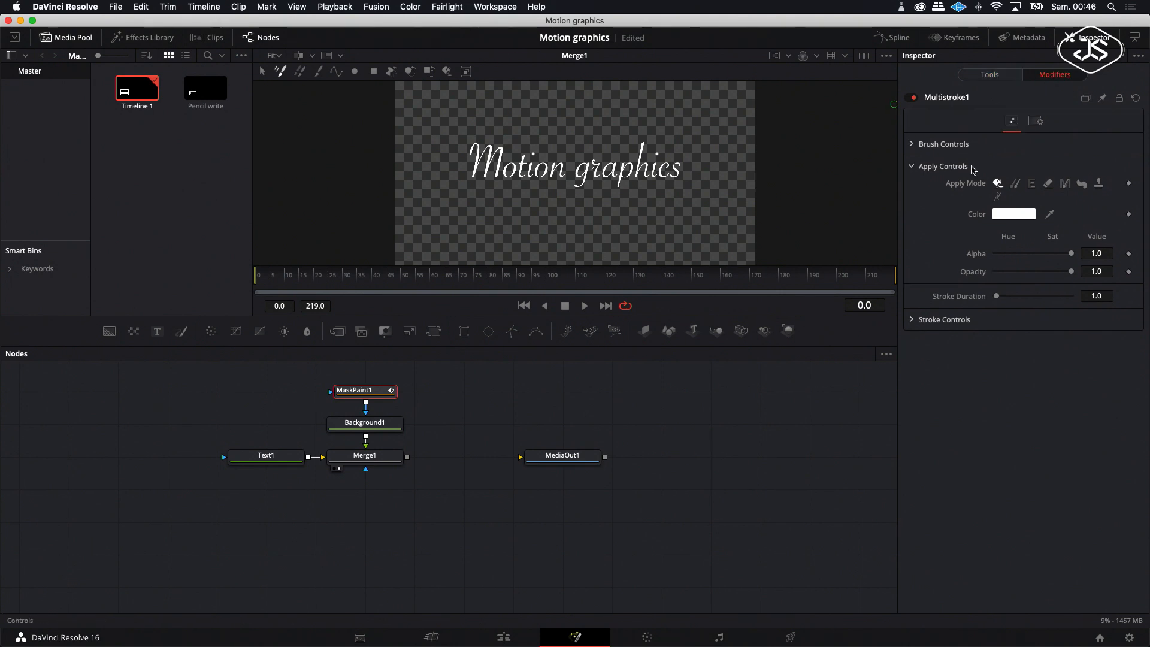
click(943, 144)
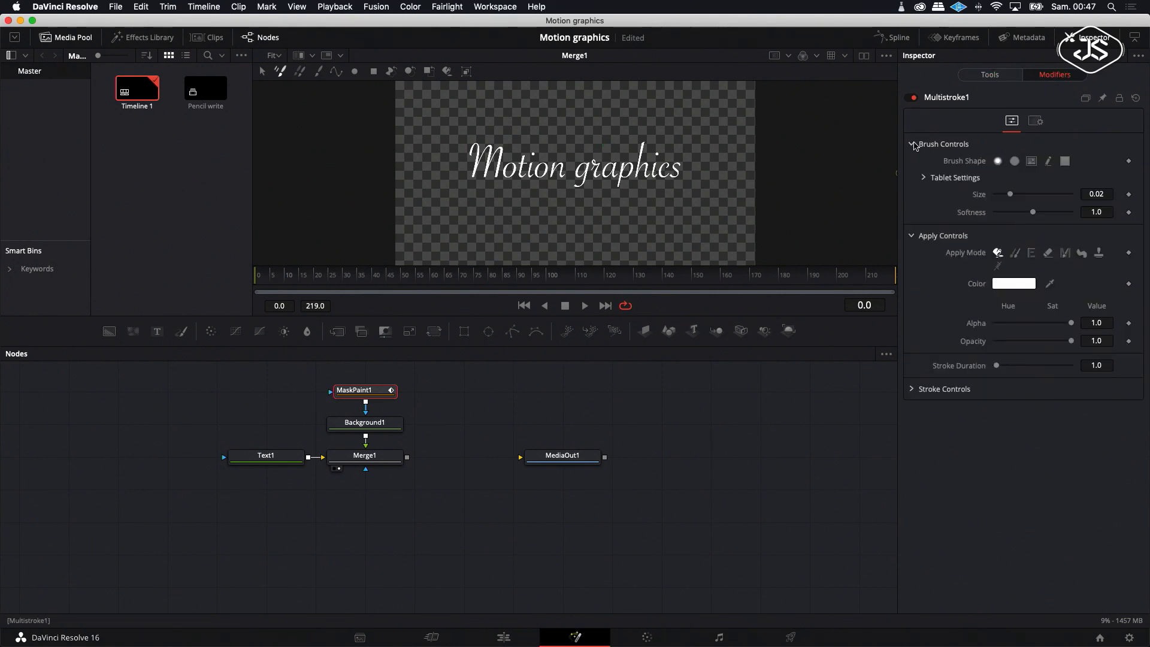
click(1013, 161)
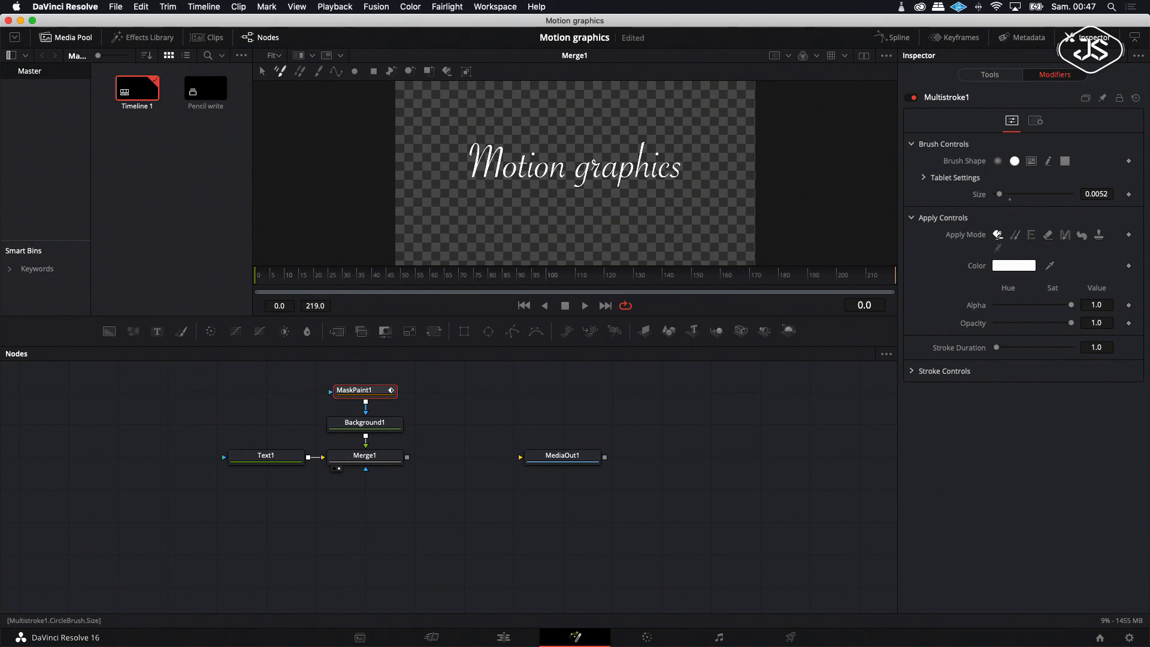
text(0.0019)
key(Return)
drag(1097, 194, 1091, 194)
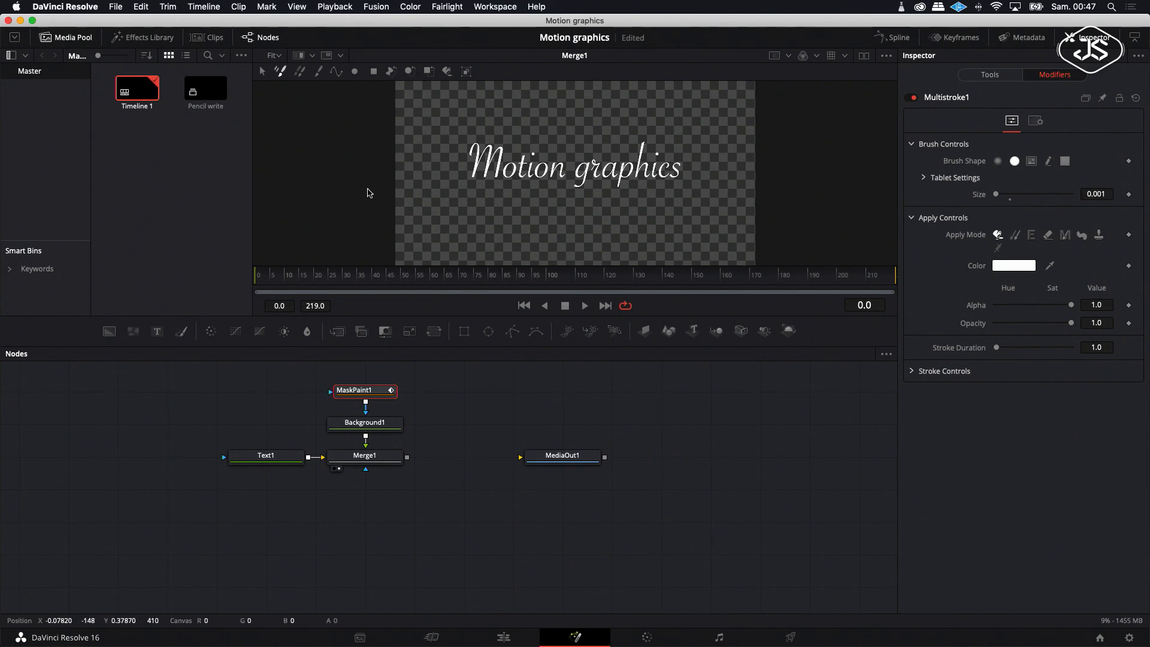
- Choose the polyline stroke for MaskPaint1 and set its brush size to 0.0011
scroll(509, 175, down, 1)
scroll(509, 176, up, 5)
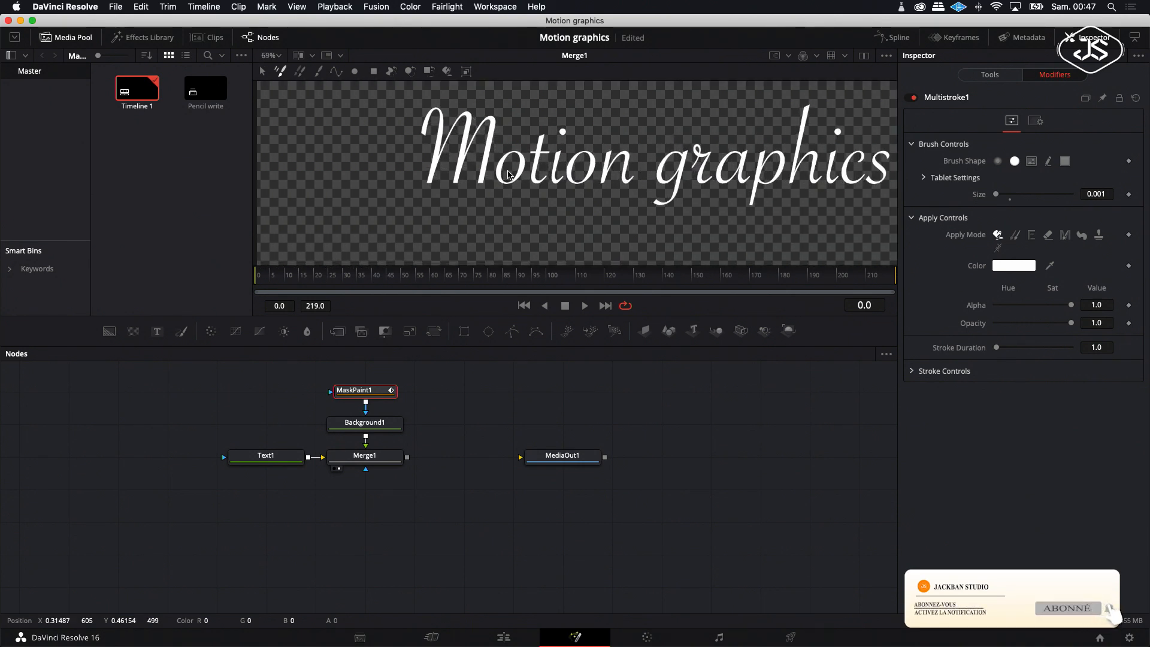
scroll(539, 173, up, 2)
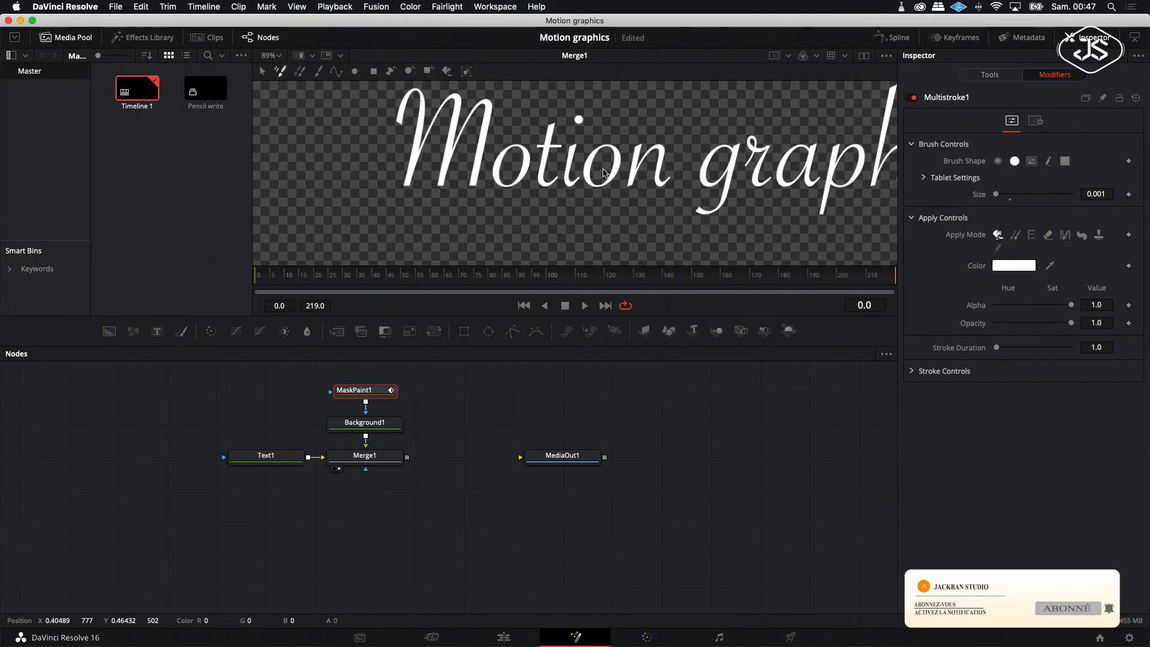
scroll(592, 173, right, 5)
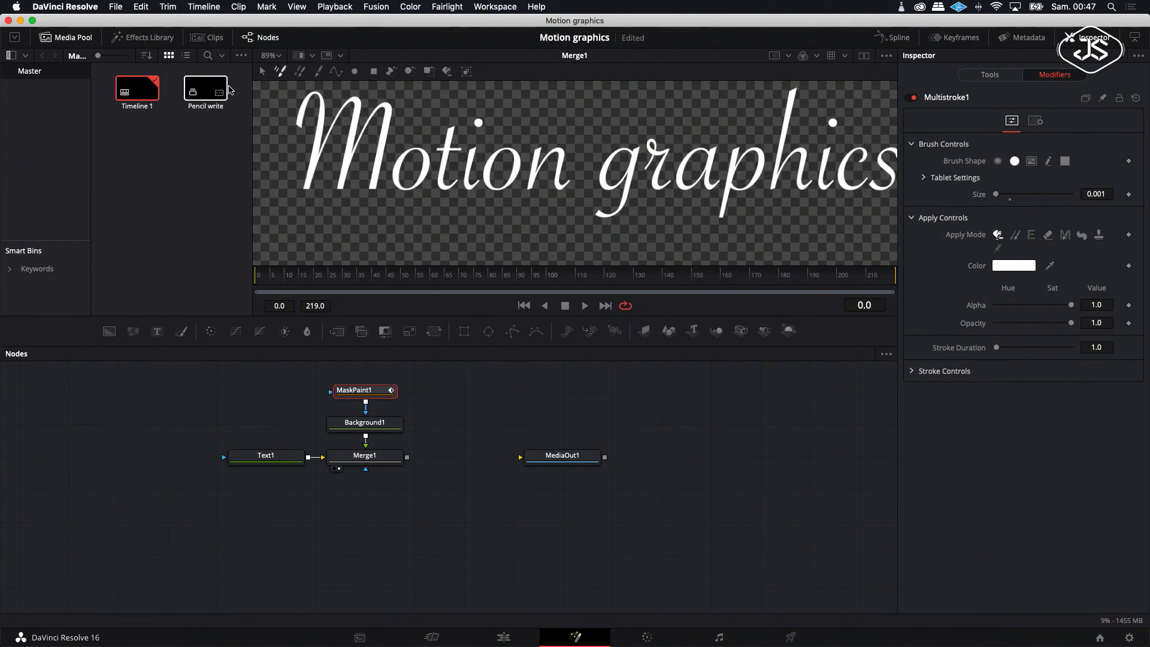
click(339, 71)
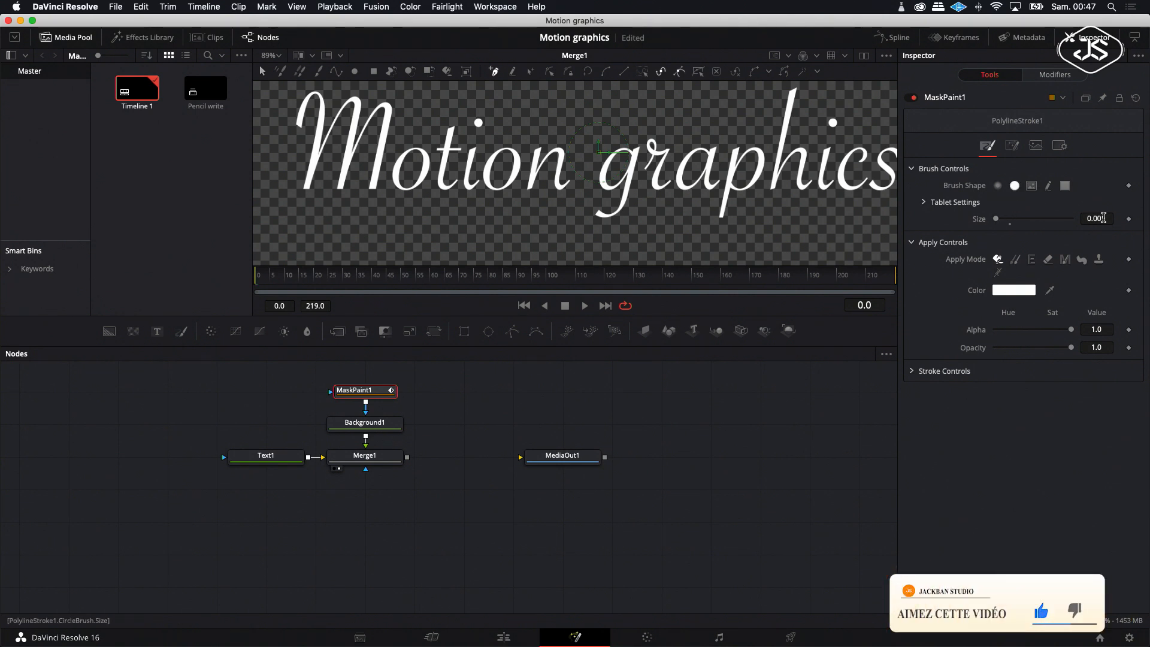
drag(1094, 217, 1098, 217)
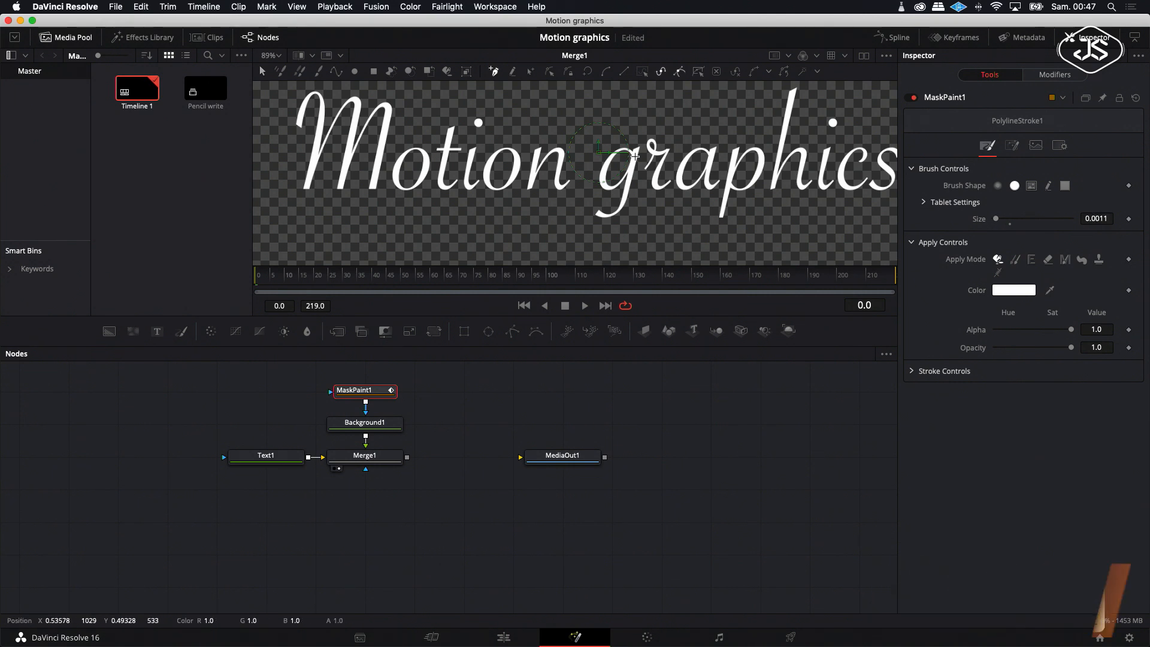
- Trace the first hook and downstroke of the letter M with polyline points along its centre
scroll(301, 122, down, 1)
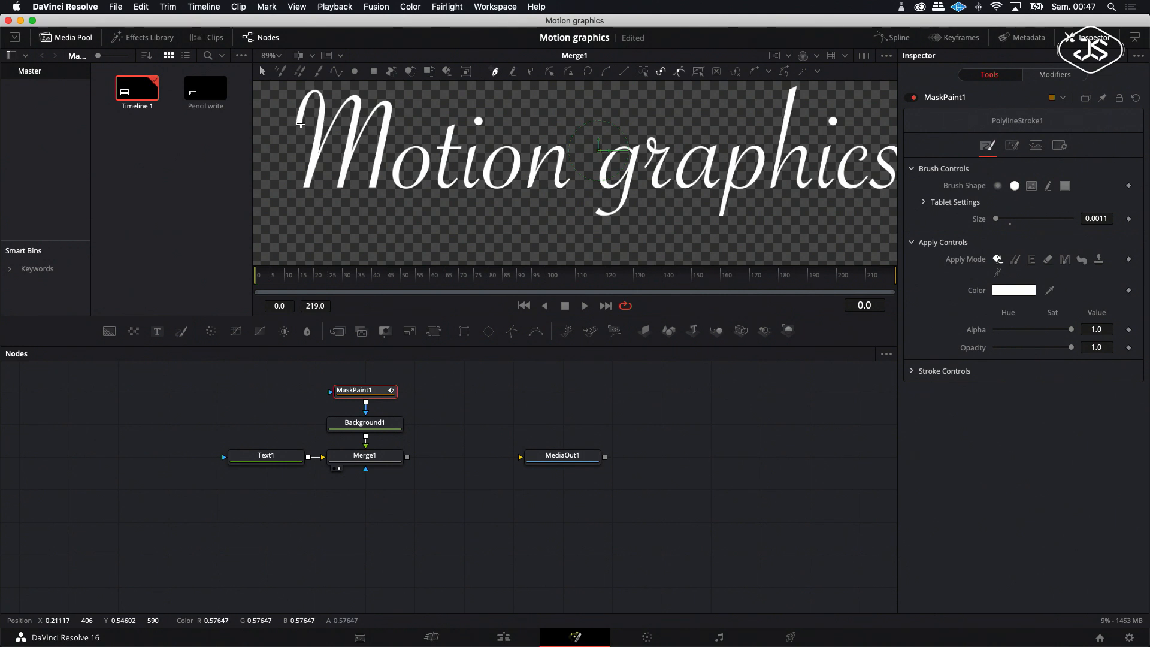
drag(299, 124, 401, 124)
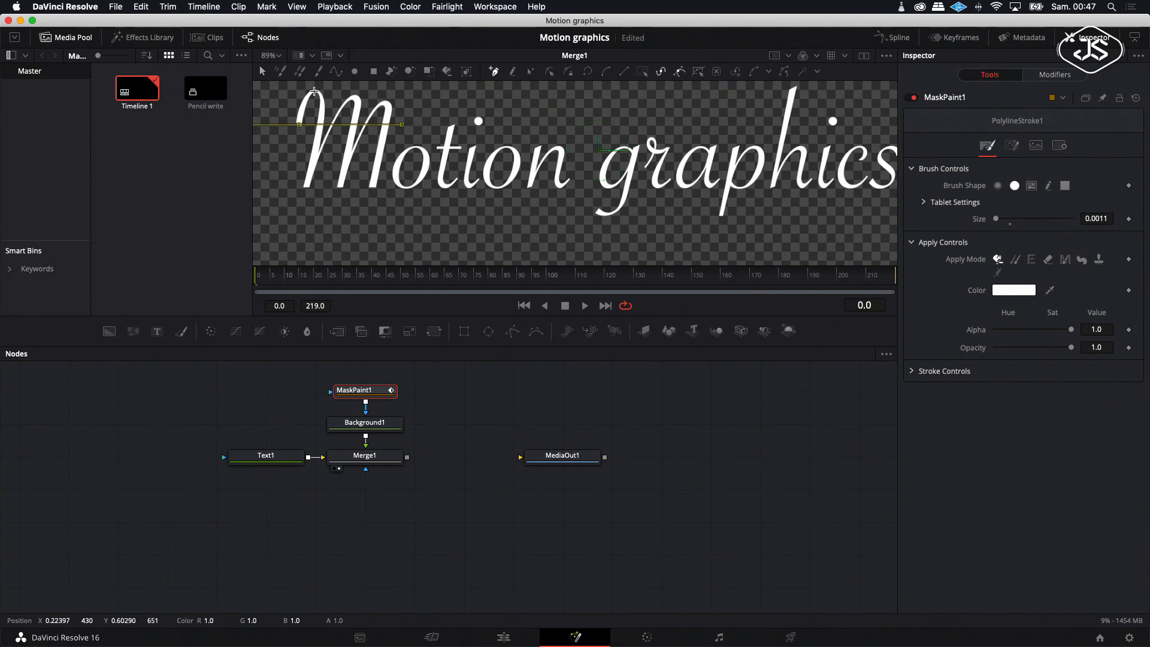
drag(314, 91, 331, 82)
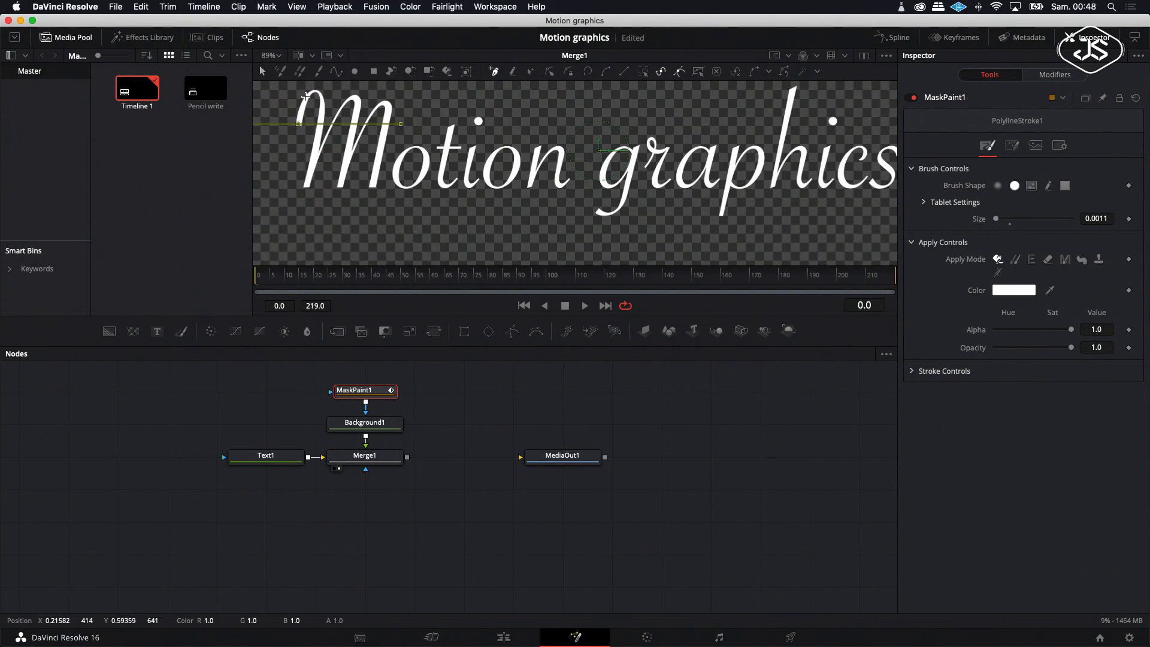
click(310, 95)
drag(321, 98, 327, 116)
click(321, 120)
click(313, 155)
click(306, 187)
- Continue the polyline up the M's middle arch and down its second stem to the baseline
drag(318, 155, 327, 141)
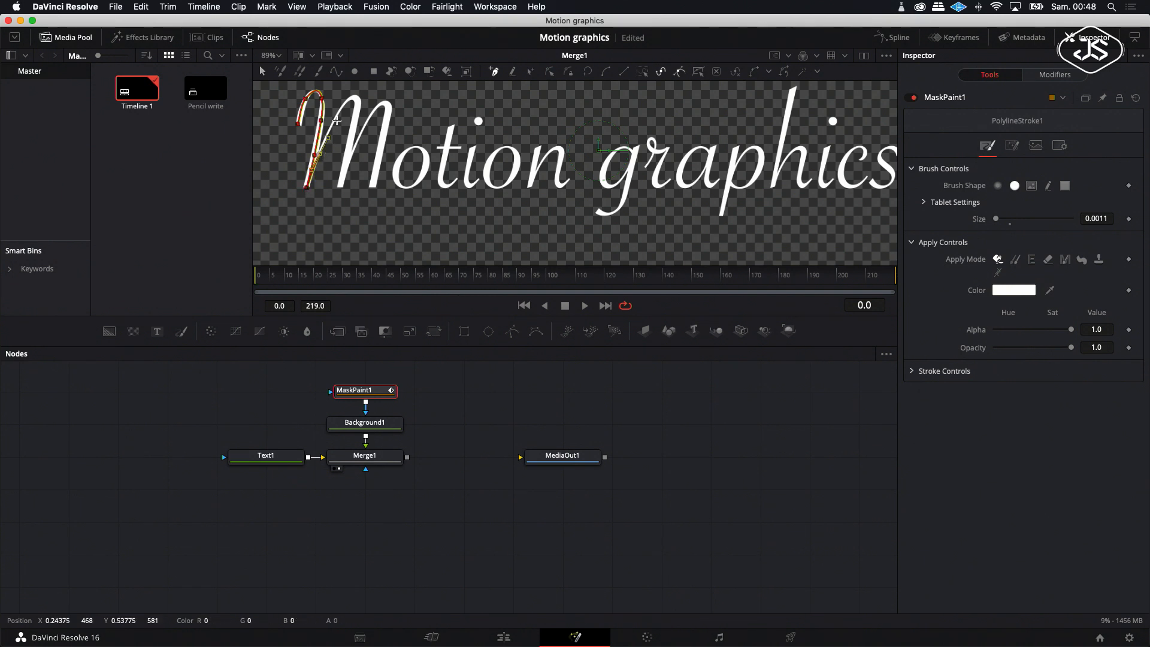
click(338, 121)
click(318, 154)
click(347, 102)
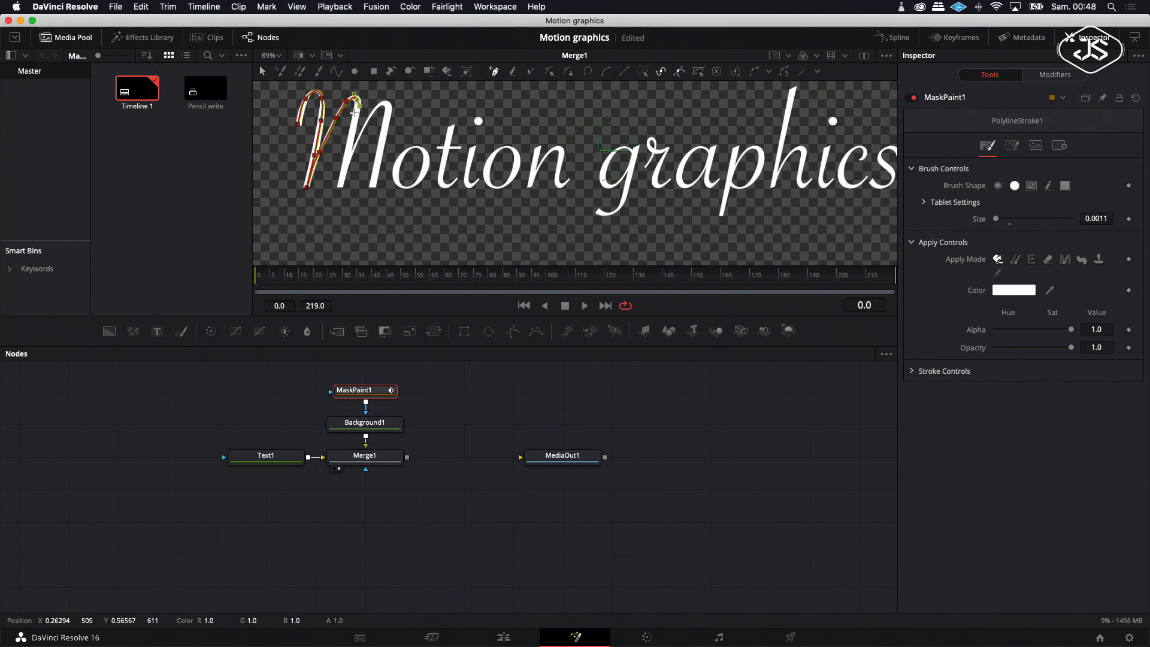
click(355, 112)
click(348, 147)
click(340, 187)
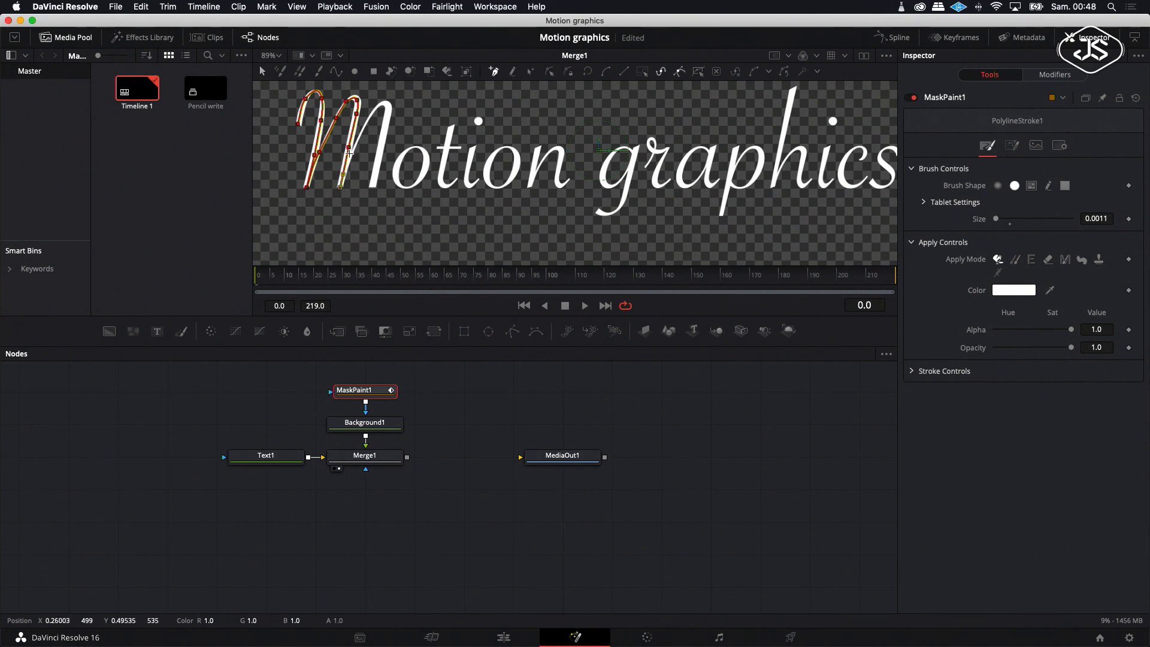
- Continue the polyline over the M's last arch, down its third stem and out to the letter o
drag(352, 152, 357, 144)
click(364, 128)
drag(370, 117, 378, 106)
click(385, 105)
click(388, 108)
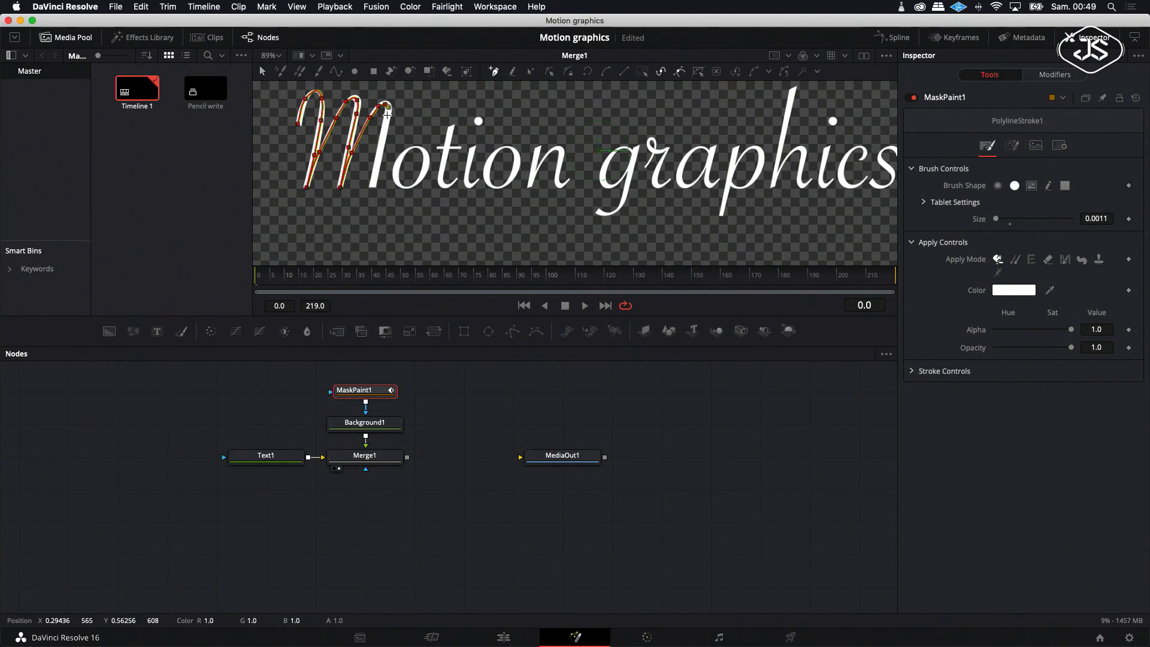
click(371, 188)
click(395, 180)
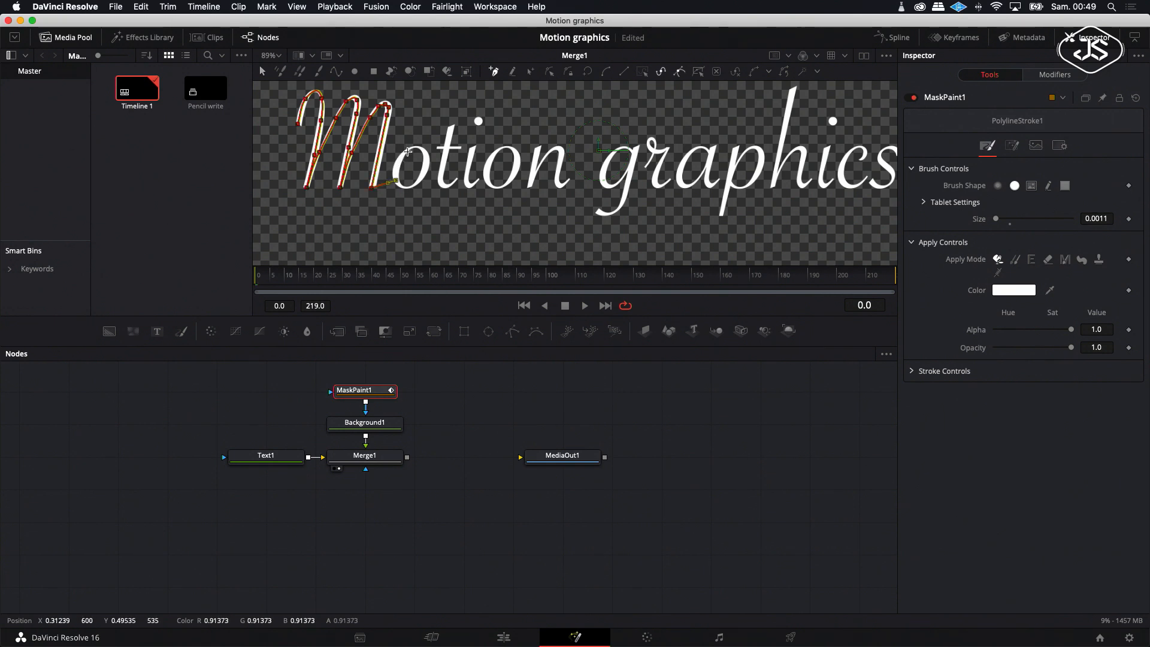
- Trace the first letter o with polyline points, up its left side, over the top and around to the bottom
drag(407, 150, 422, 141)
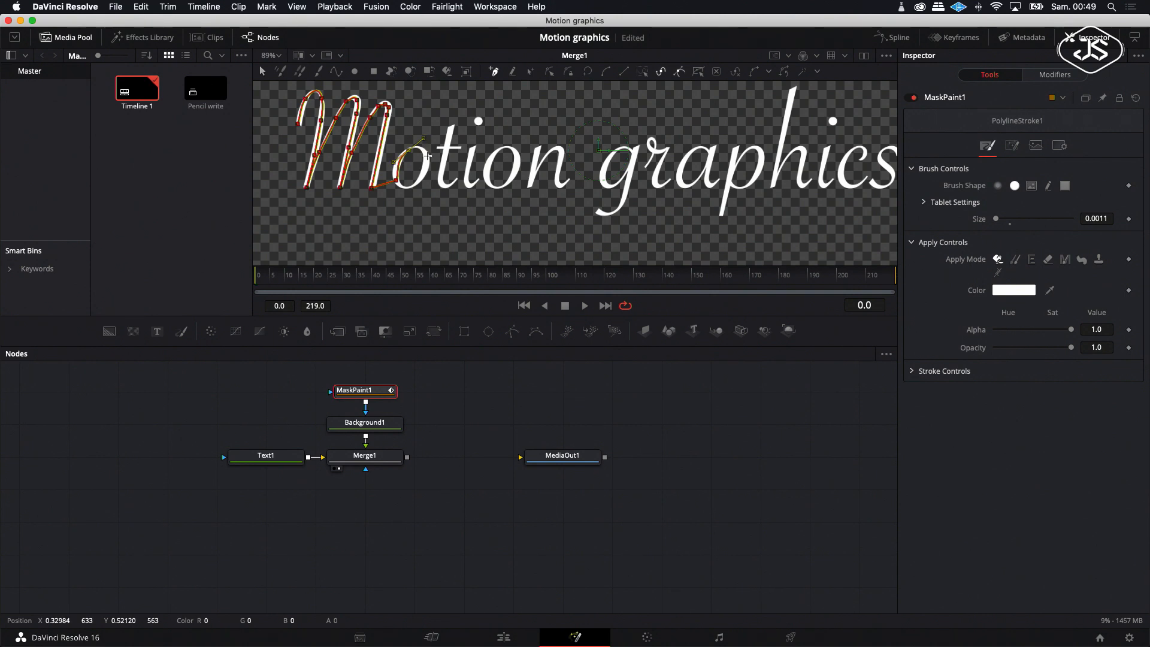
click(397, 180)
click(413, 147)
click(421, 149)
click(425, 154)
click(426, 167)
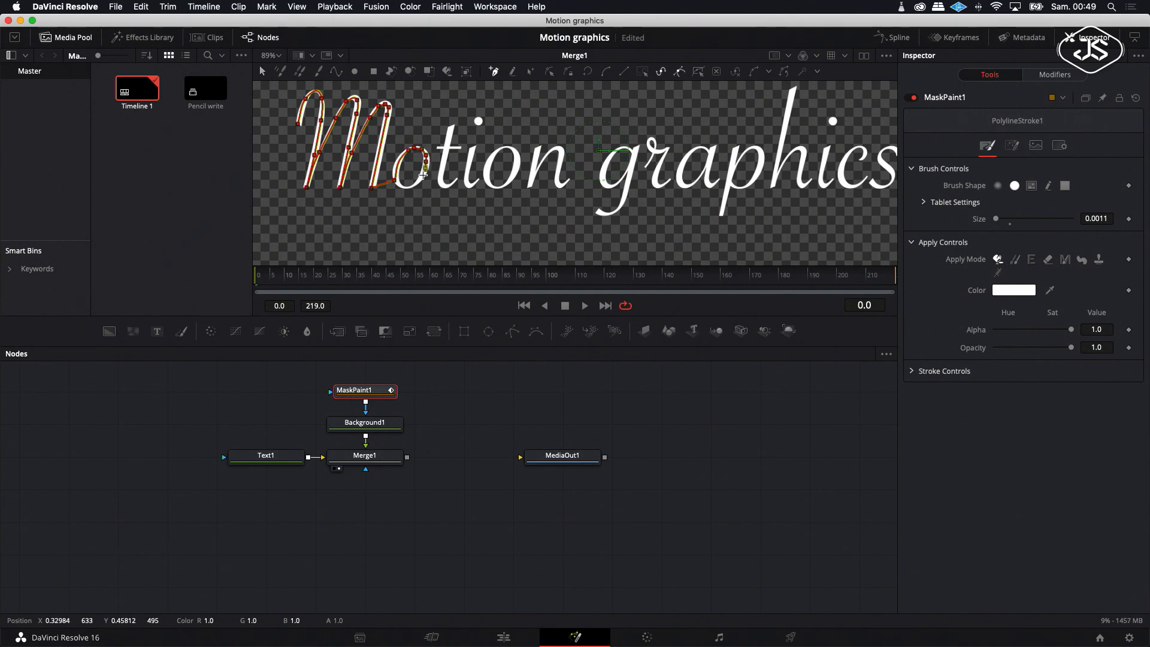
click(420, 179)
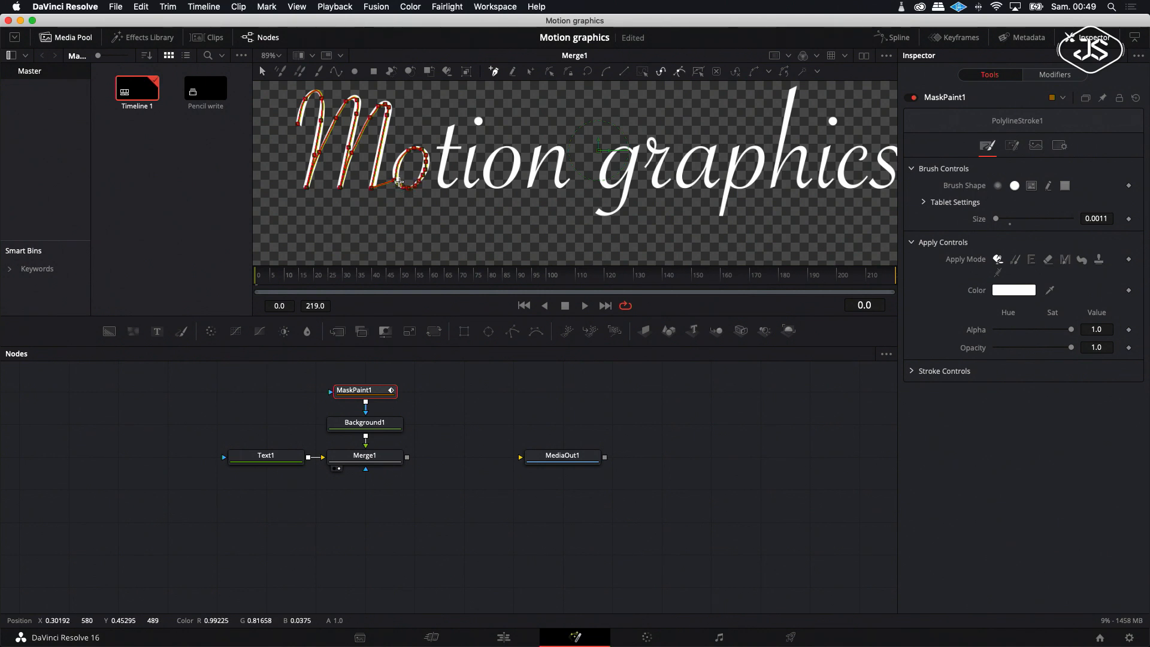
- Route the polyline out above the first o to the top of the letter t and start down its stem
click(392, 149)
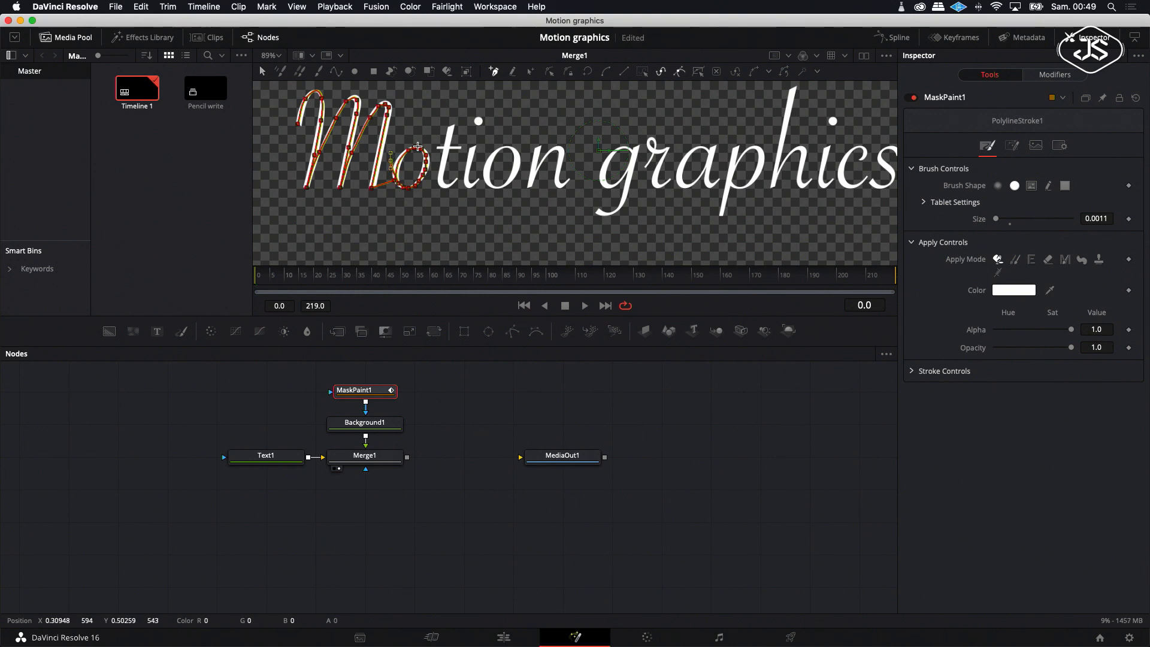
click(401, 126)
click(427, 109)
click(454, 114)
click(448, 138)
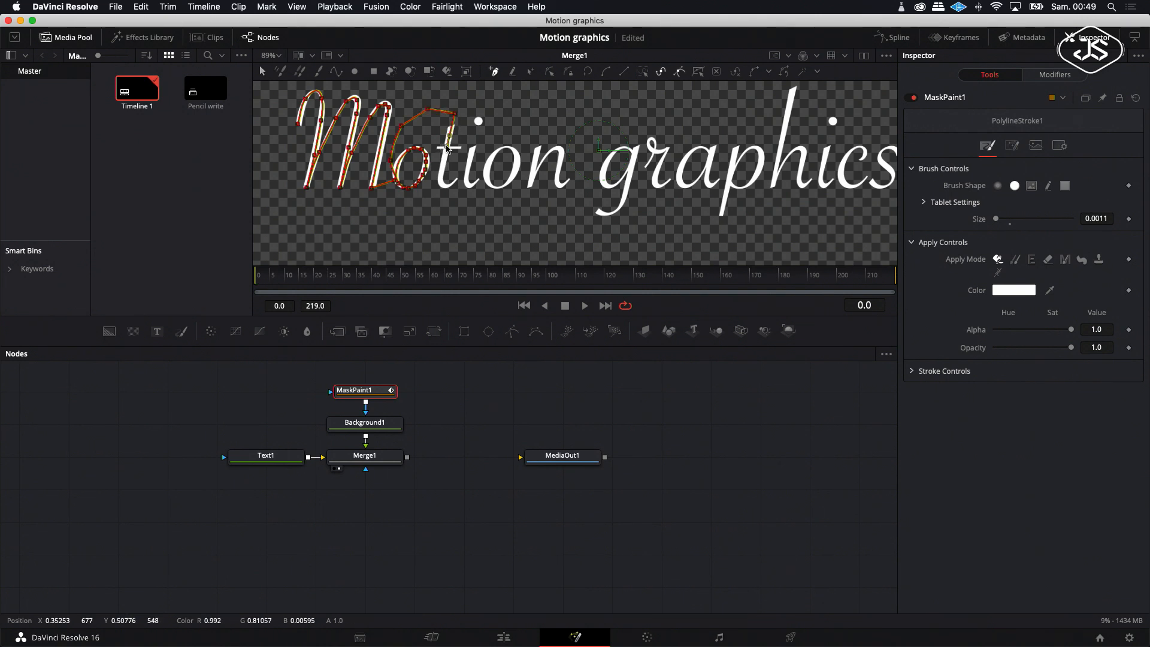
- Trace the t's crossbar, the lower part of its stem and its curved foot with polyline points
click(459, 148)
click(437, 148)
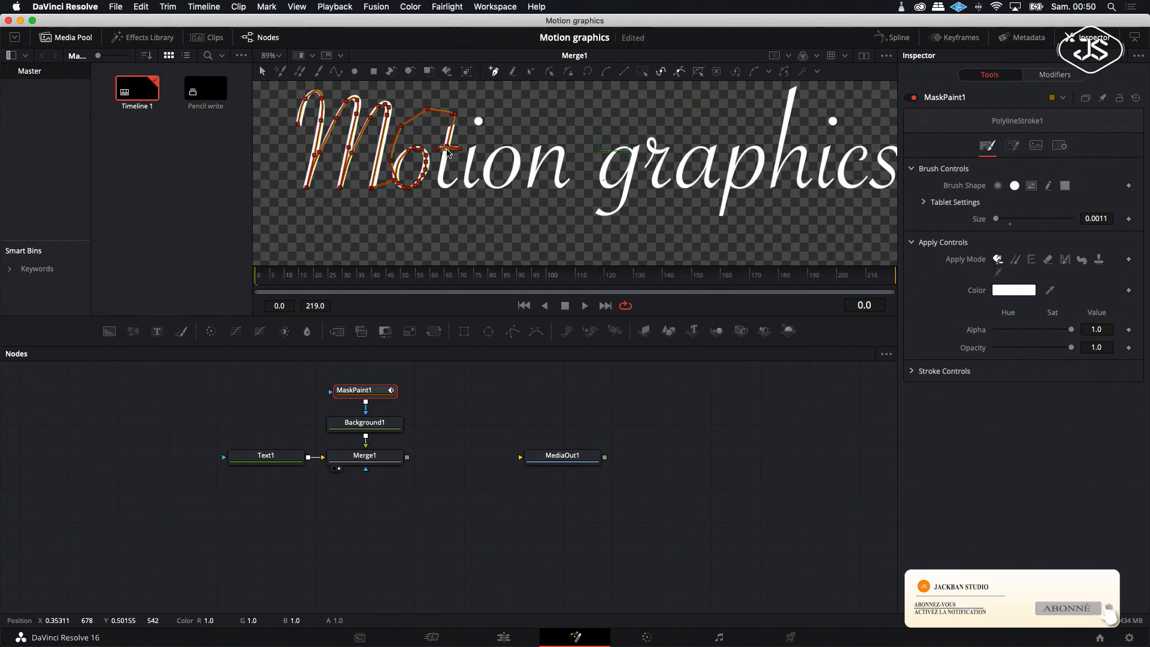
click(441, 174)
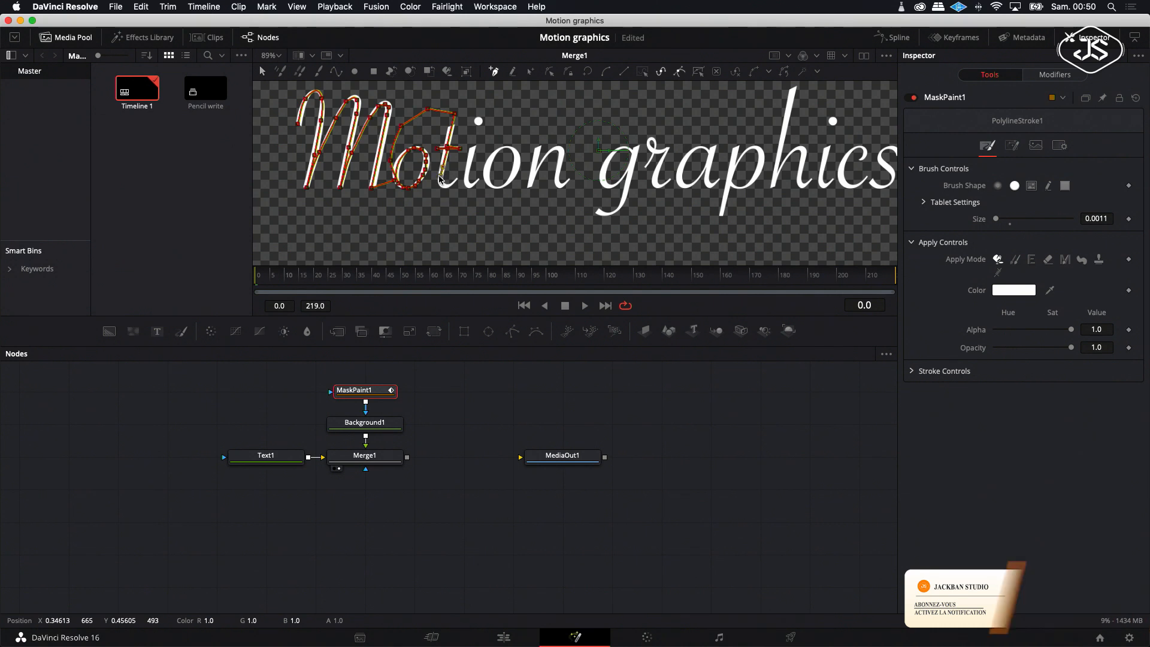
click(442, 184)
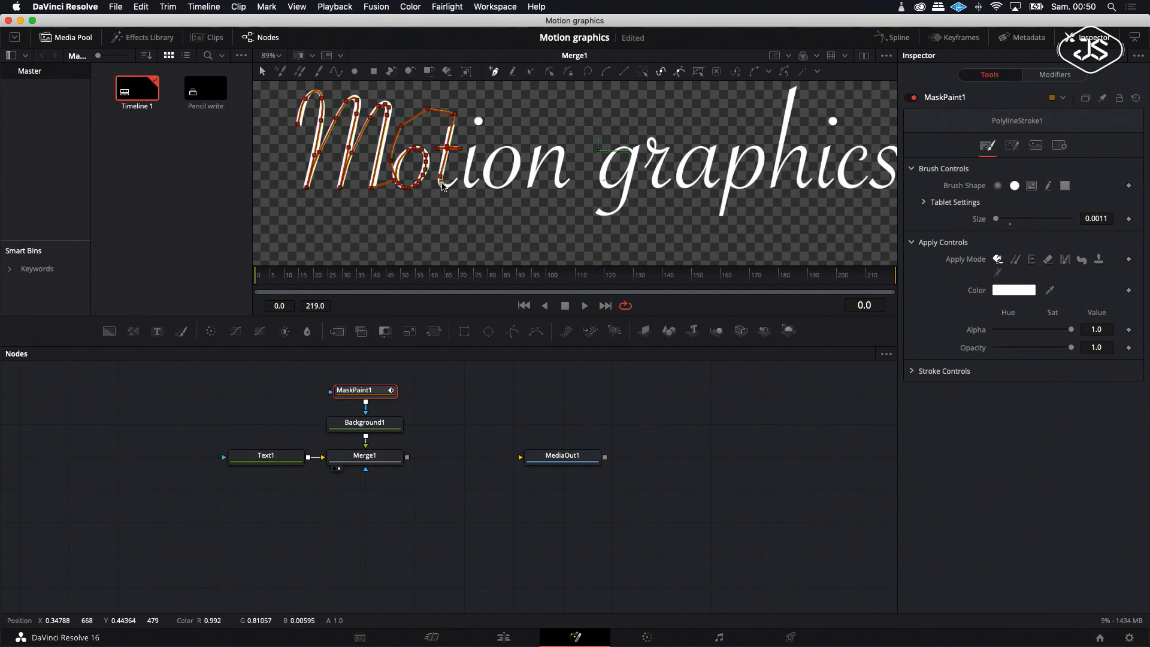
click(445, 186)
click(456, 179)
click(460, 167)
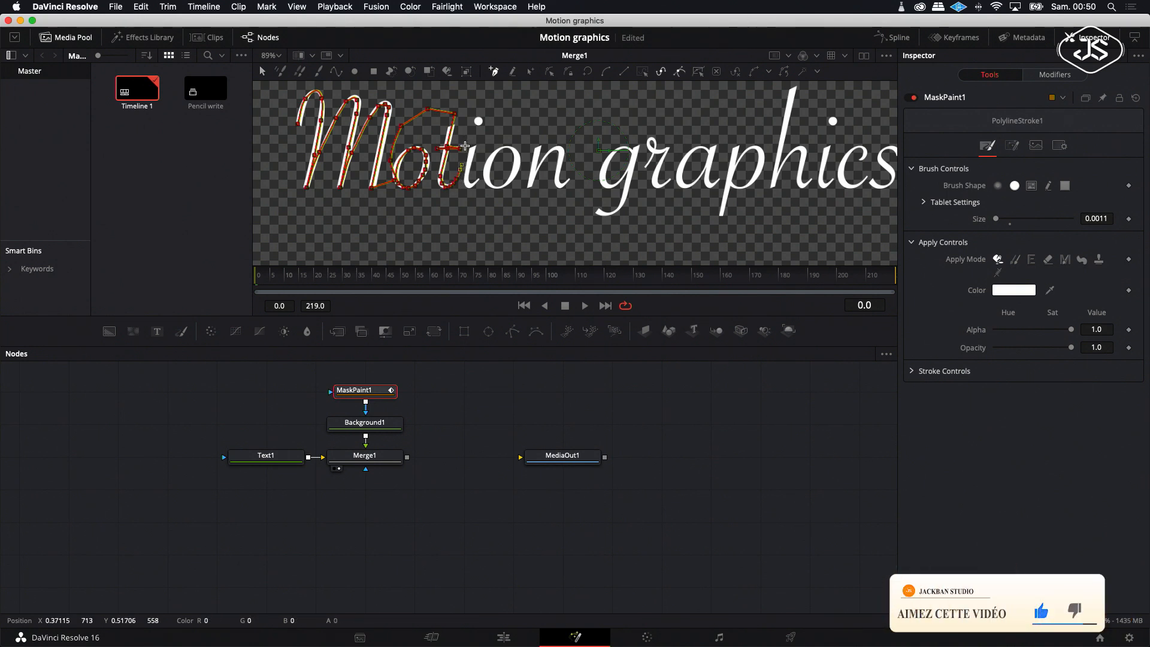
- Lead the polyline from the t up above the dot of the first i and down through its stem
click(464, 139)
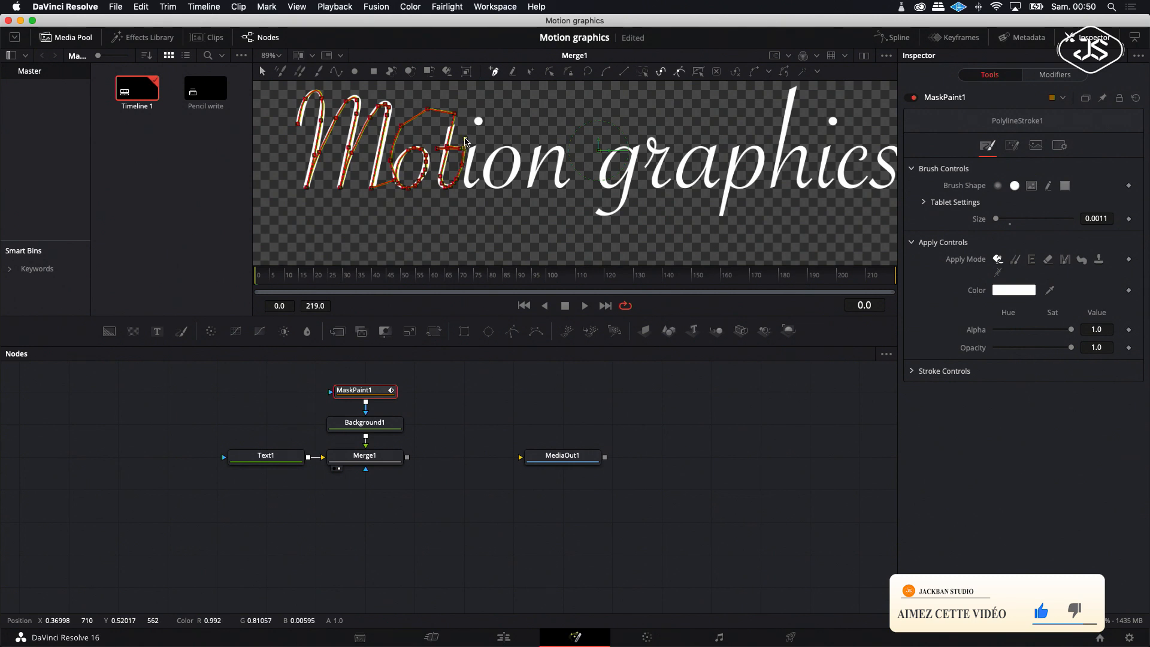
click(477, 111)
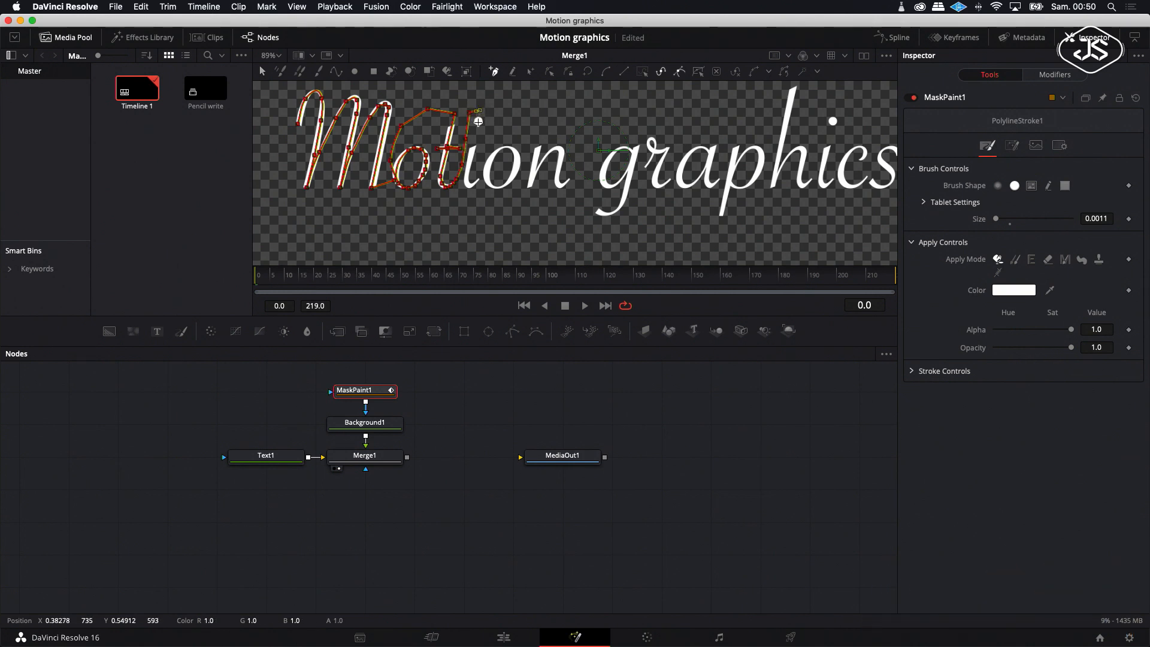
click(471, 151)
- Continue the polyline around the second letter o of "Motion", following its full loop
click(499, 150)
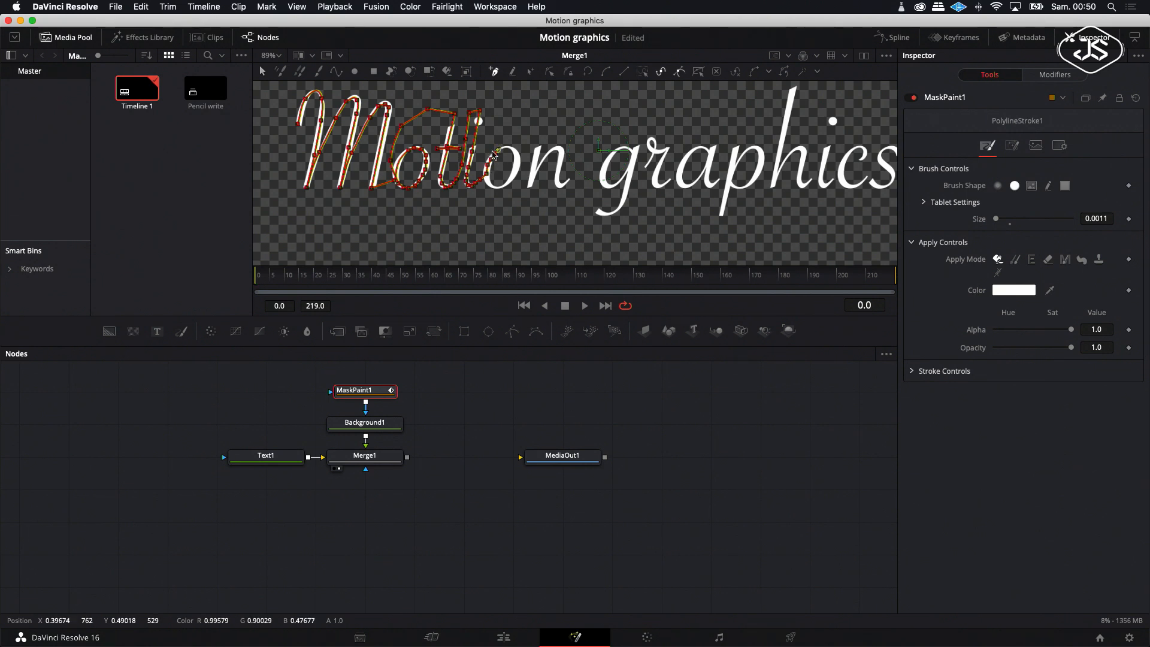
click(503, 148)
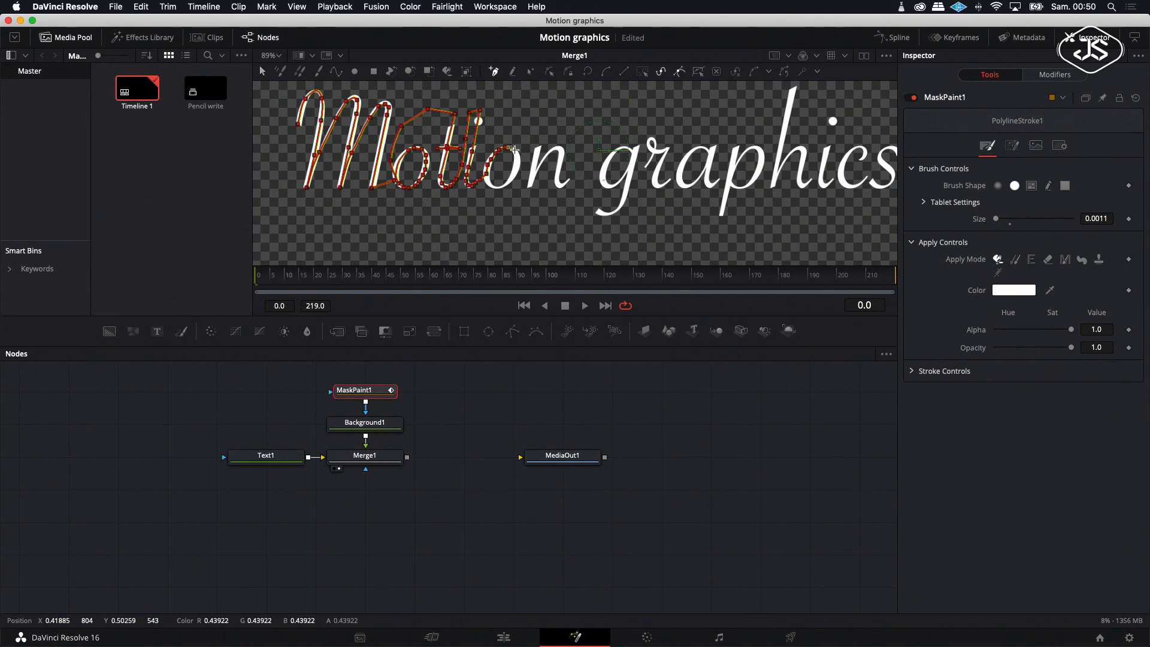
click(513, 150)
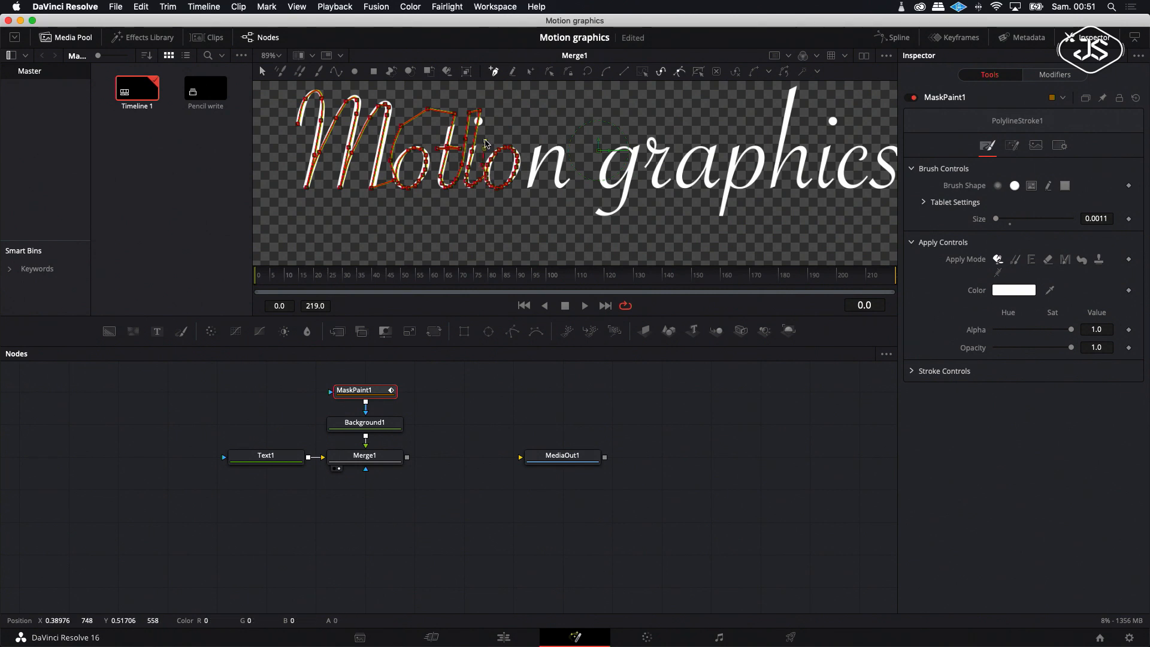
- Route the polyline above the second o to the letter n and down its first stem to the baseline
click(526, 133)
click(541, 133)
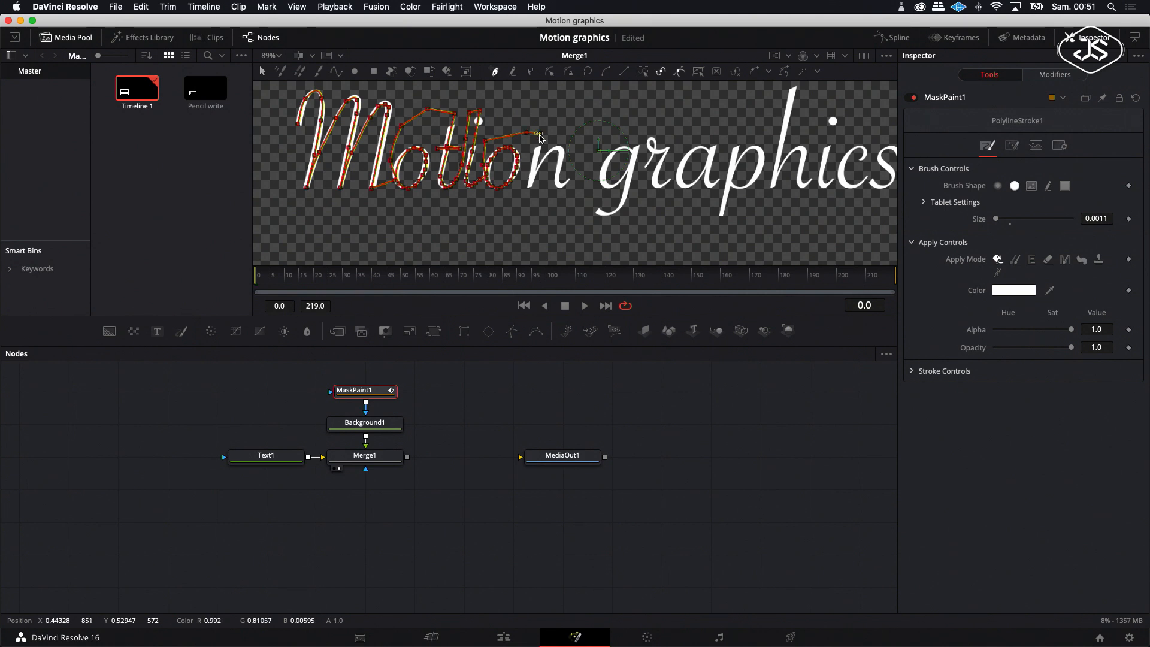
click(529, 187)
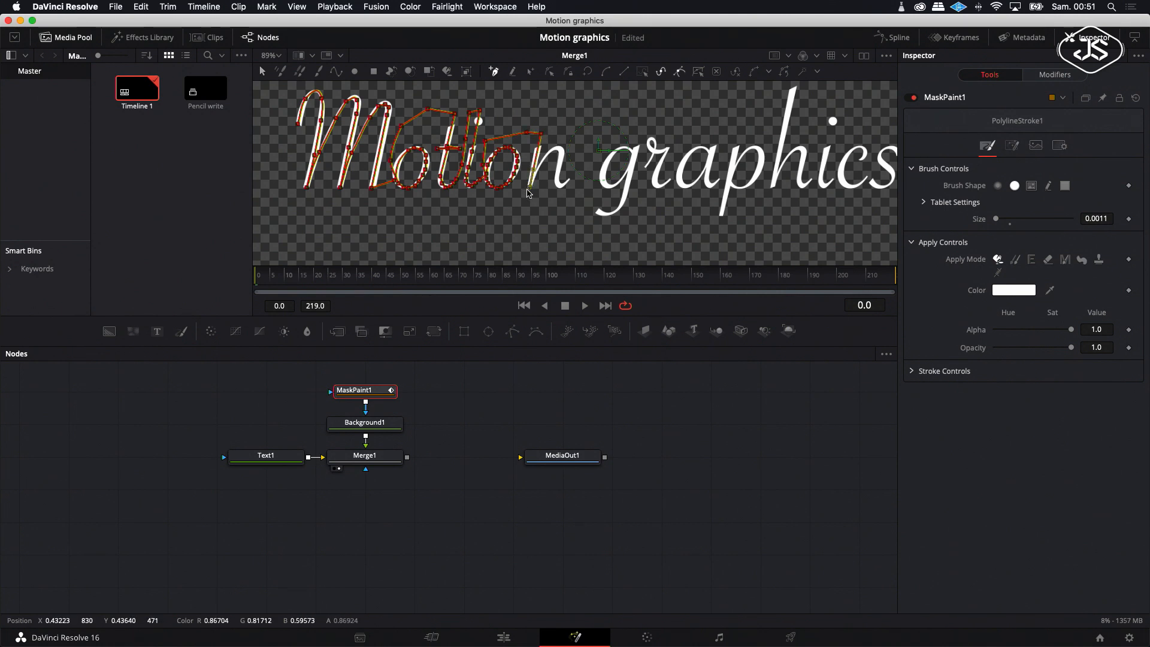
- Trace the n's arch, second stem and exit tail with polyline points
click(550, 151)
click(559, 149)
click(561, 155)
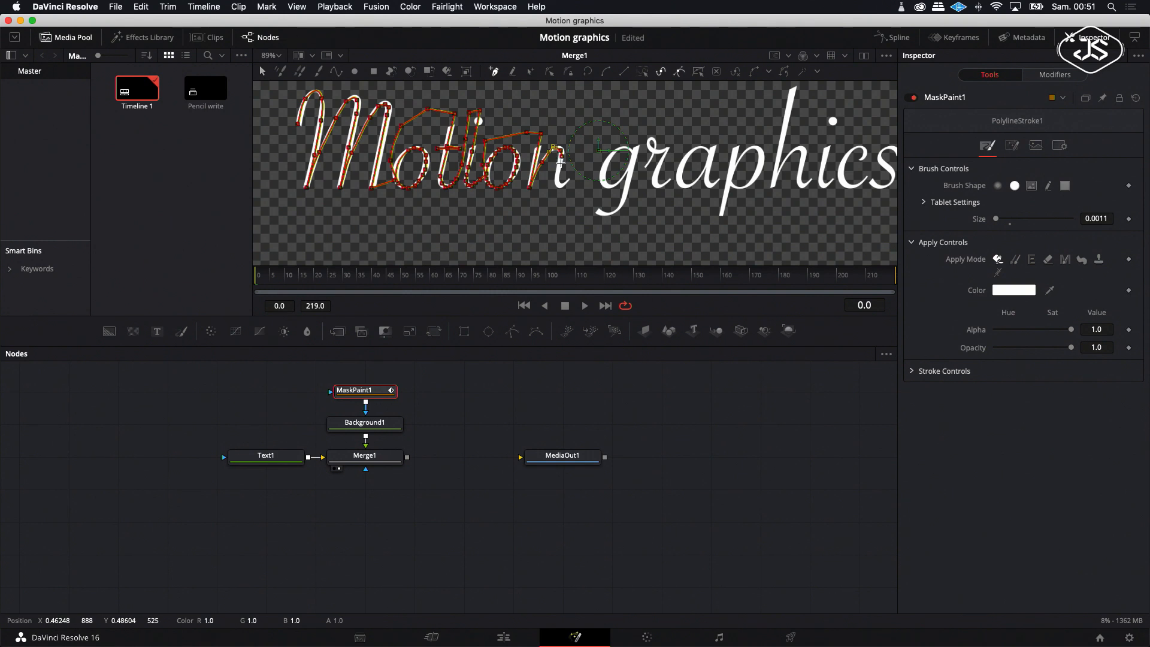
click(560, 161)
click(557, 177)
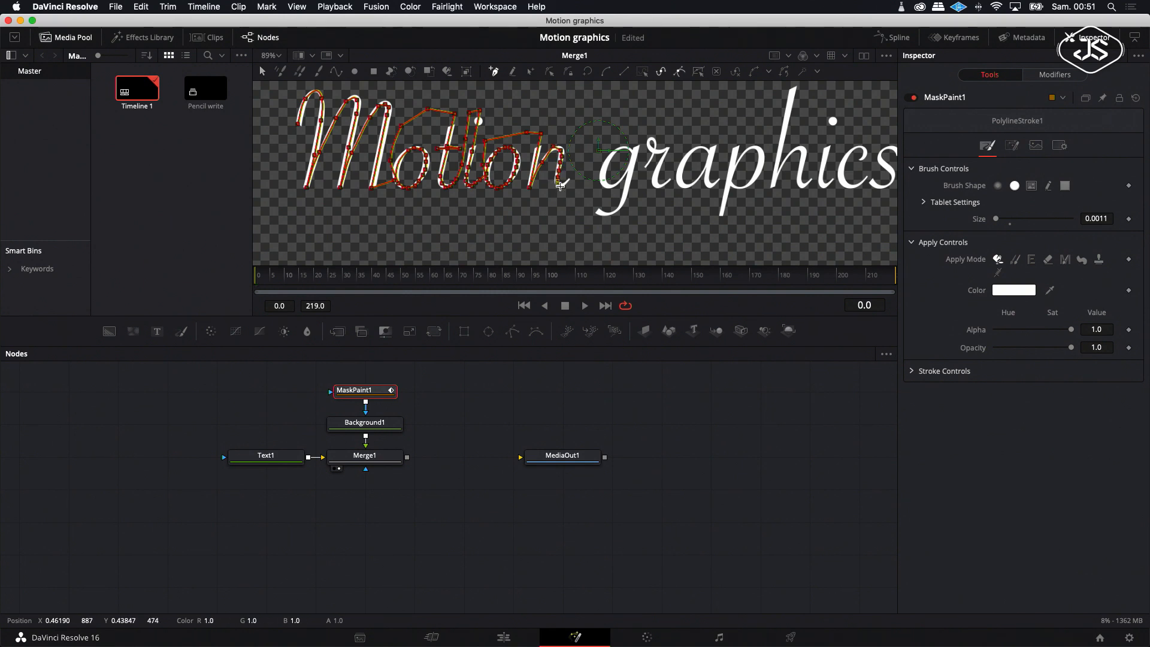
click(568, 179)
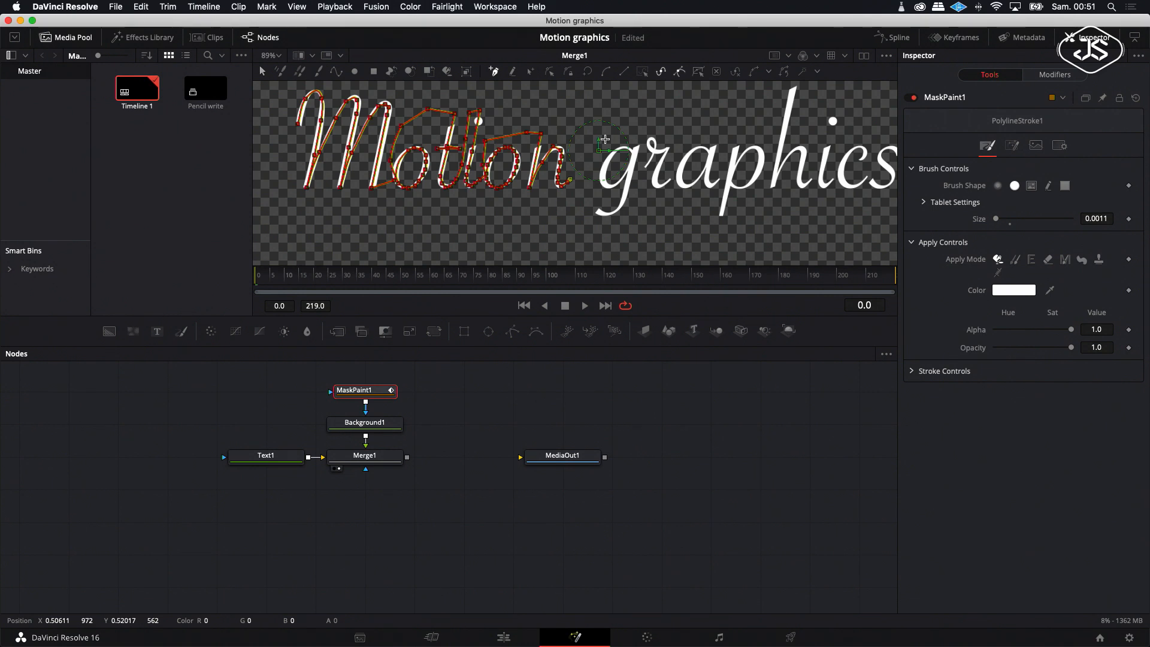
- Lead the polyline from the n's tail down to the letter g and trace the lower curve of its descender
click(583, 196)
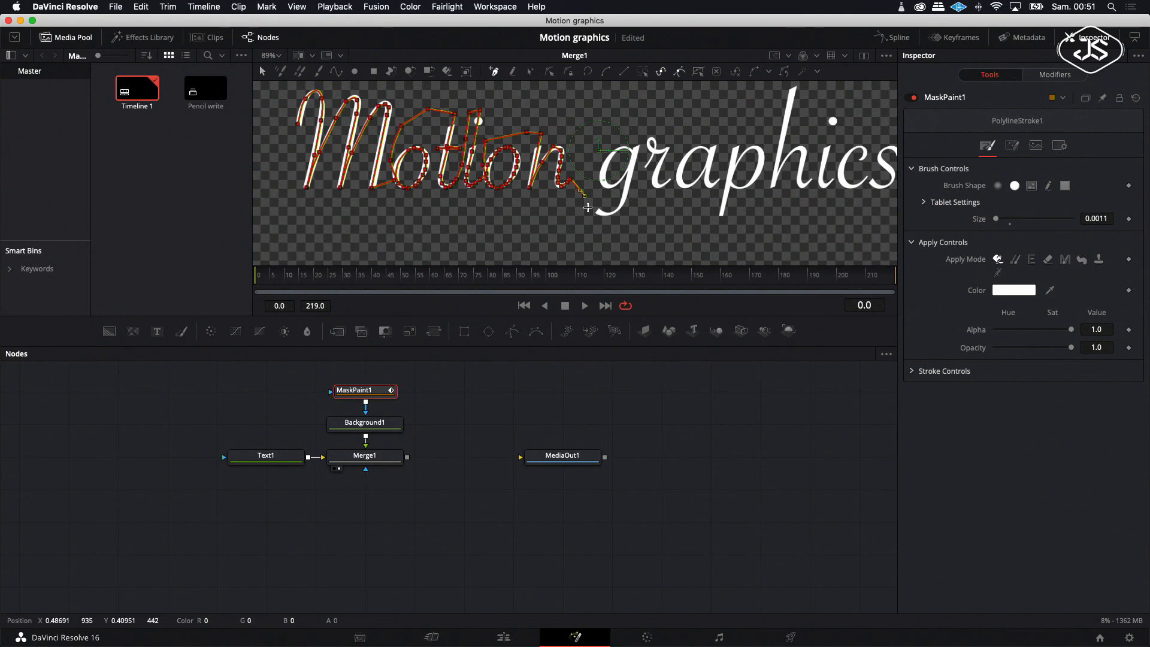
click(597, 211)
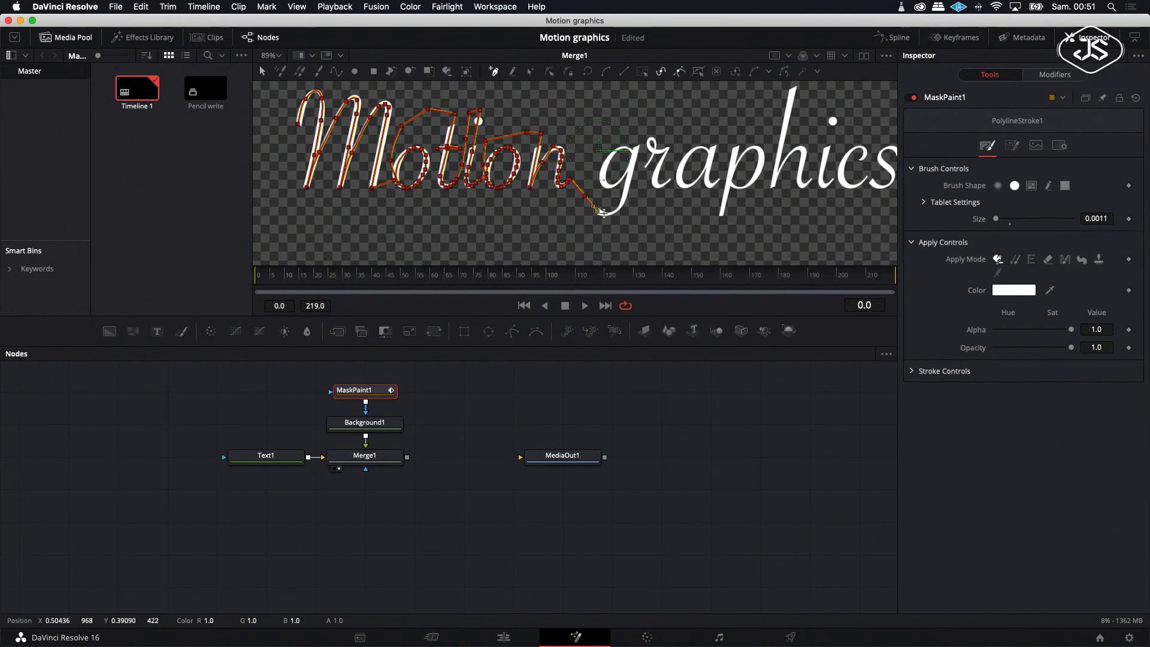
drag(625, 188, 636, 148)
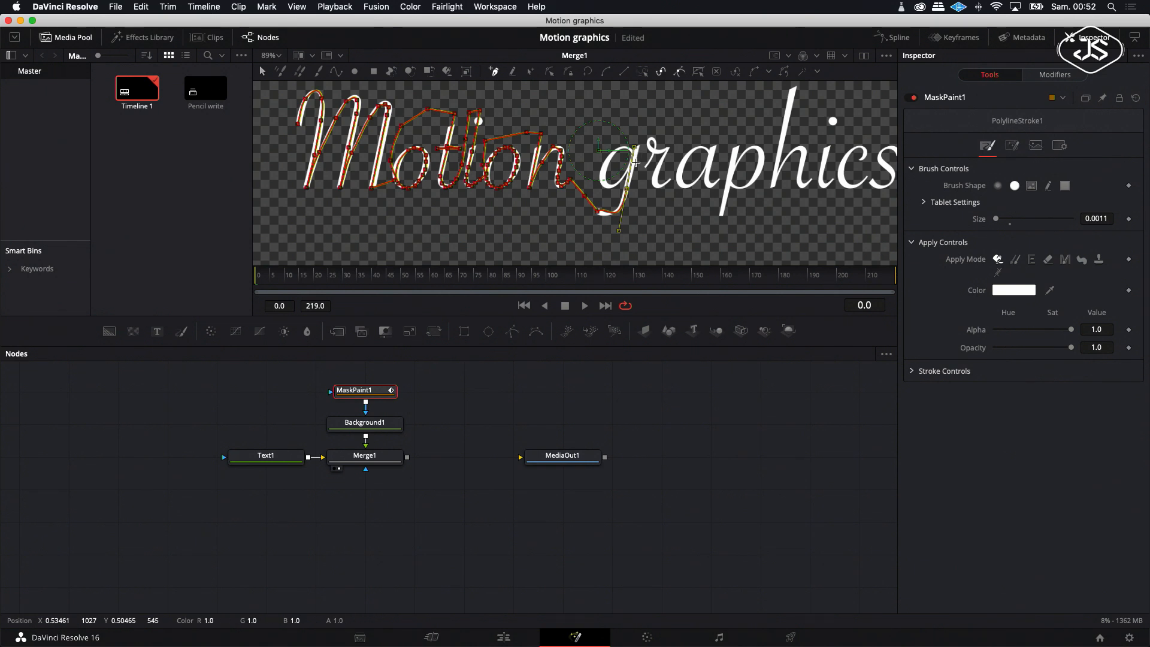
key(super+z)
click(603, 214)
click(609, 213)
click(614, 212)
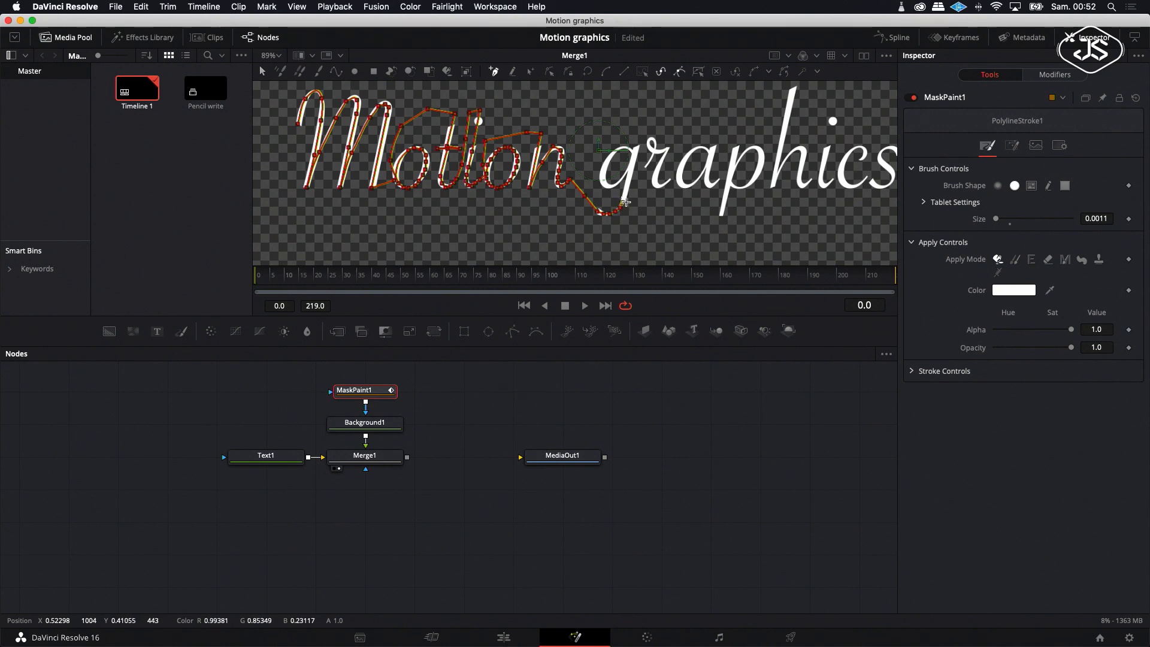
- Continue the polyline through the g's stem and bowl and trace the letter r to its foot
click(635, 148)
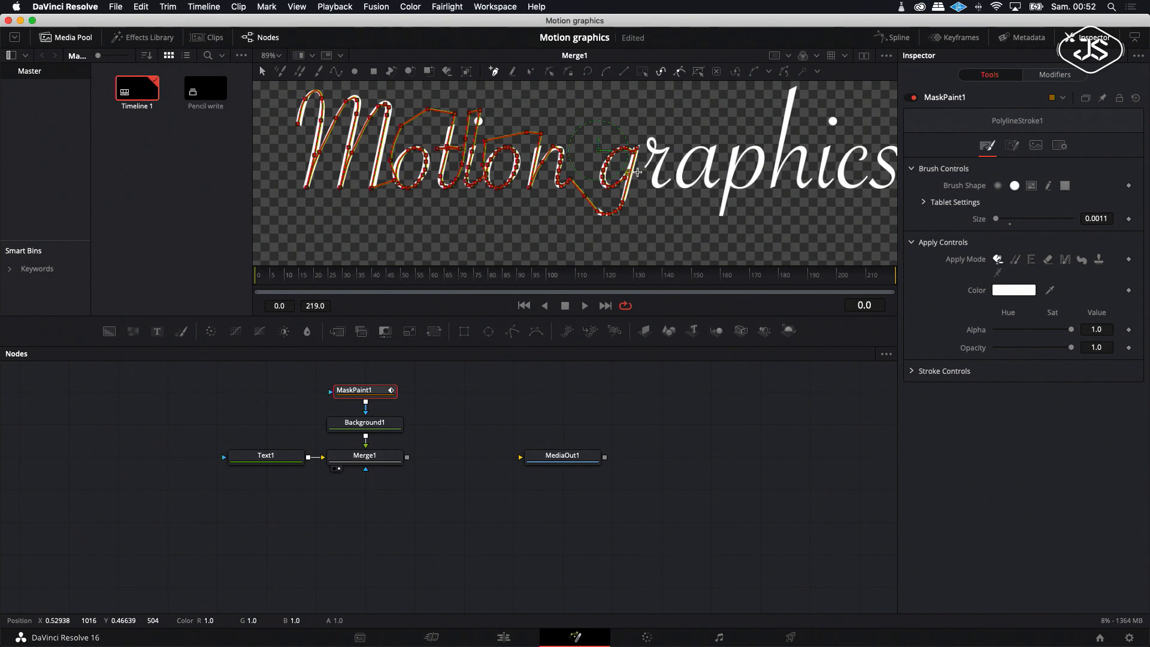
click(631, 171)
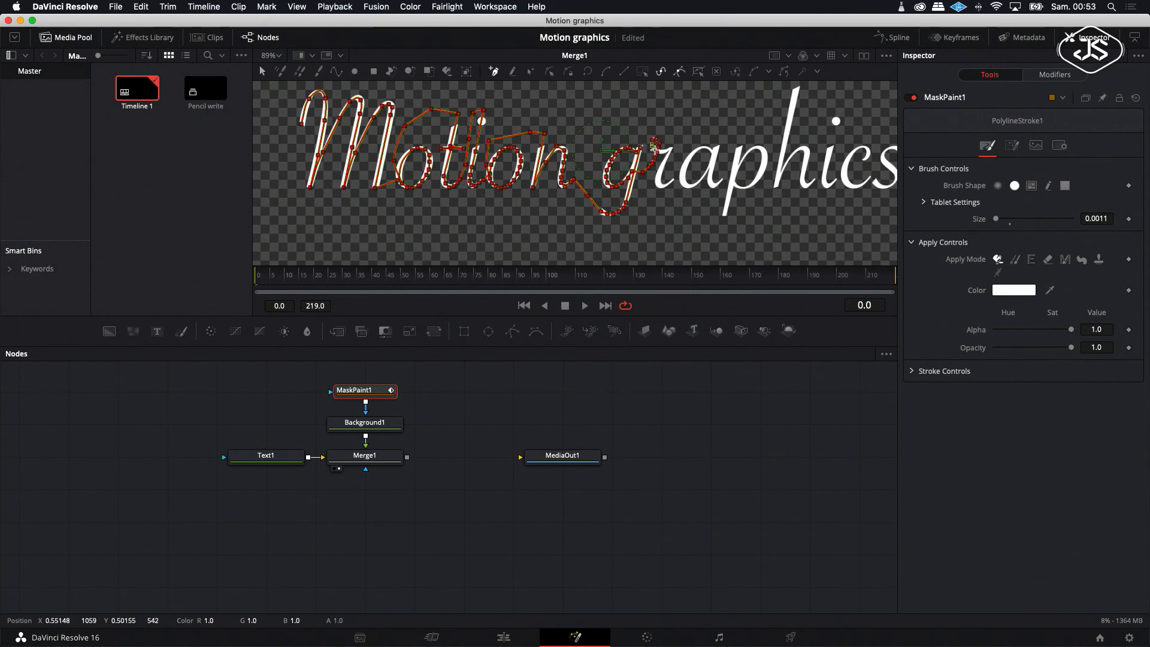
mouse_move(670, 148)
mouse_down()
mouse_move(681, 140)
mouse_move(662, 154)
mouse_up()
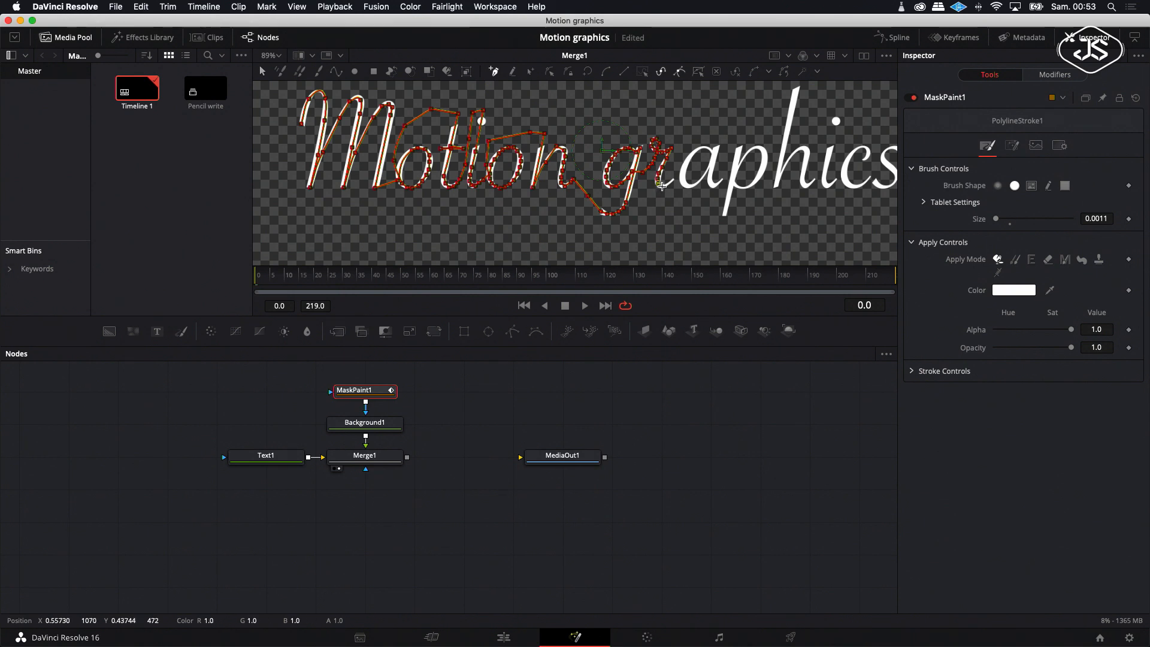
click(673, 180)
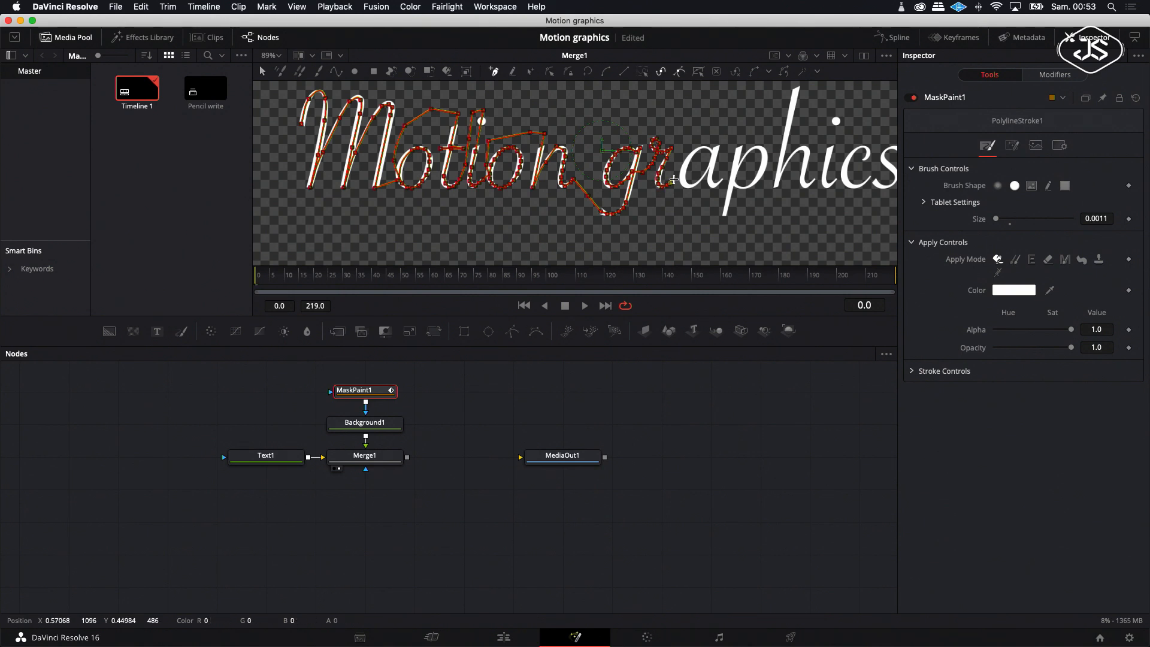
- Route the polyline from the r over the top of the letter a and trace its bowl and stem
click(685, 140)
click(711, 137)
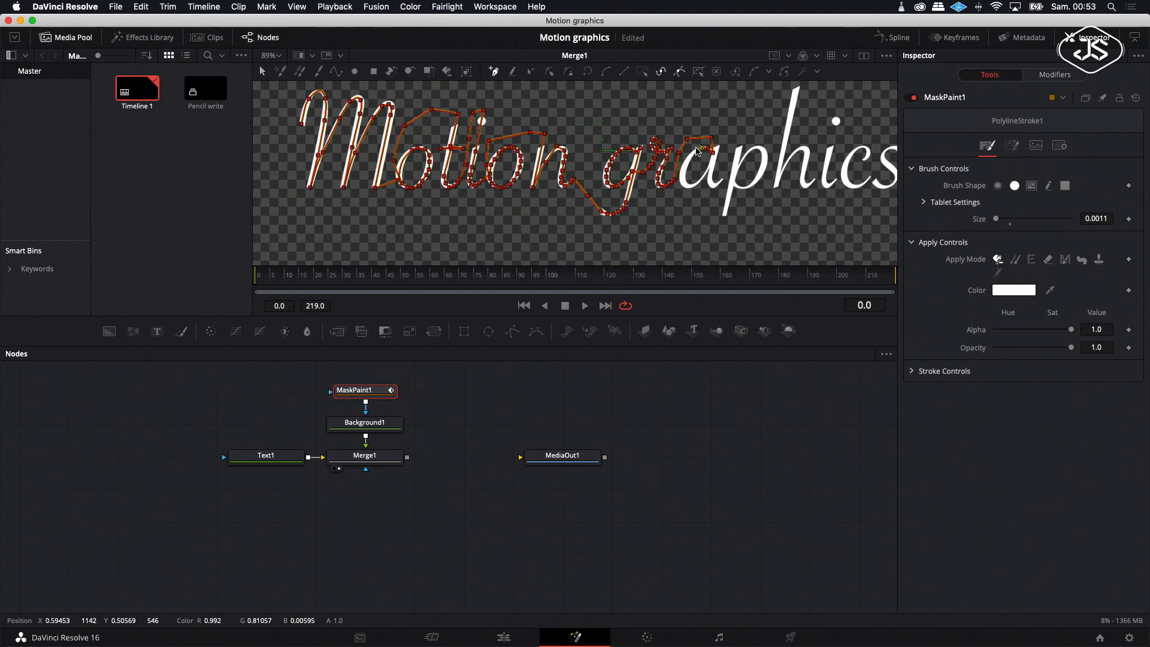
click(681, 169)
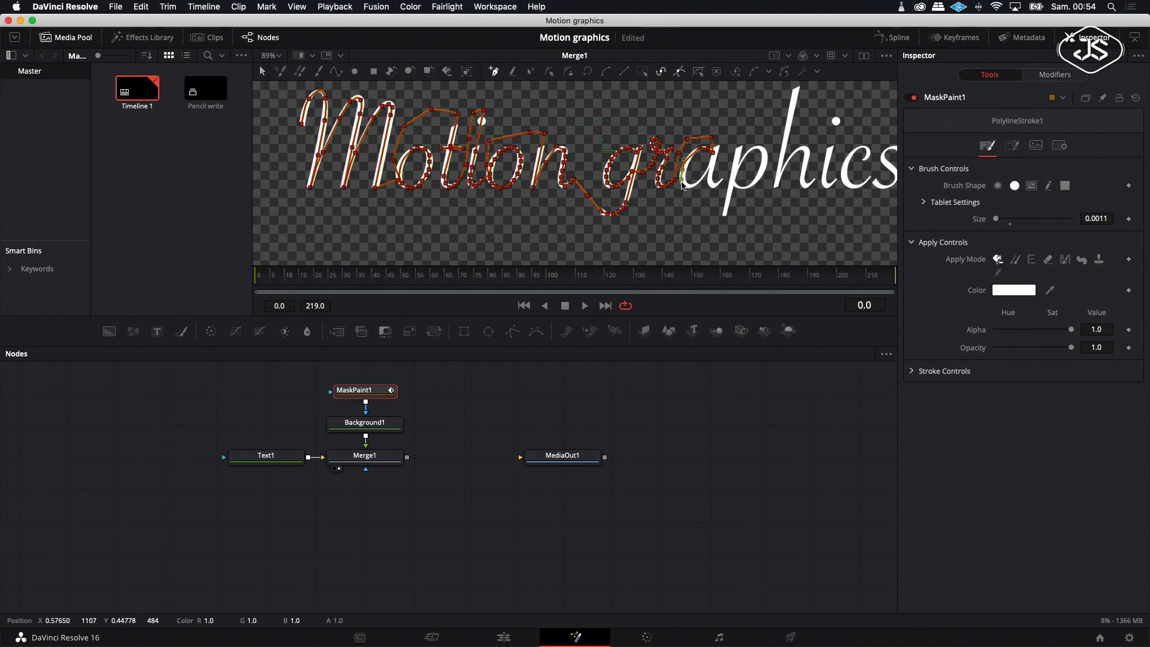
click(686, 186)
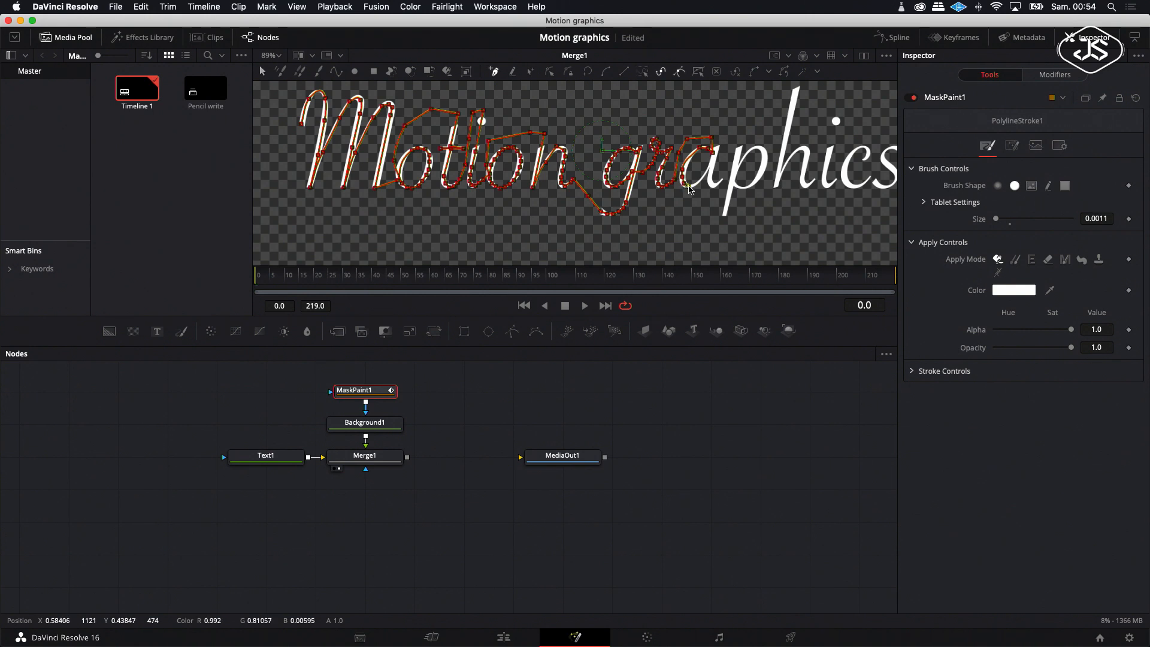
click(707, 172)
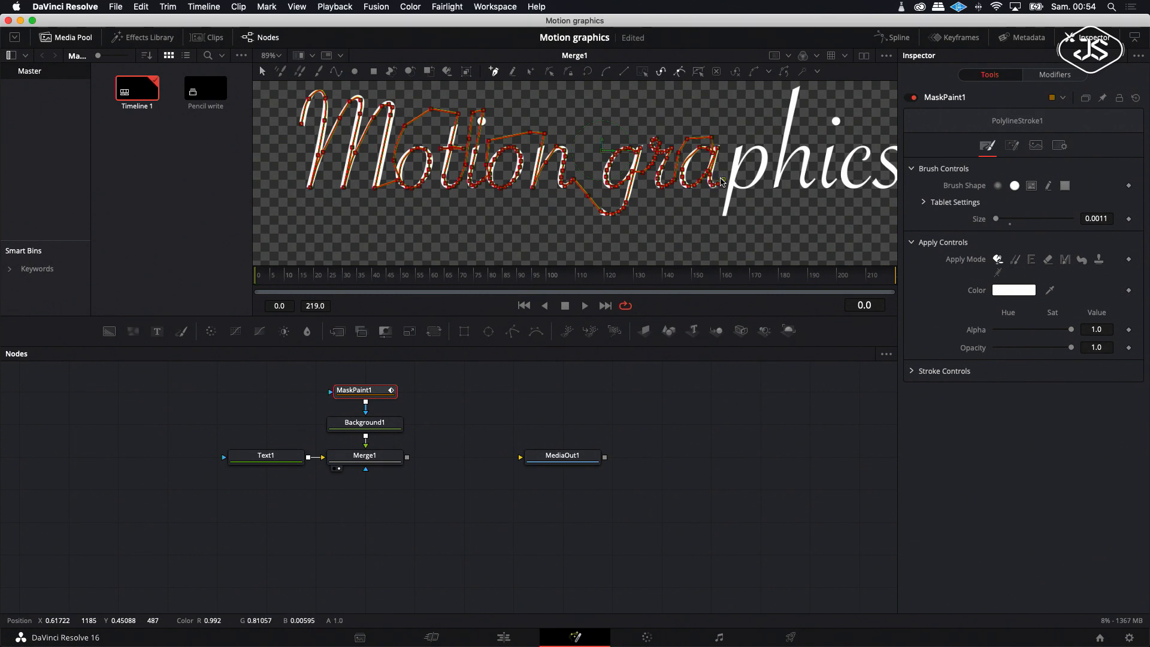
- Lead the polyline above the letter p, down its stem to the descender's end and around its bowl
click(734, 126)
click(743, 126)
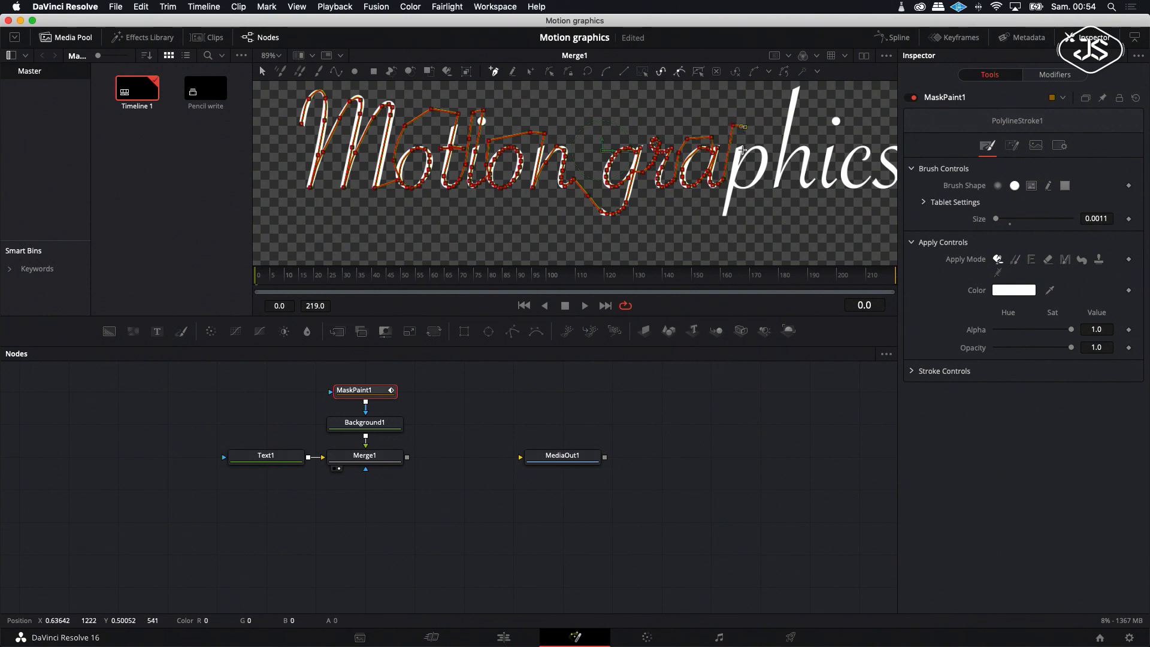
click(724, 215)
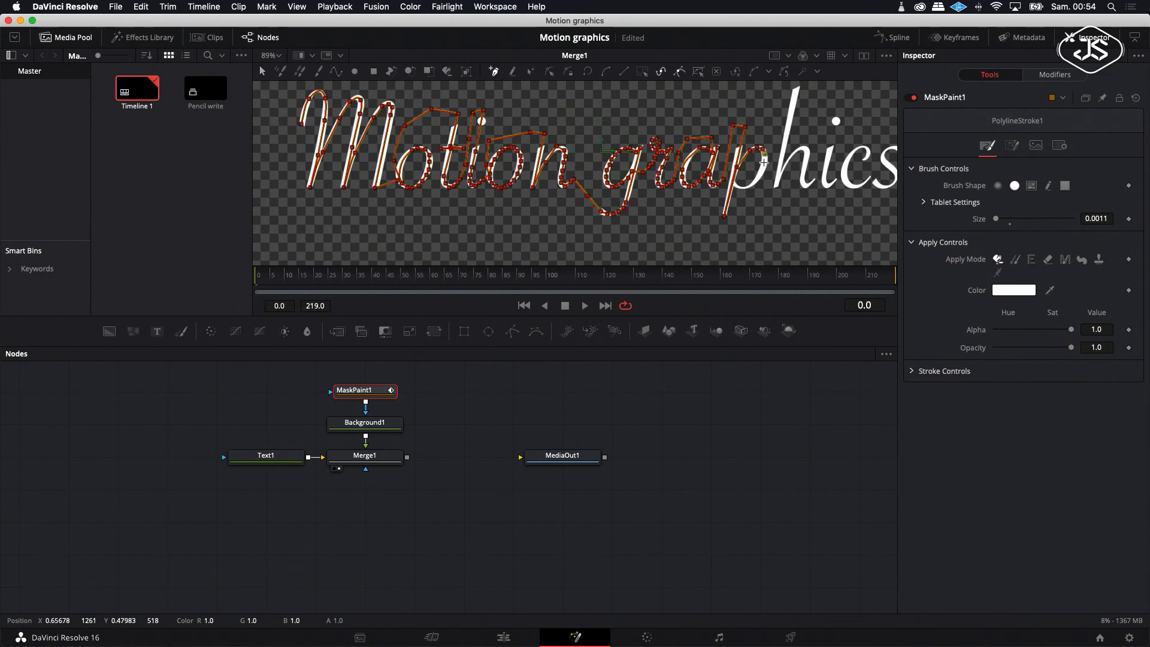
click(751, 185)
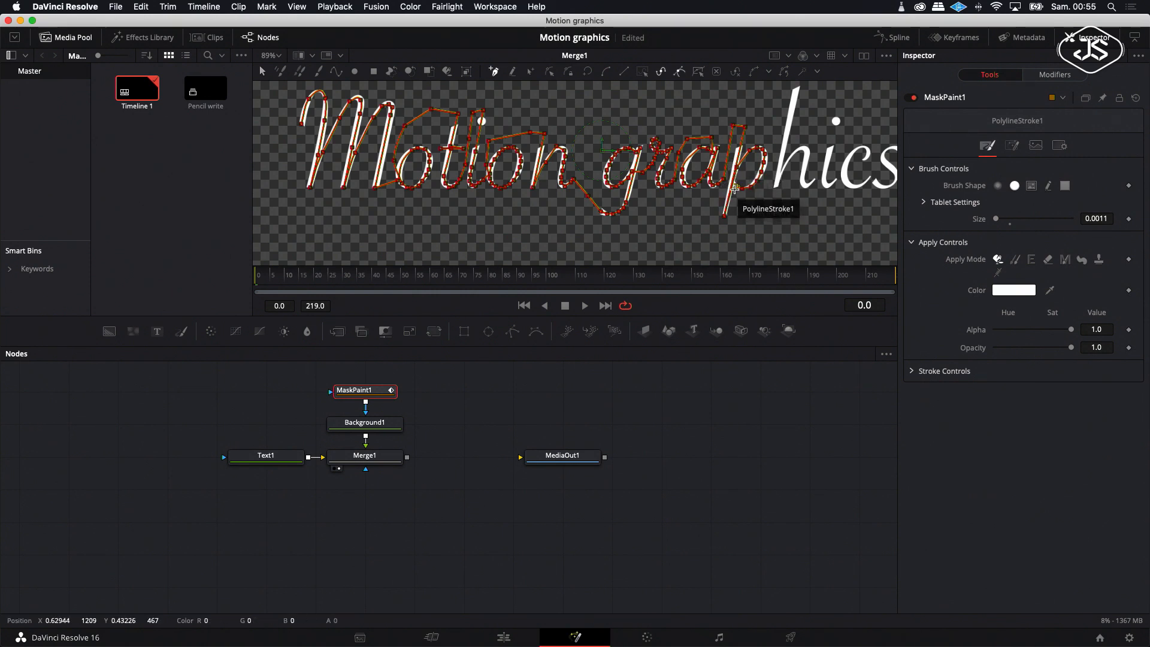
- Route the polyline from the p up above the text to the top of the letter h's ascender
click(719, 108)
scroll(732, 97, up, 1)
click(742, 100)
click(798, 94)
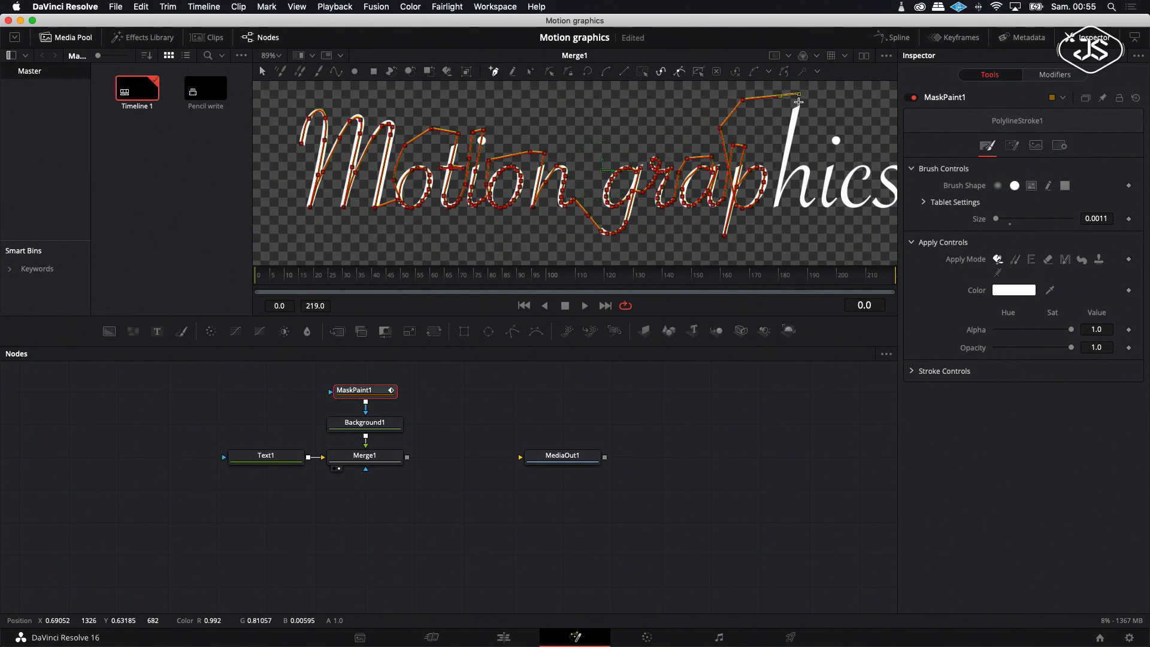
- Trace the letter h down its stem and through its arch, then lead the polyline up beside the i's dot
click(775, 207)
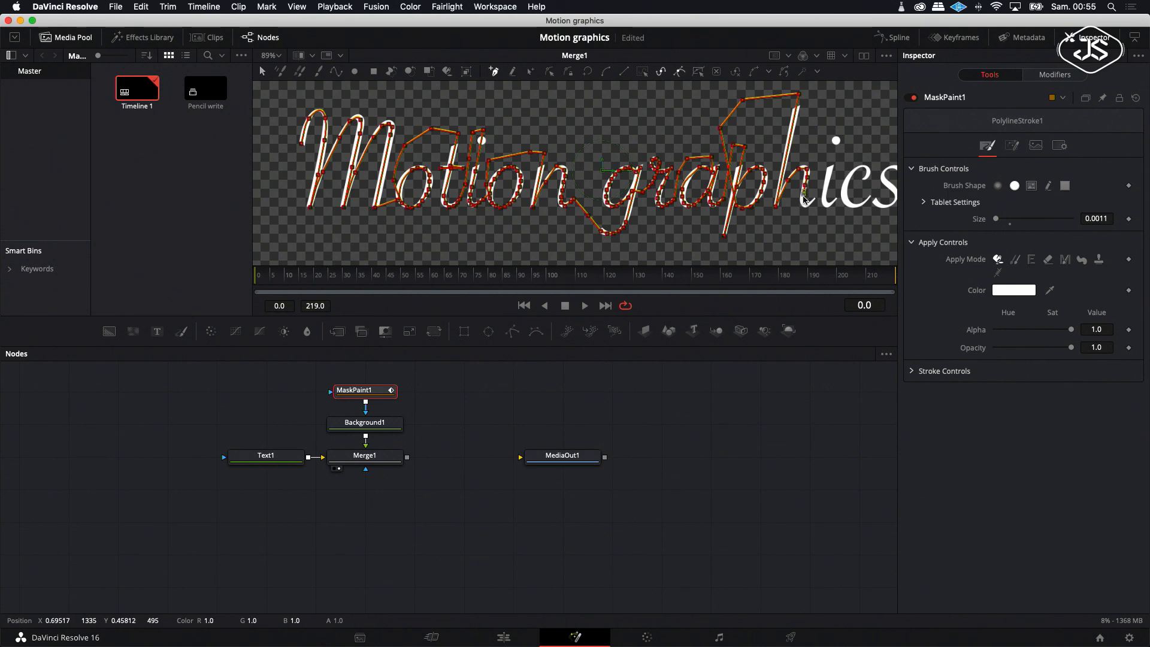
click(816, 199)
click(820, 156)
click(823, 134)
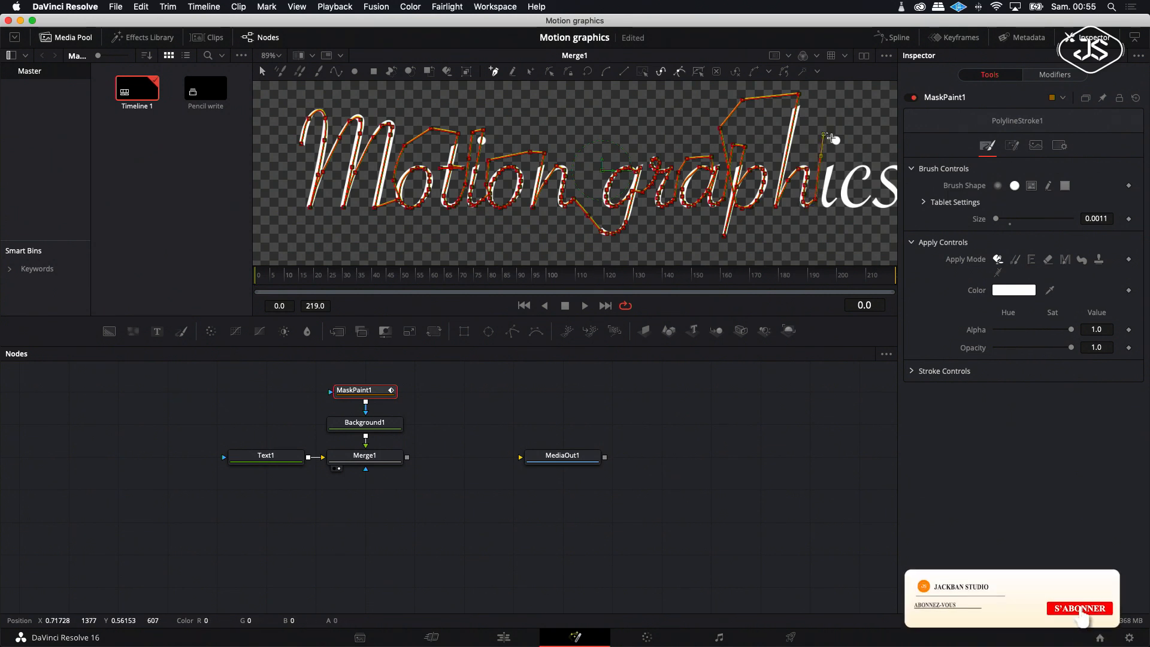
- Route the polyline over the i's dot and down the i's stem to its foot
click(839, 128)
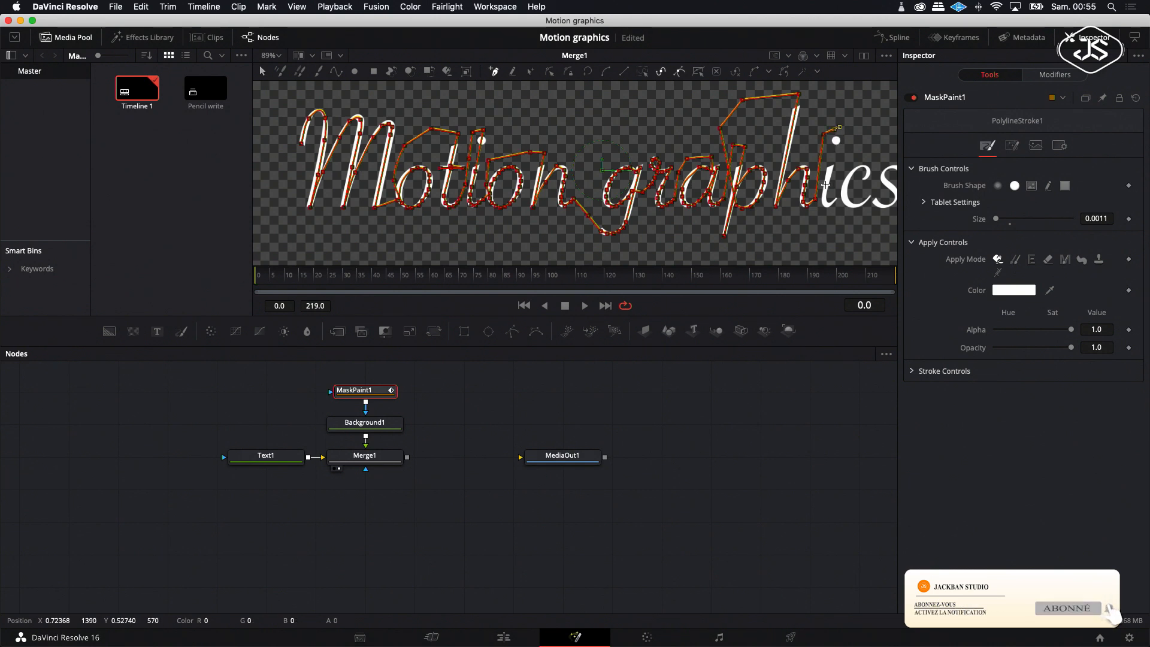
click(826, 204)
click(835, 198)
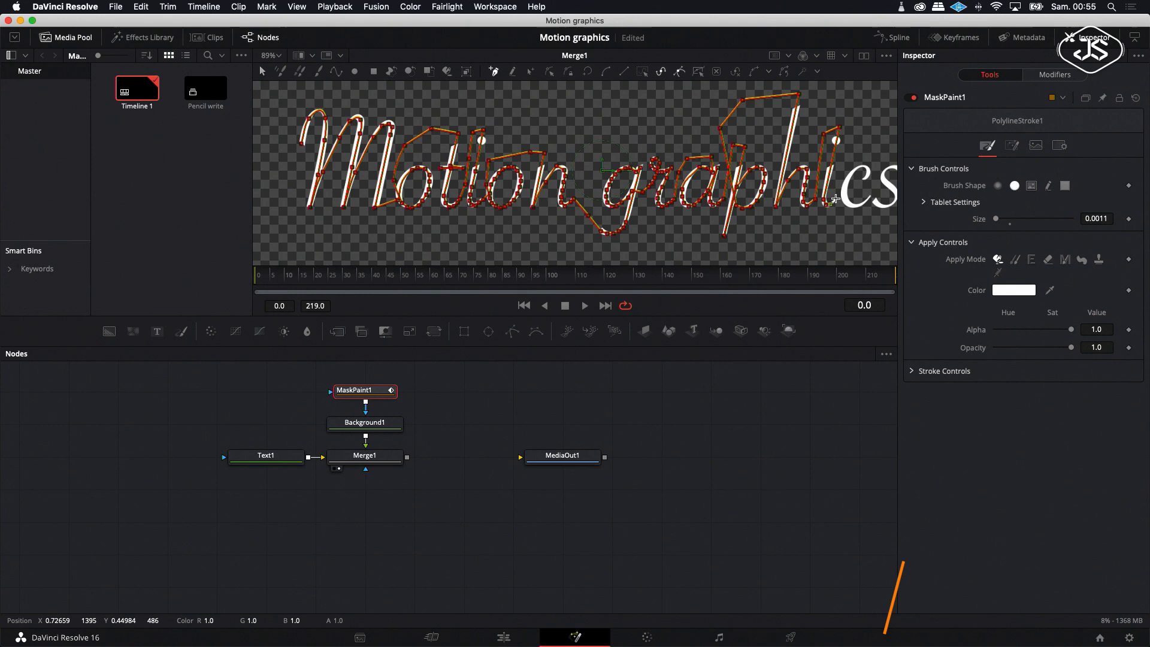
- Lead the polyline from the i above the letter c and trace the c's curve to its lower end
click(841, 161)
click(877, 153)
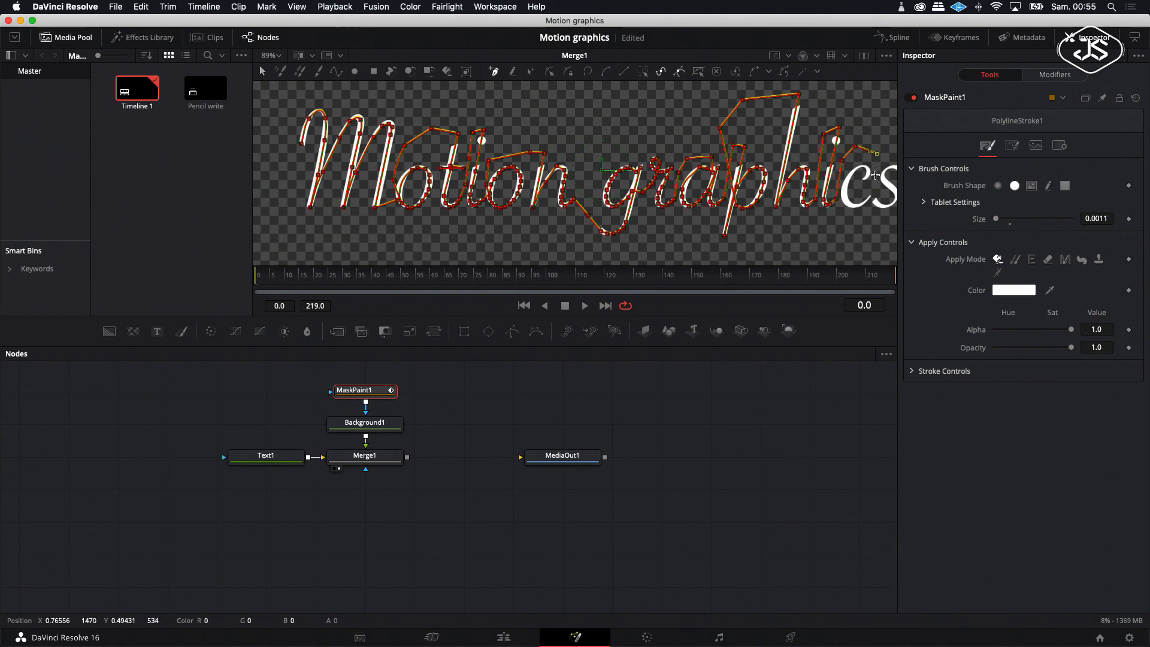
click(858, 183)
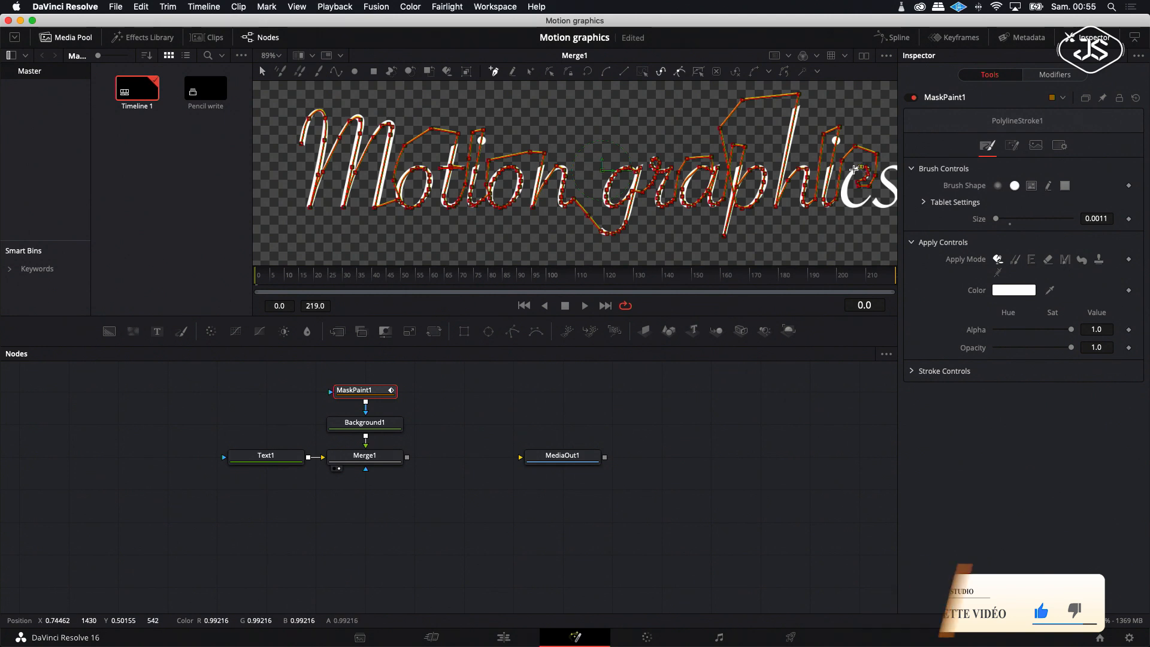
click(850, 204)
click(864, 204)
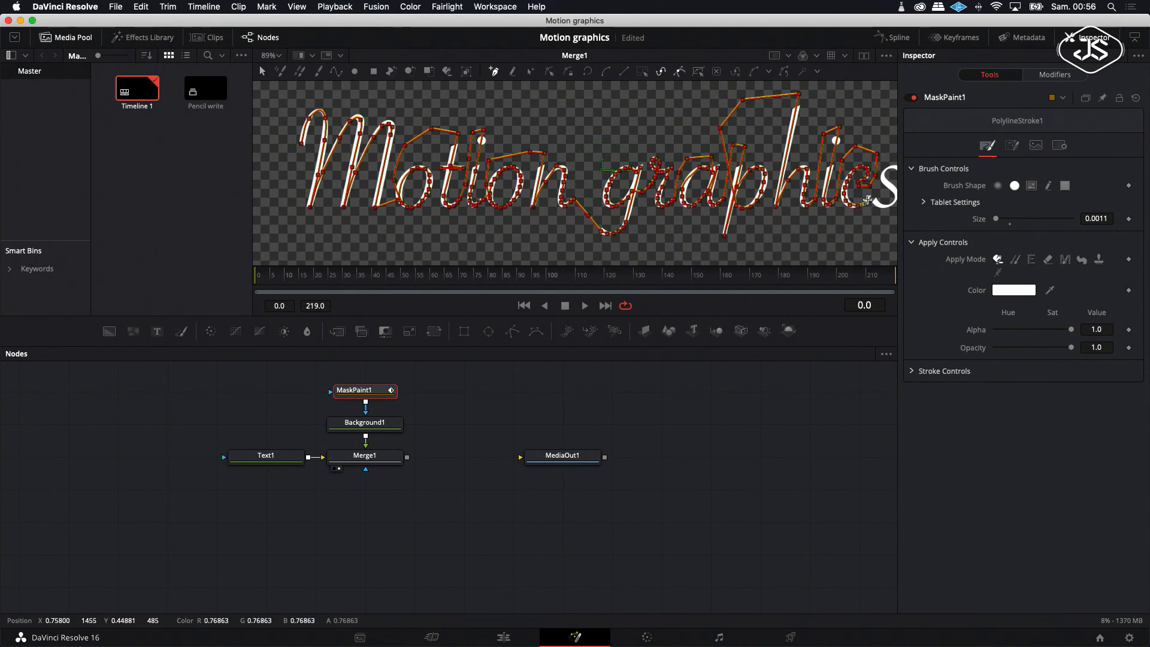
click(871, 195)
- Trace the final letter s with the polyline to complete the path across the whole text
scroll(874, 196, right, 3)
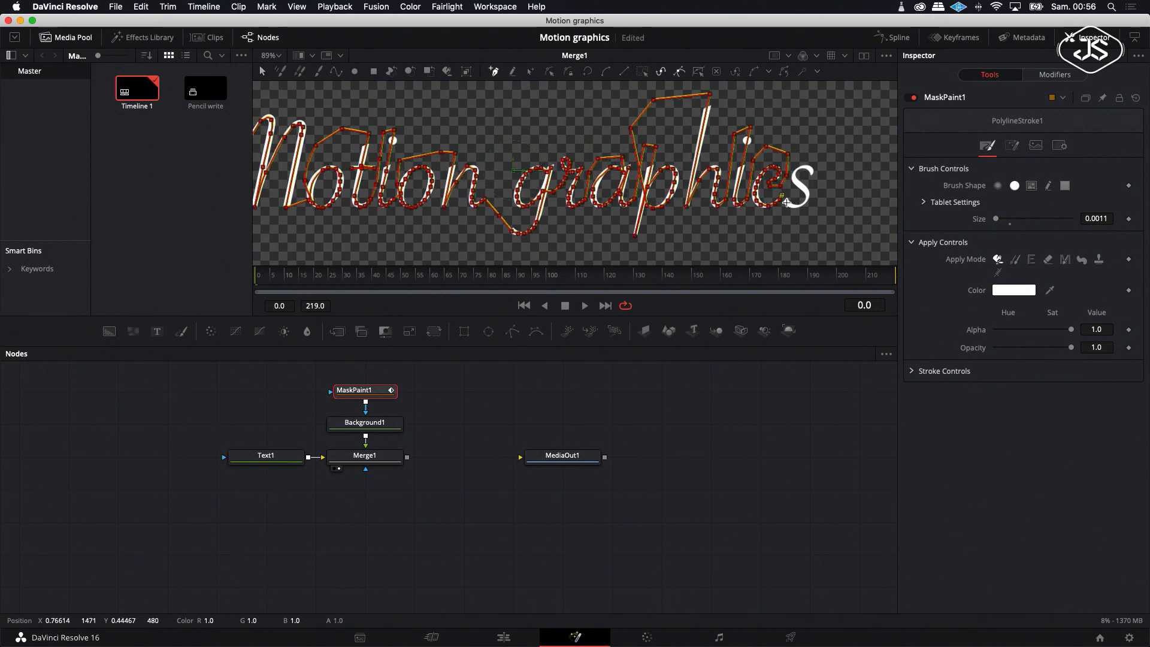
click(786, 202)
click(792, 206)
click(800, 205)
click(804, 203)
click(807, 198)
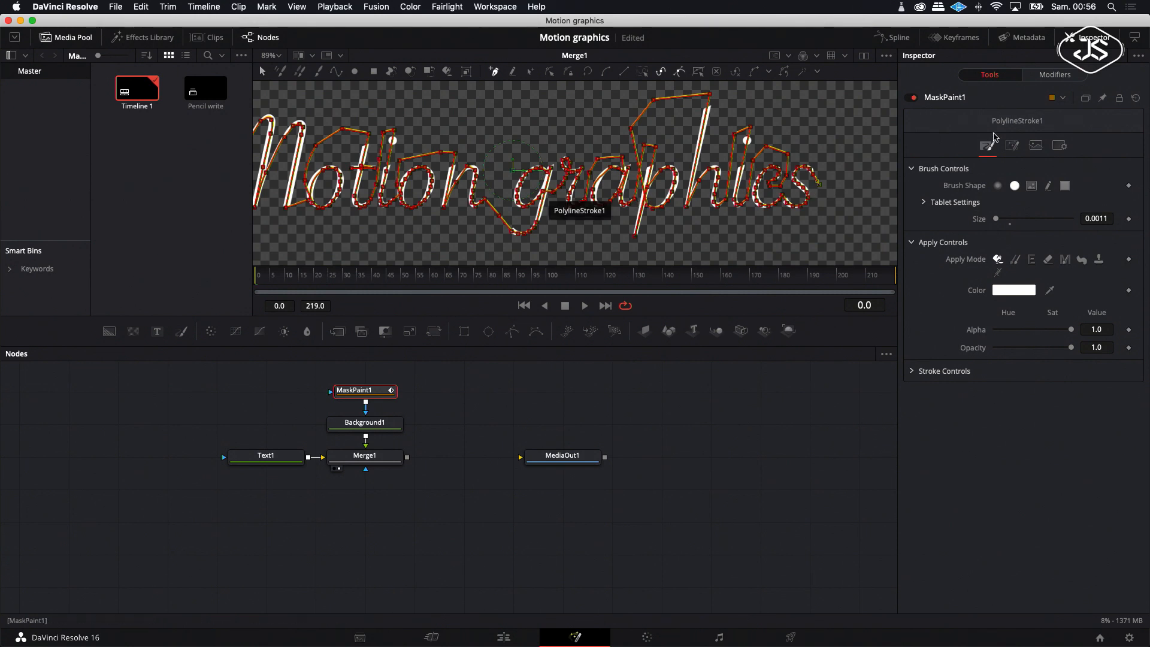
- Open the PolylineStroke1 modifier's stroke controls and set its brush size to 0.0074 to cover the letters
scroll(665, 181, down, 2)
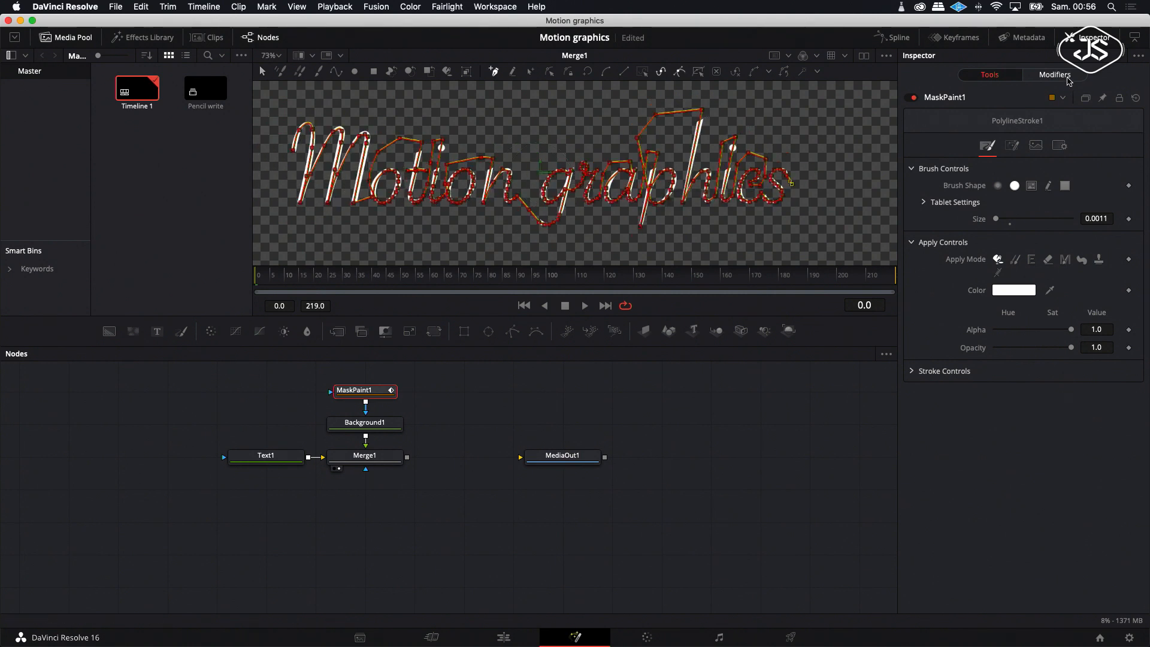
click(1061, 79)
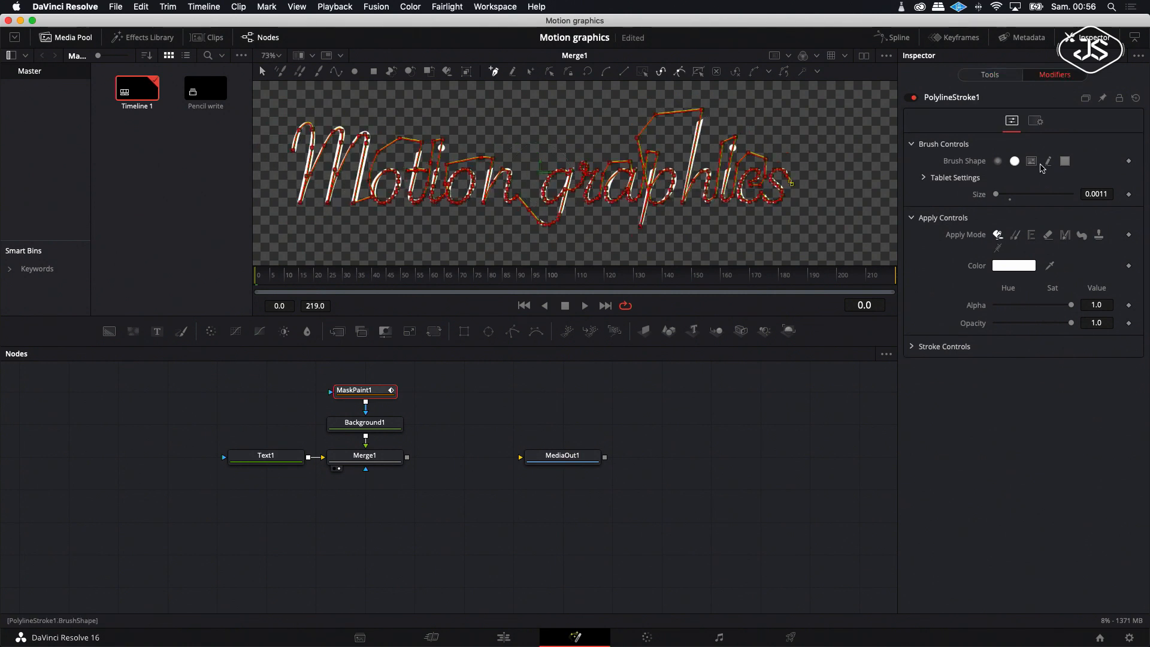
click(909, 350)
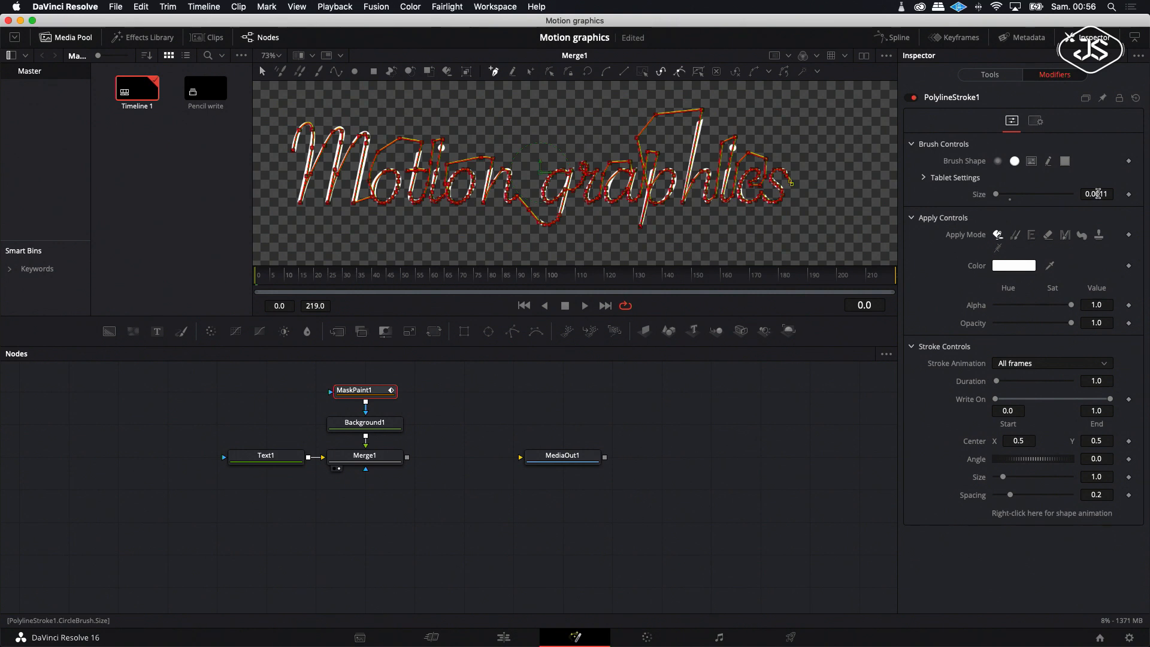
drag(1097, 193, 1131, 193)
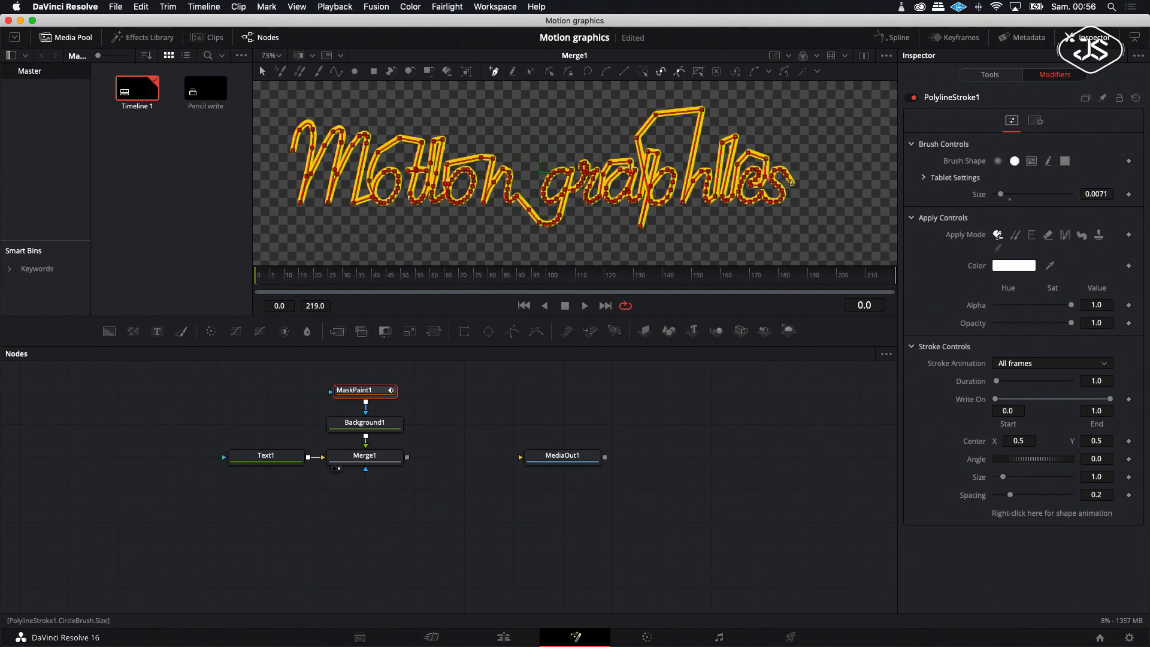
drag(1131, 194, 1133, 193)
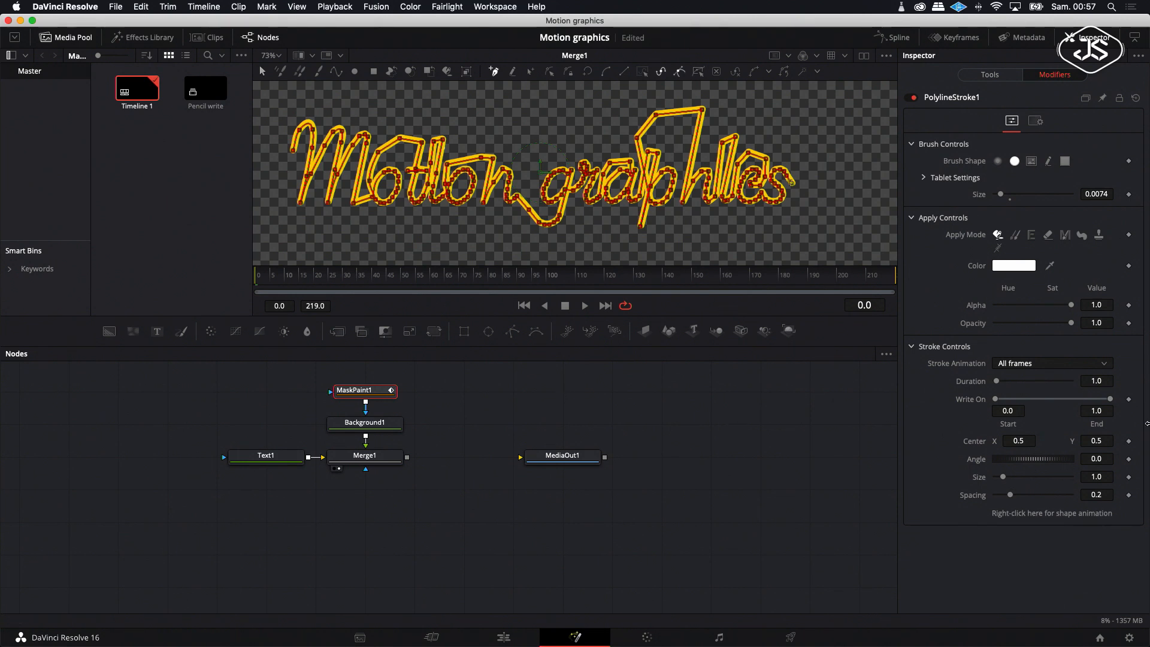
- Set the stroke's Write On end to 0.0 and keyframe Write On at frame 30 with the spline editor open
drag(1109, 399, 993, 397)
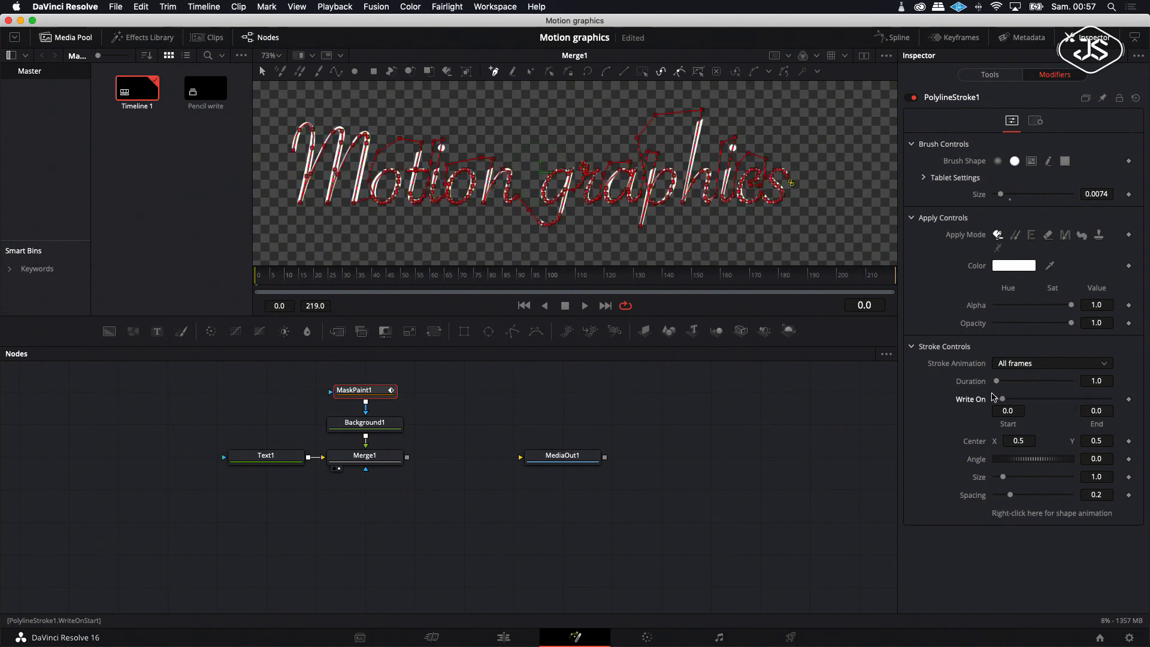
click(896, 40)
drag(619, 371, 707, 373)
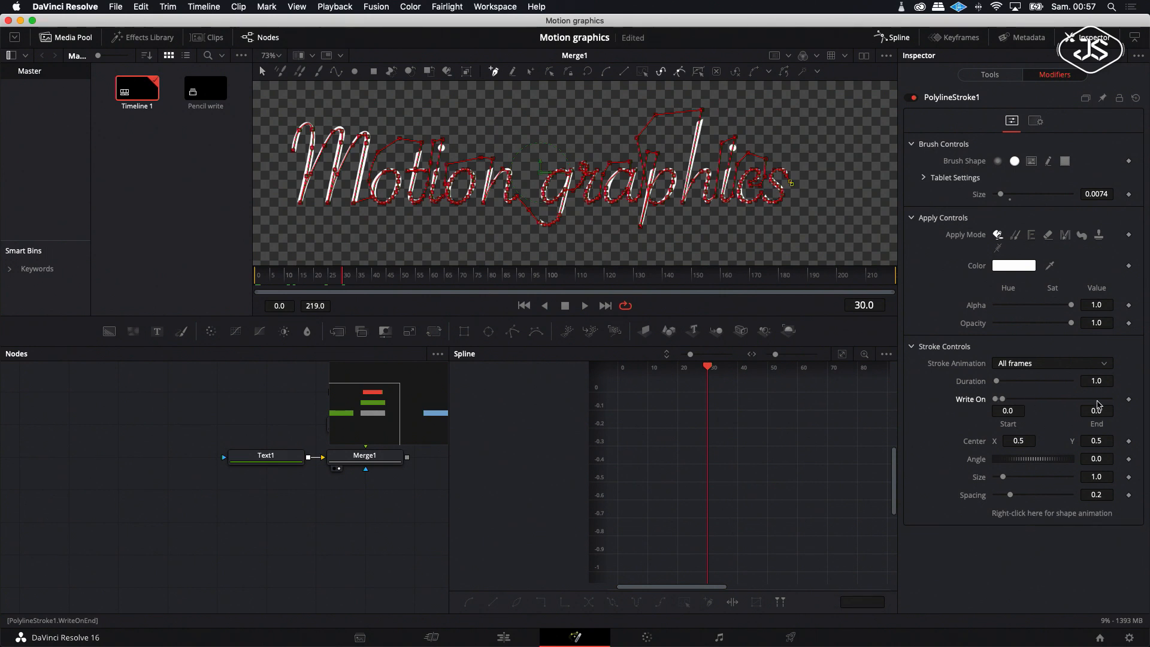
click(1128, 399)
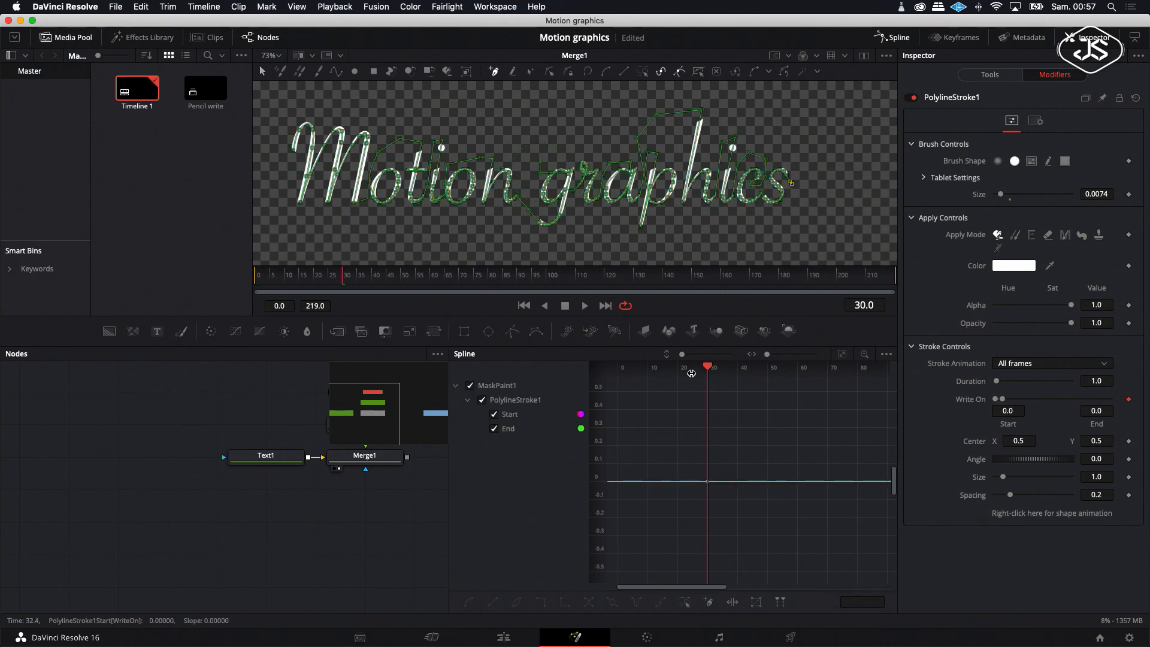
- Set the stroke's Write On end to 1.0 at frame 140 to create the second keyframe
drag(708, 369, 841, 367)
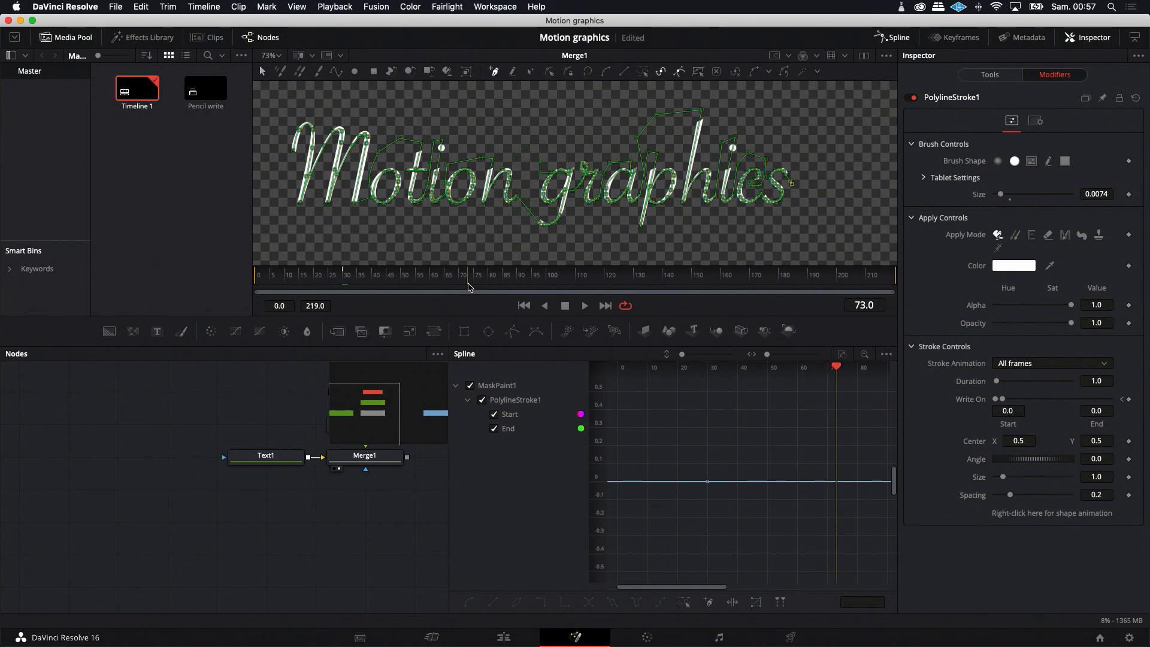
drag(479, 282, 662, 285)
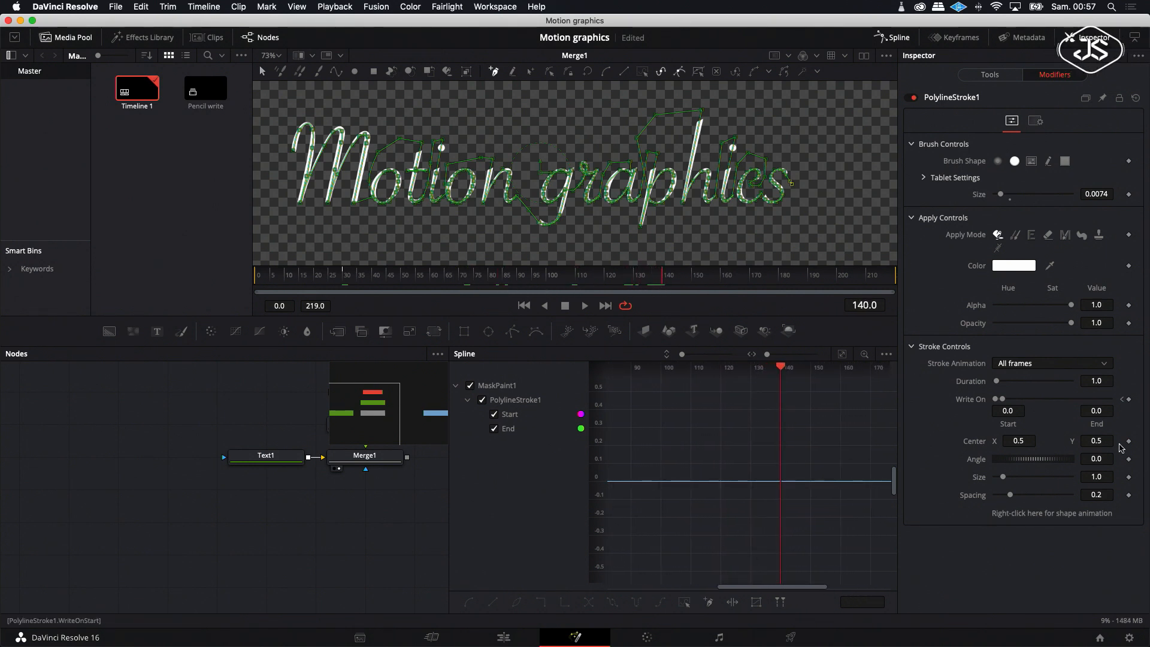
drag(1004, 400, 1129, 409)
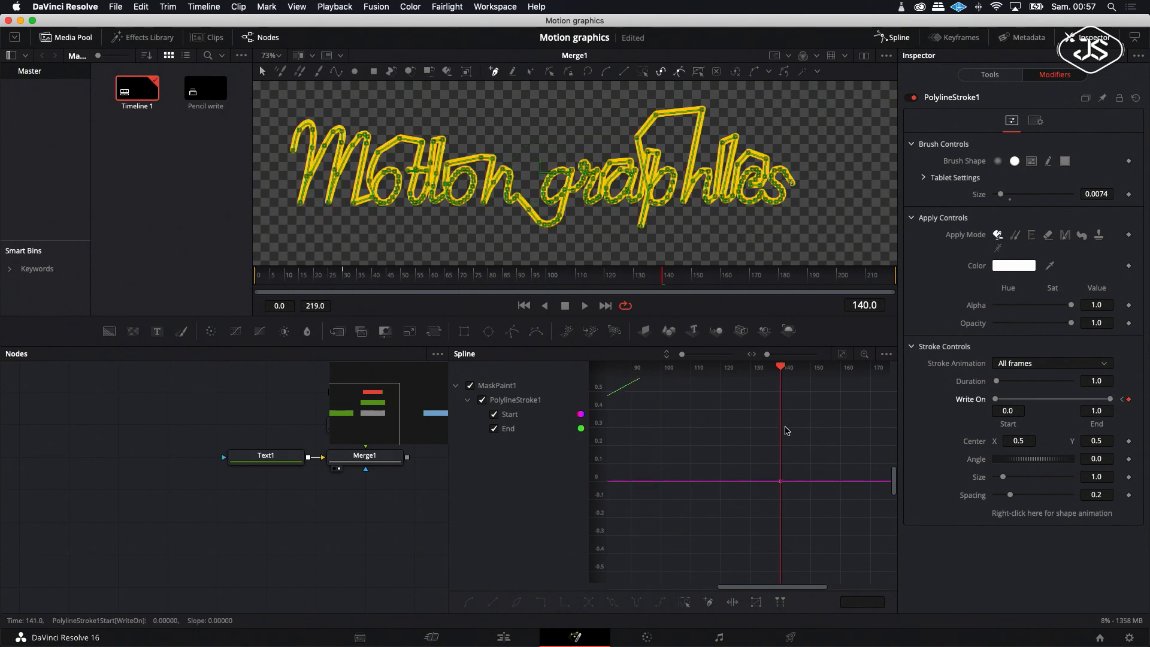
- Isolate the Write On End curve in the spline editor, fit it in view and smooth both of its keyframes
click(494, 415)
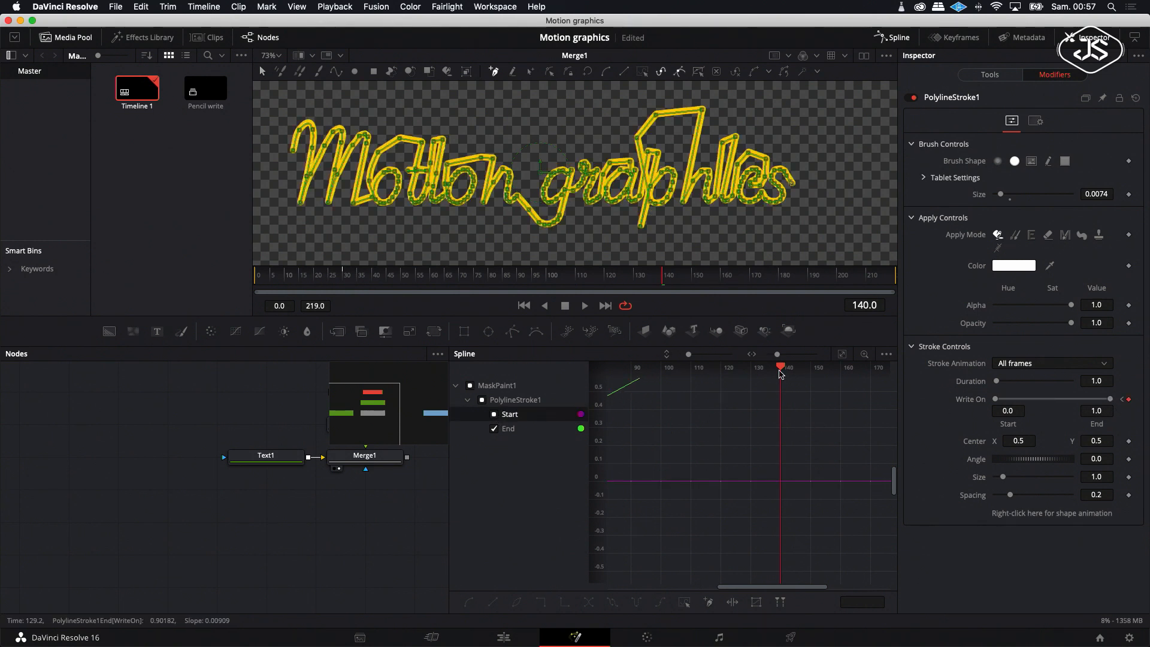
click(841, 355)
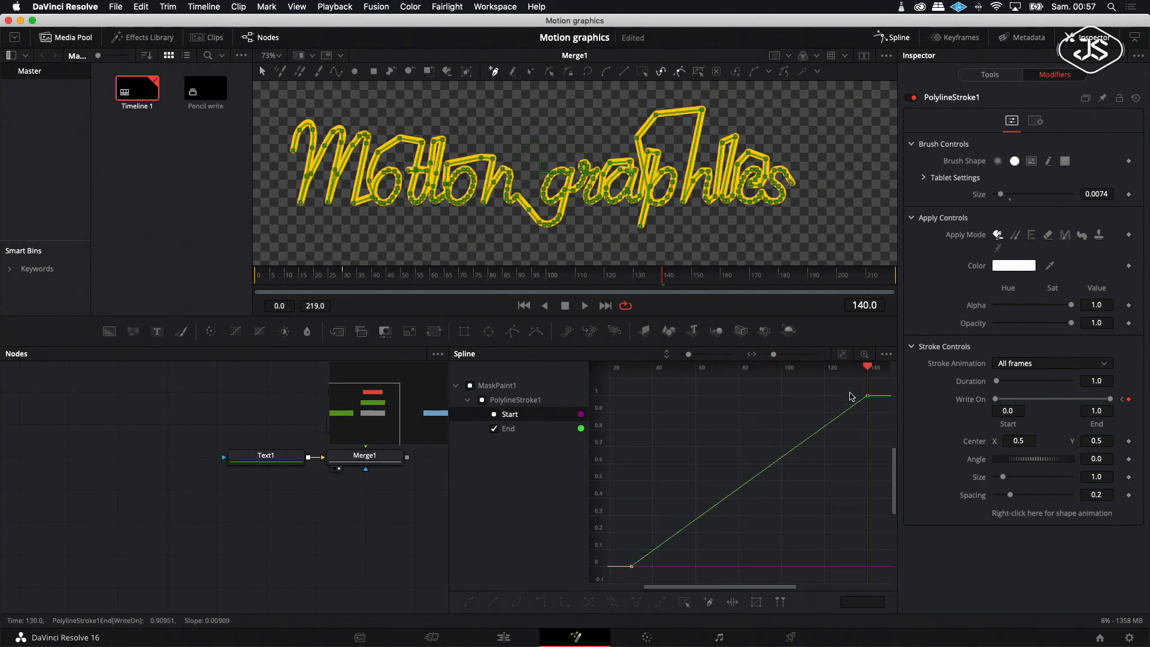
drag(626, 370, 546, 408)
drag(619, 381, 798, 571)
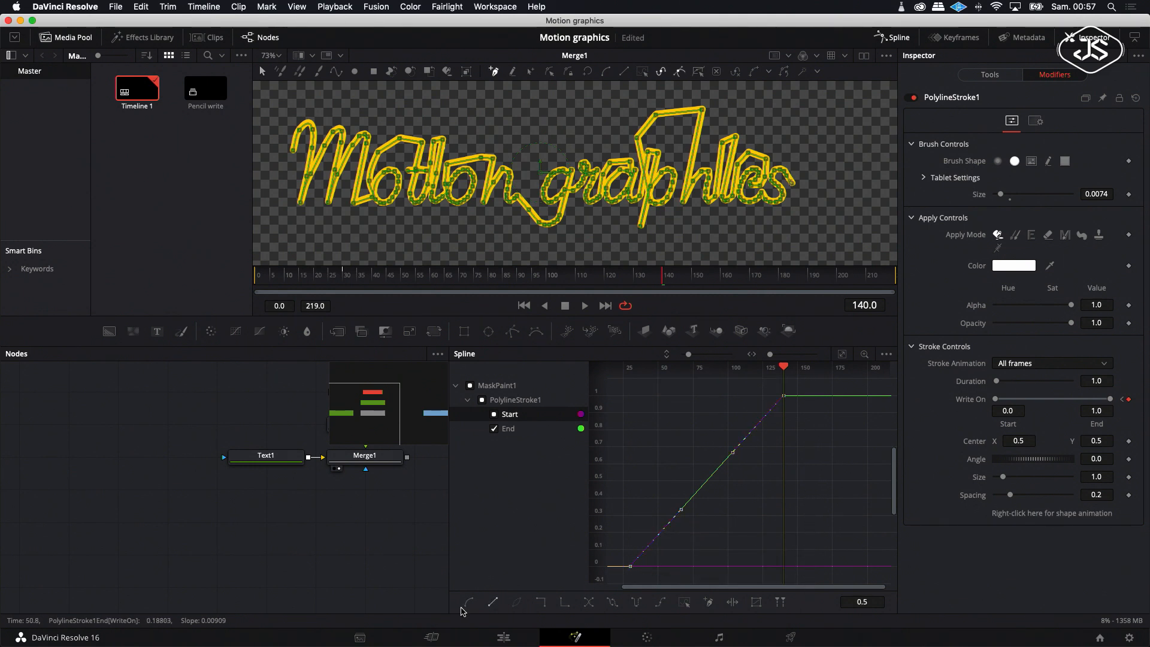
click(468, 602)
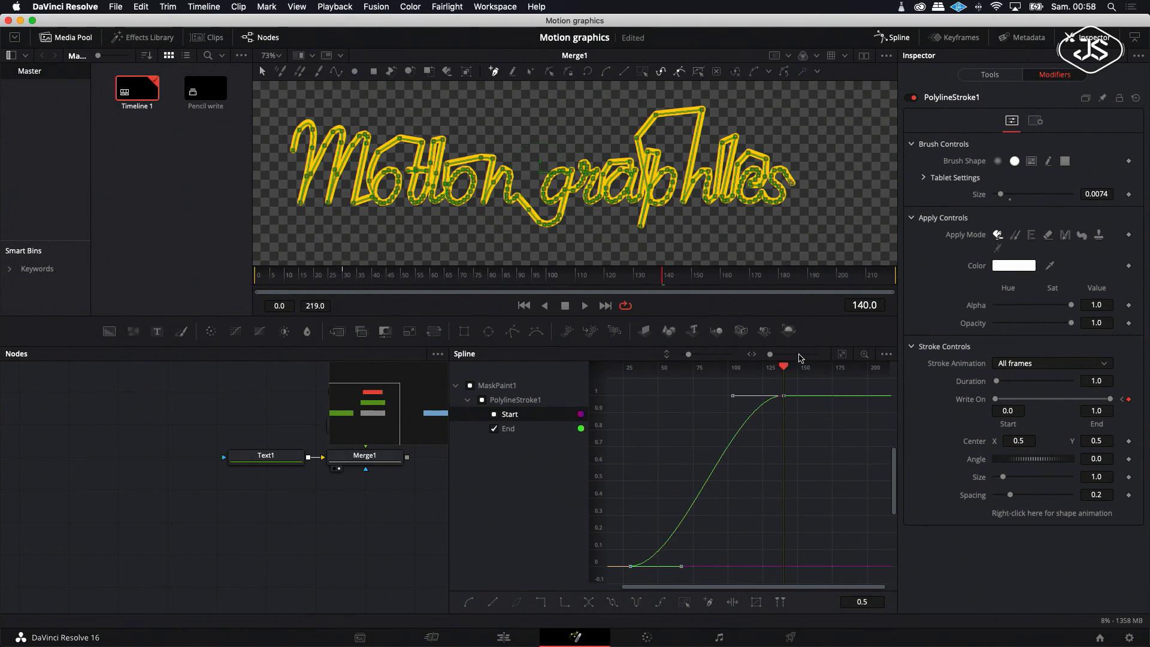
- Set the Merge1 node's operator to In so the painted stroke is confined to the text
scroll(400, 496, right, 5)
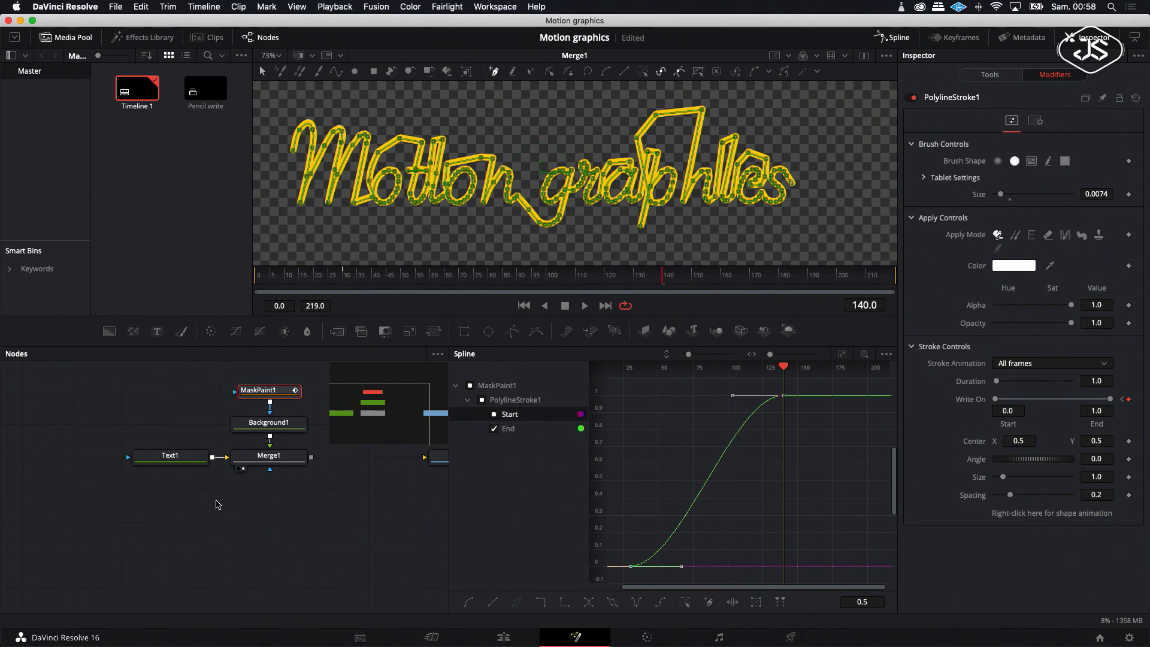
click(267, 458)
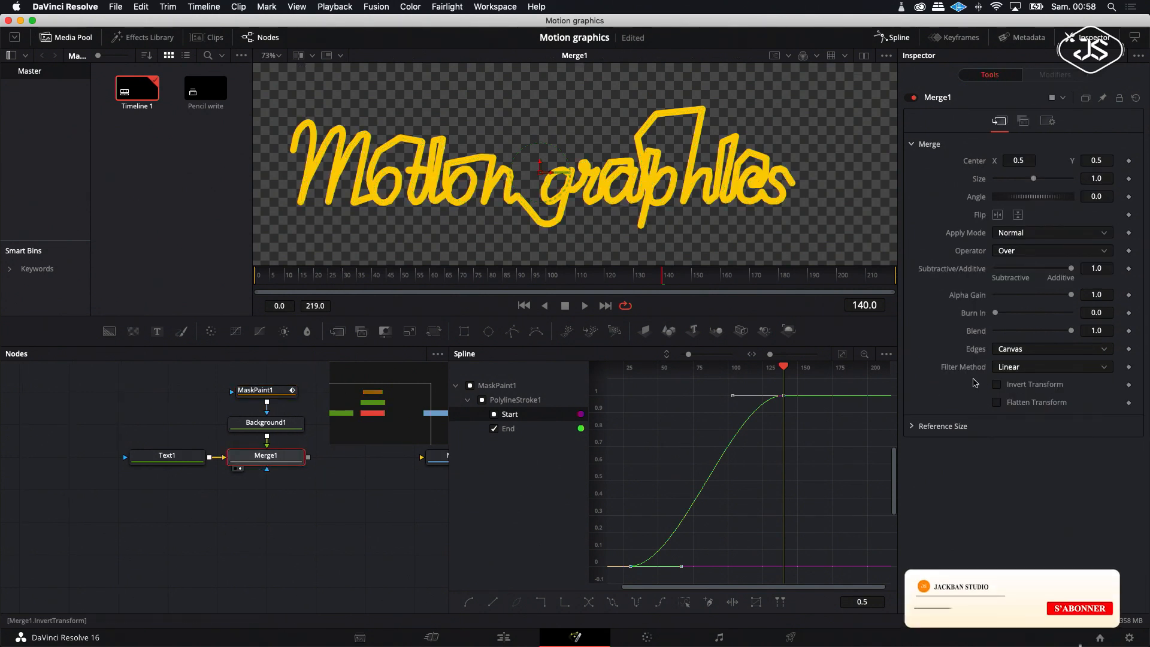
click(1105, 252)
click(1001, 279)
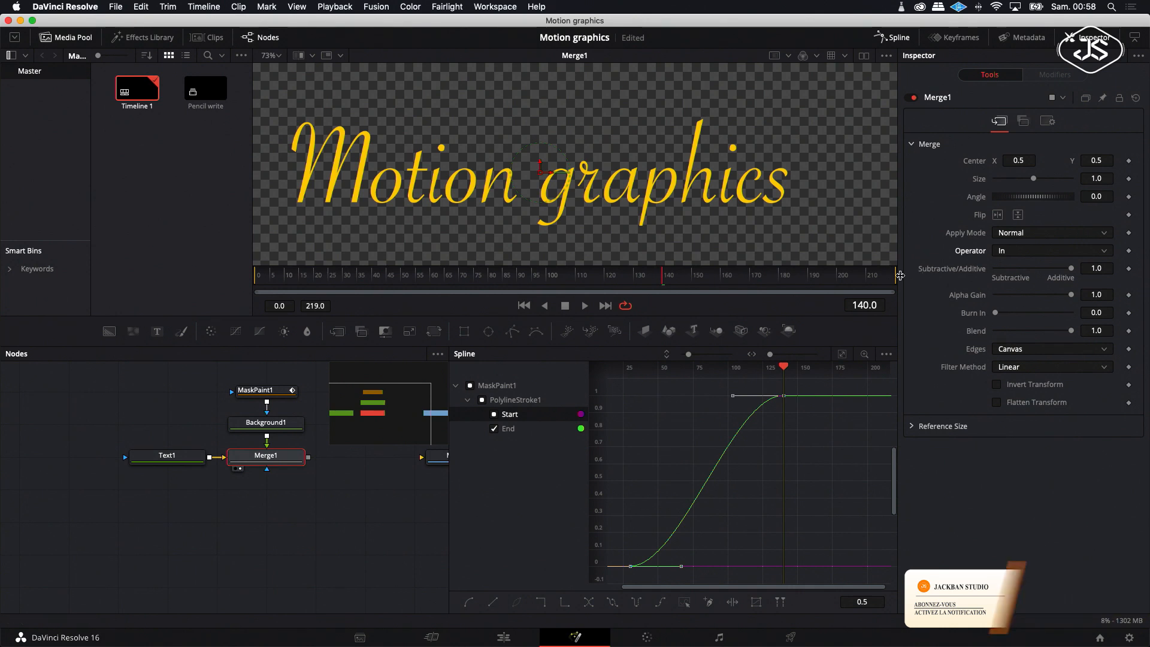
- Shorten the render range to end at frame 169 and play back the write-on animation
drag(891, 273, 786, 280)
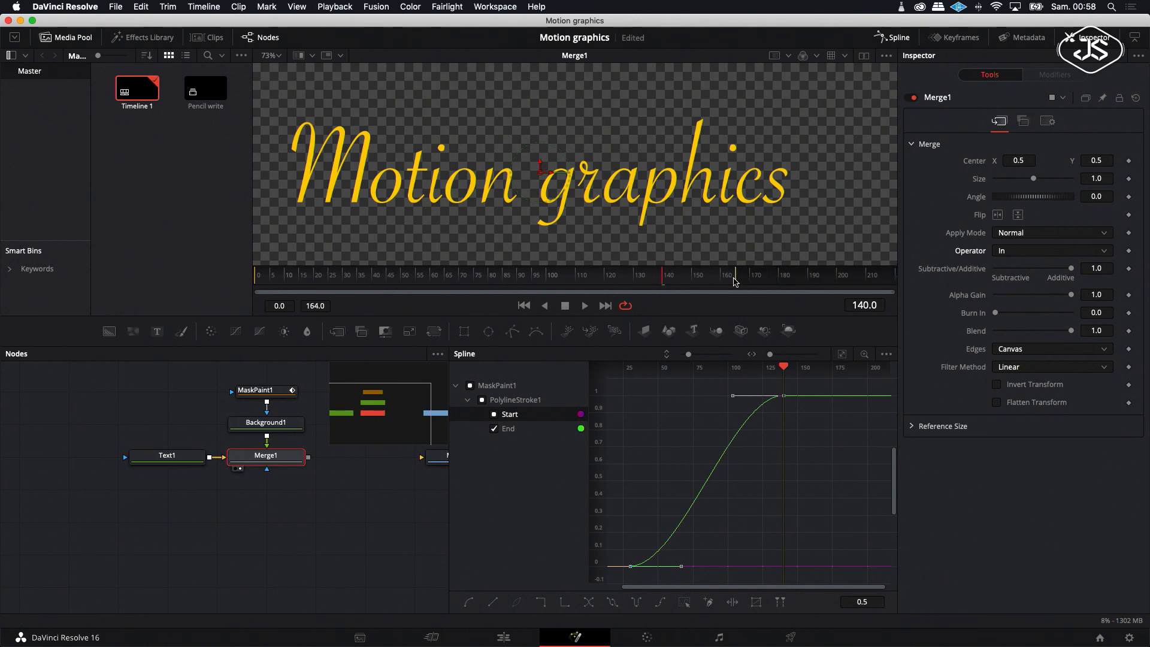
drag(735, 282, 752, 280)
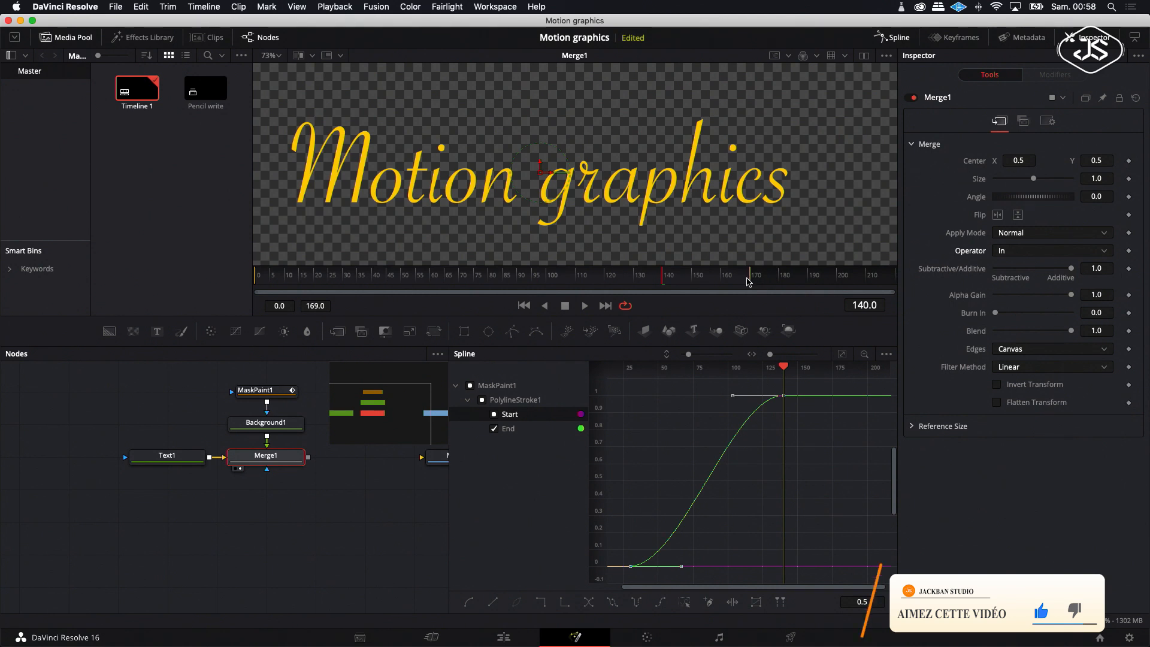
key(space)
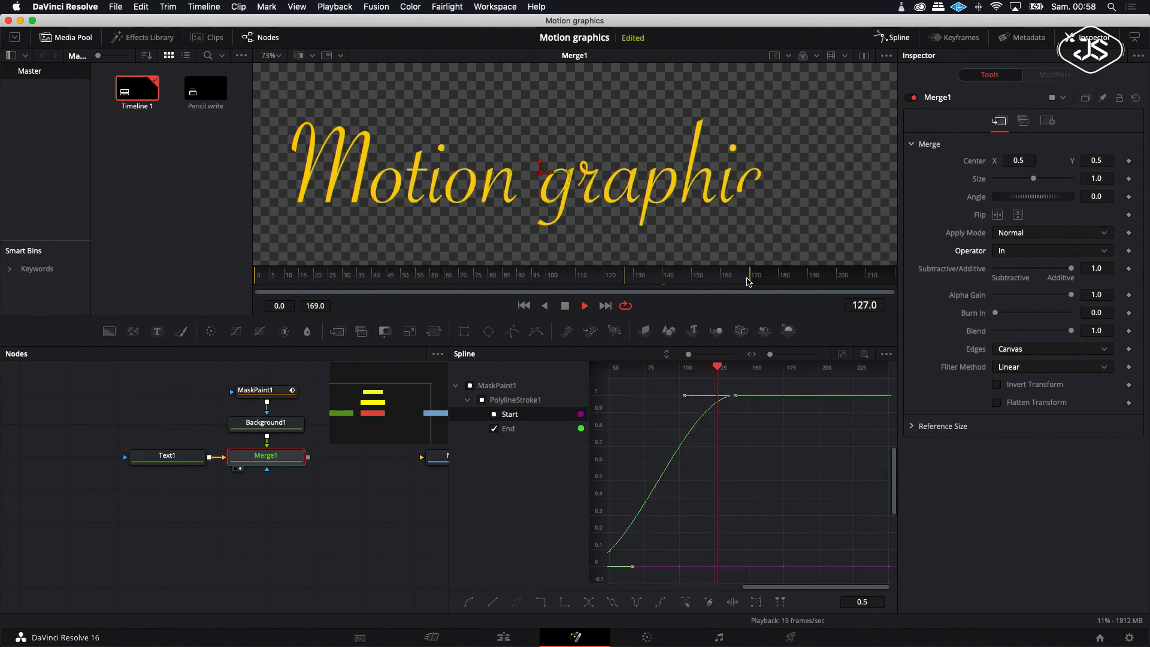
key(space)
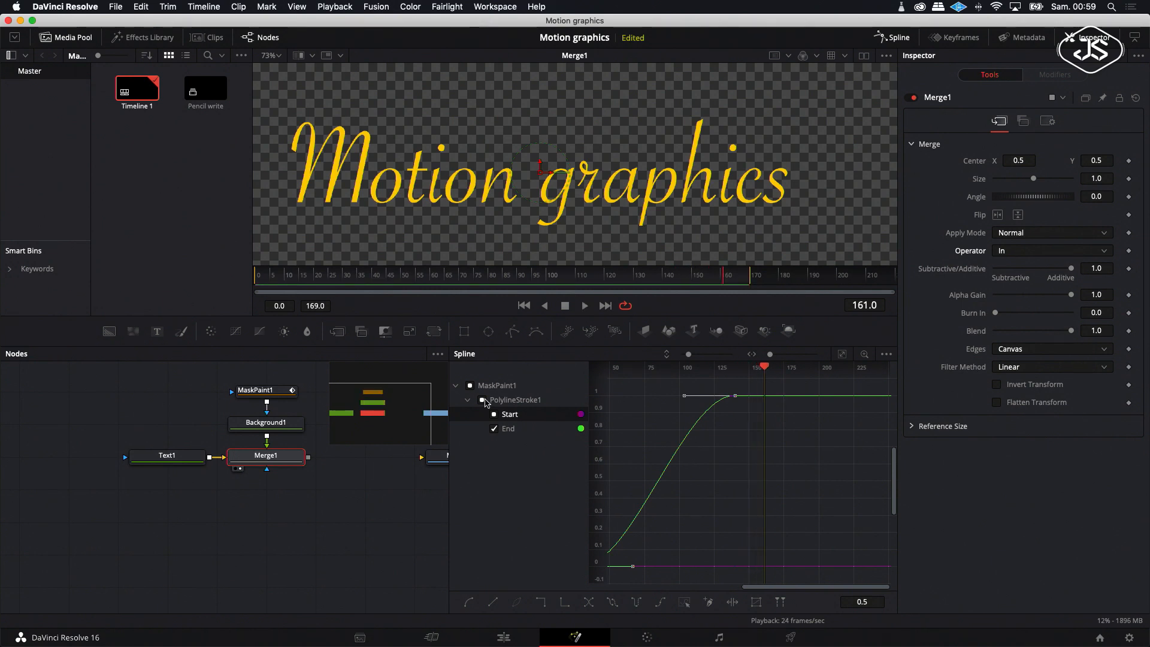
- With the playhead at frame 33, bring Pencil.png from Finder into the node graph and rename its node as Pencil
scroll(311, 464, right, 5)
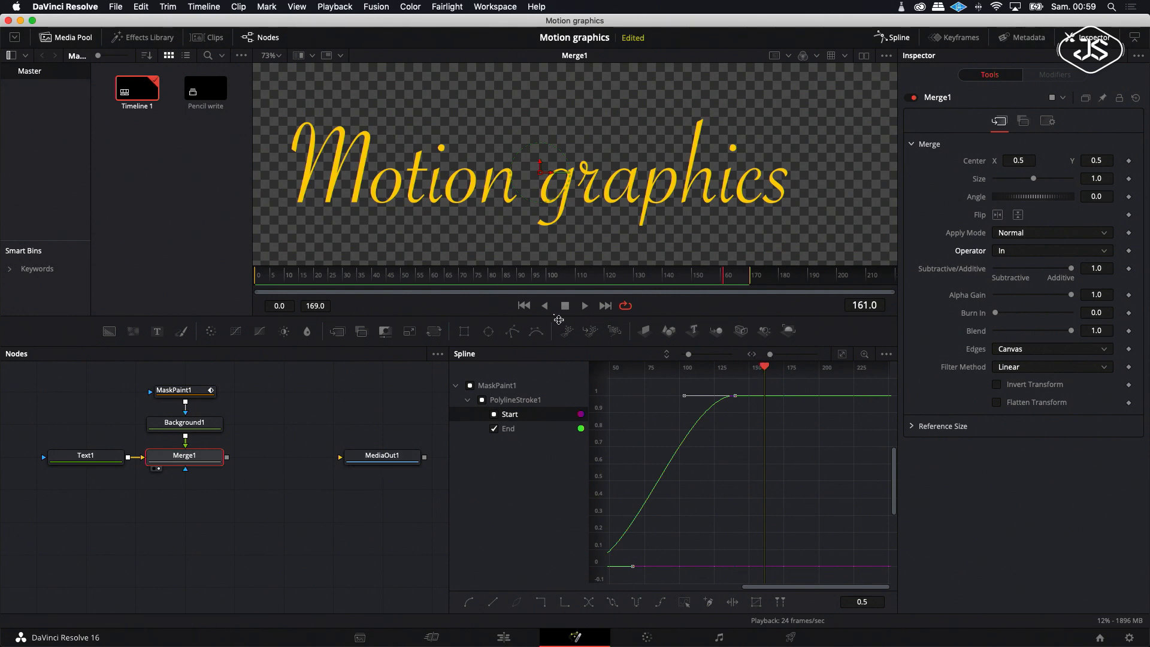
click(524, 305)
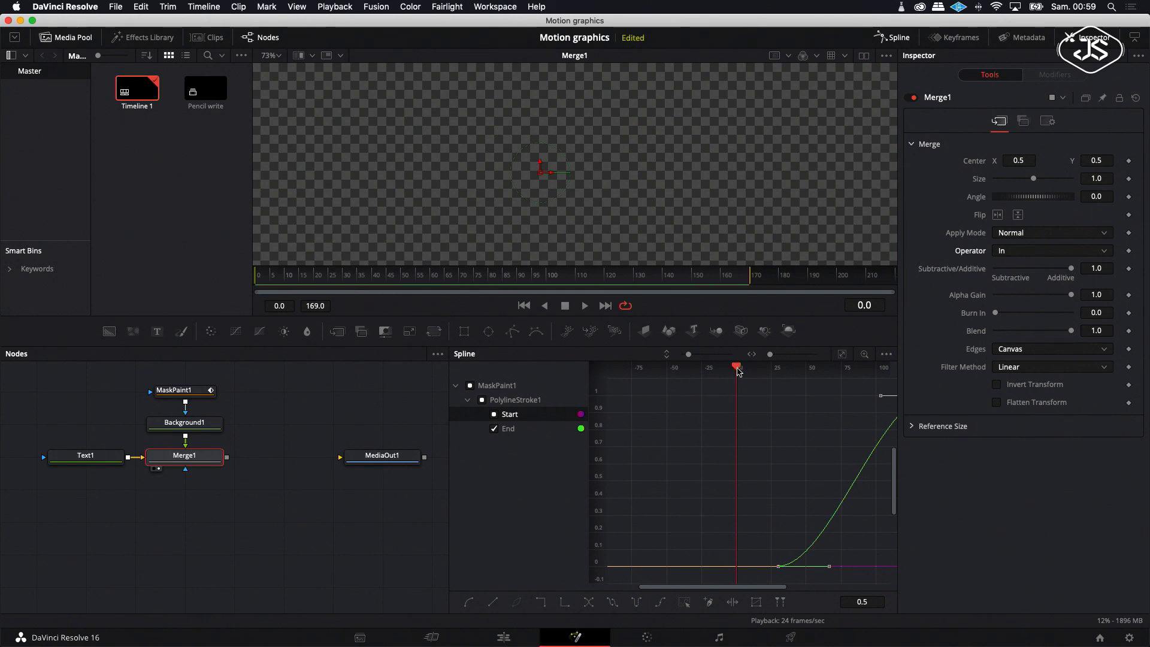
drag(737, 370, 778, 375)
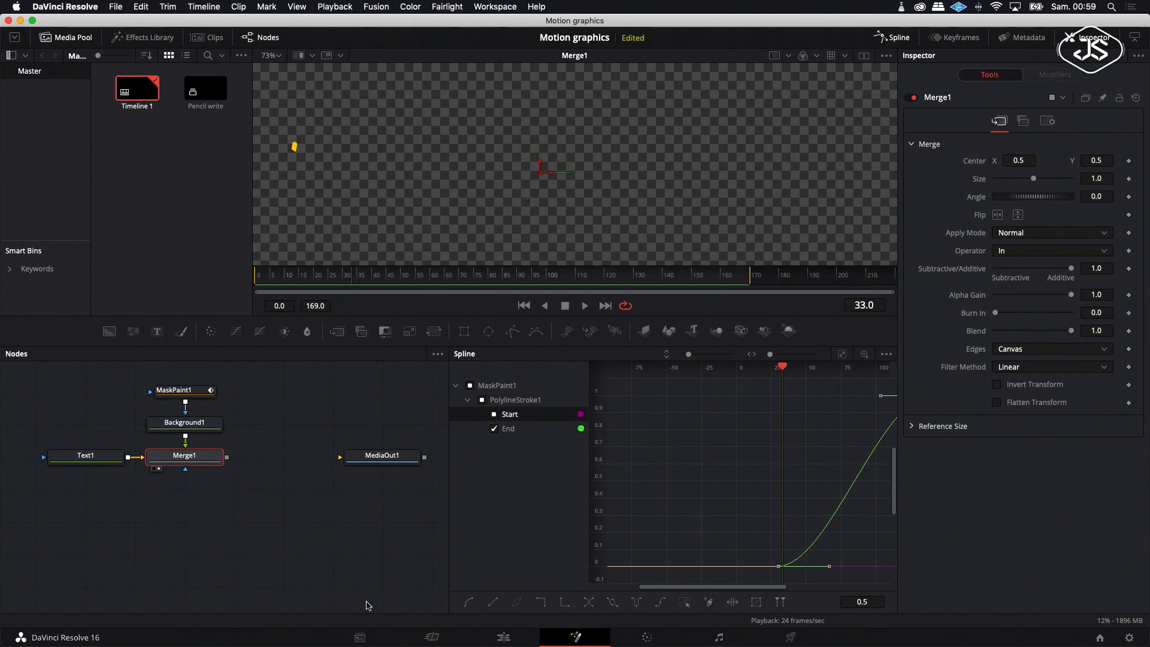
click(47, 630)
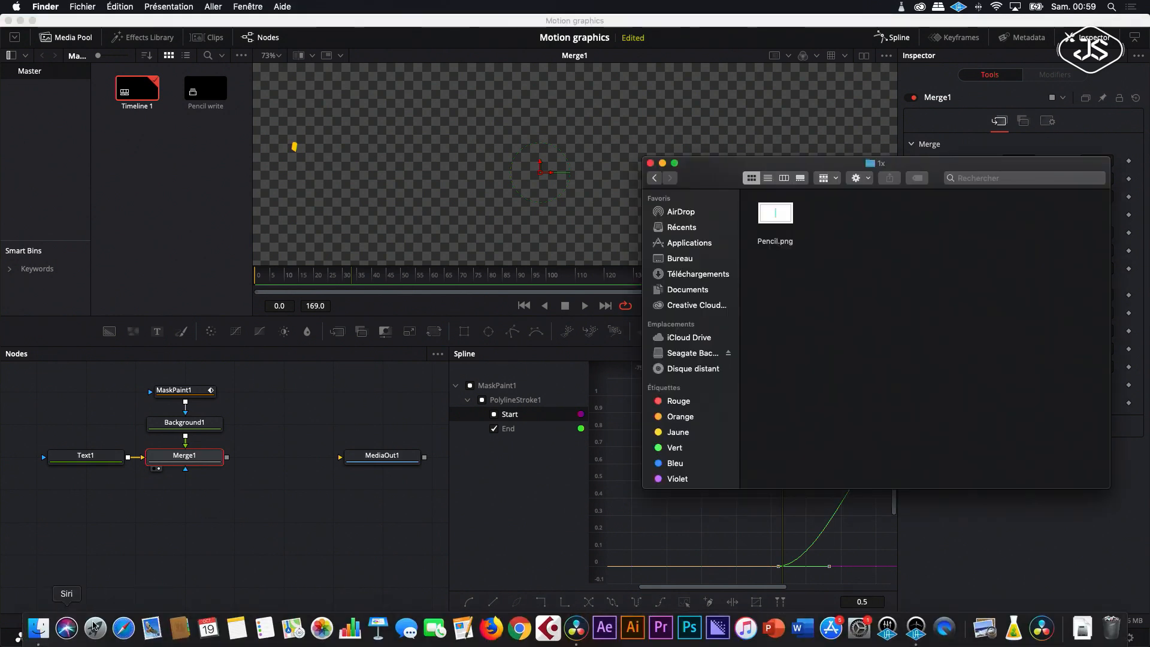
mouse_move(772, 213)
mouse_down()
mouse_move(157, 177)
mouse_move(144, 143)
mouse_move(274, 403)
mouse_up()
right_click(279, 393)
click(312, 289)
text(Pencil)
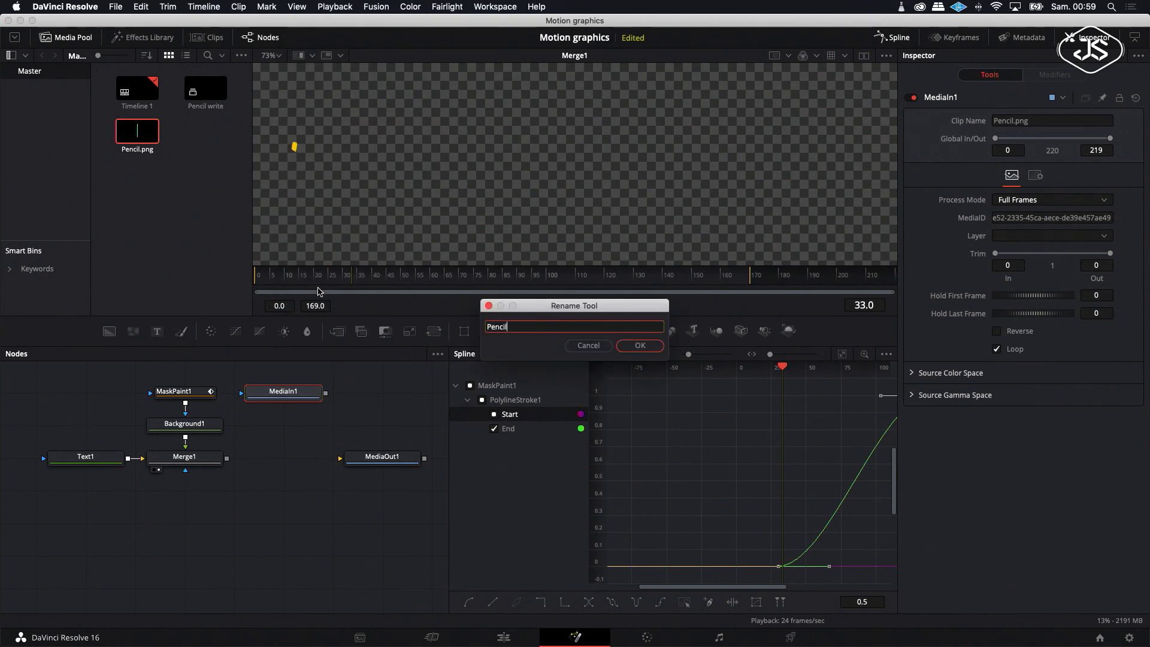
key(Return)
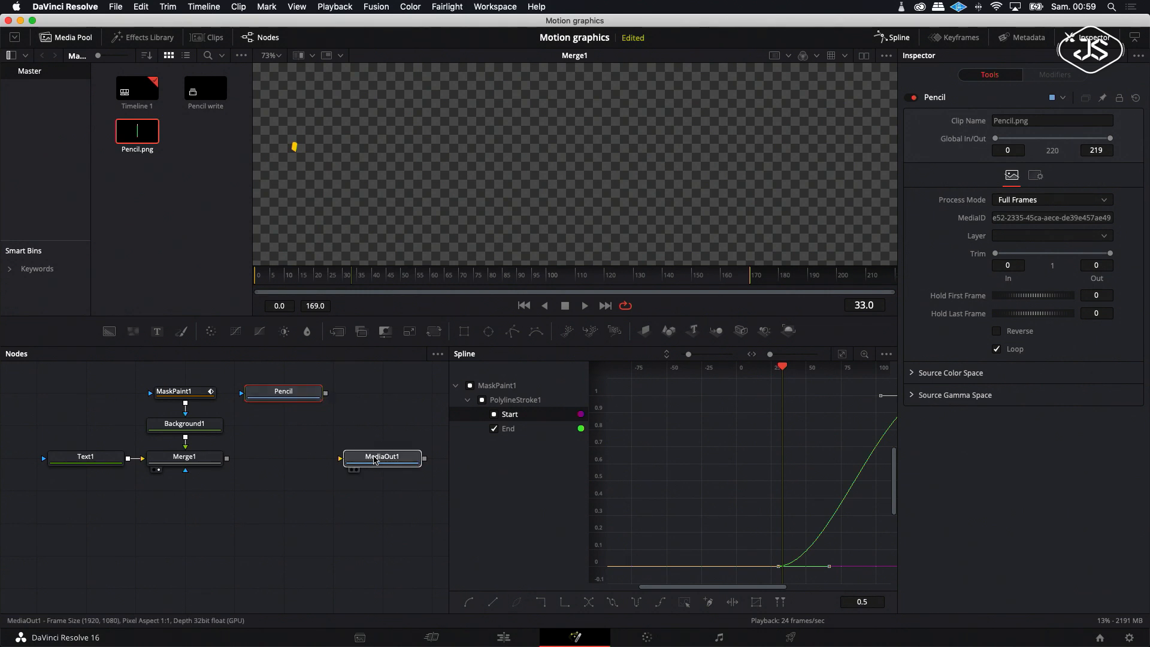
- Merge the Pencil node over Merge1's output through a new Merge node and display that merge in the viewer
click(359, 461)
drag(325, 395, 227, 458)
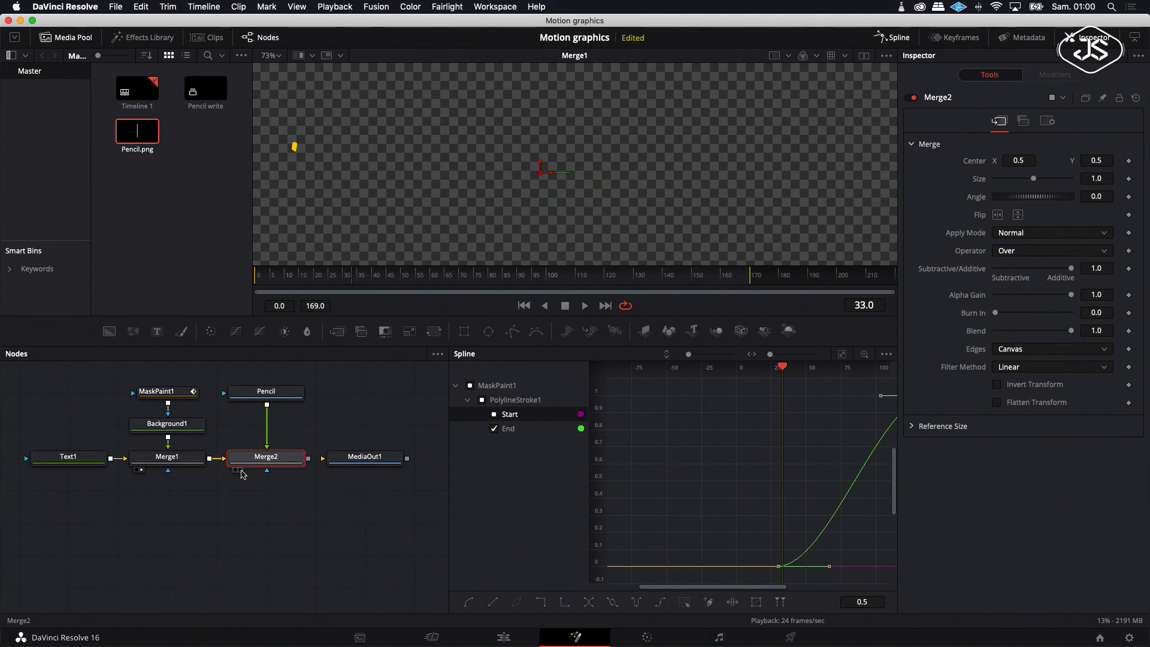
click(241, 474)
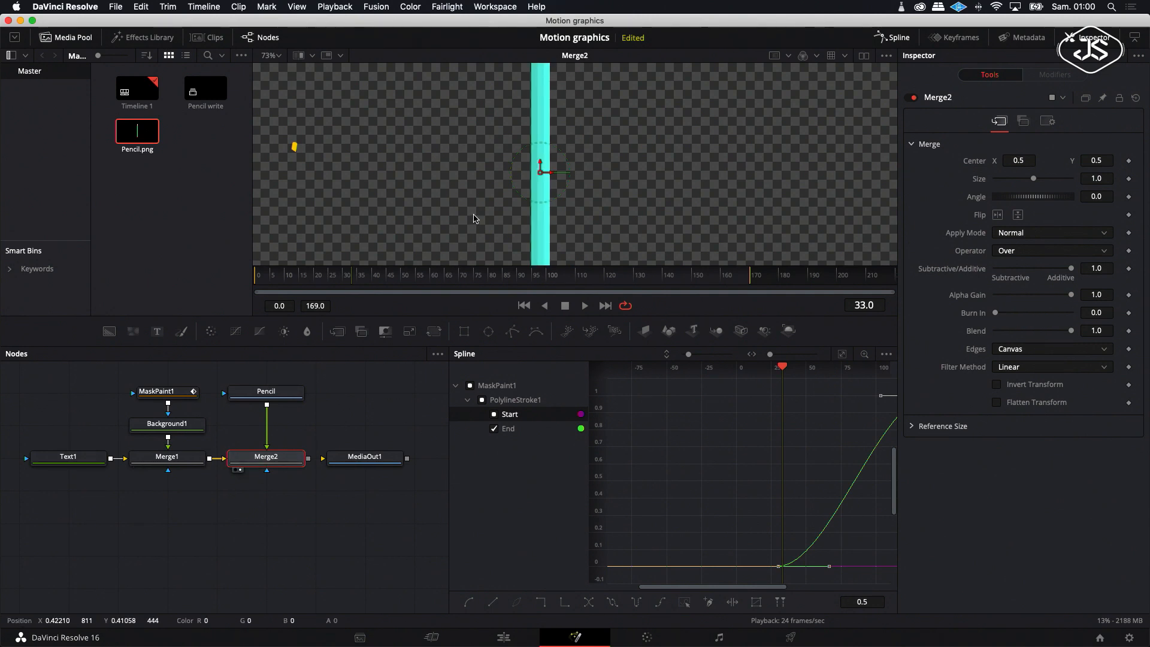
scroll(473, 218, down, 4)
scroll(473, 217, down, 2)
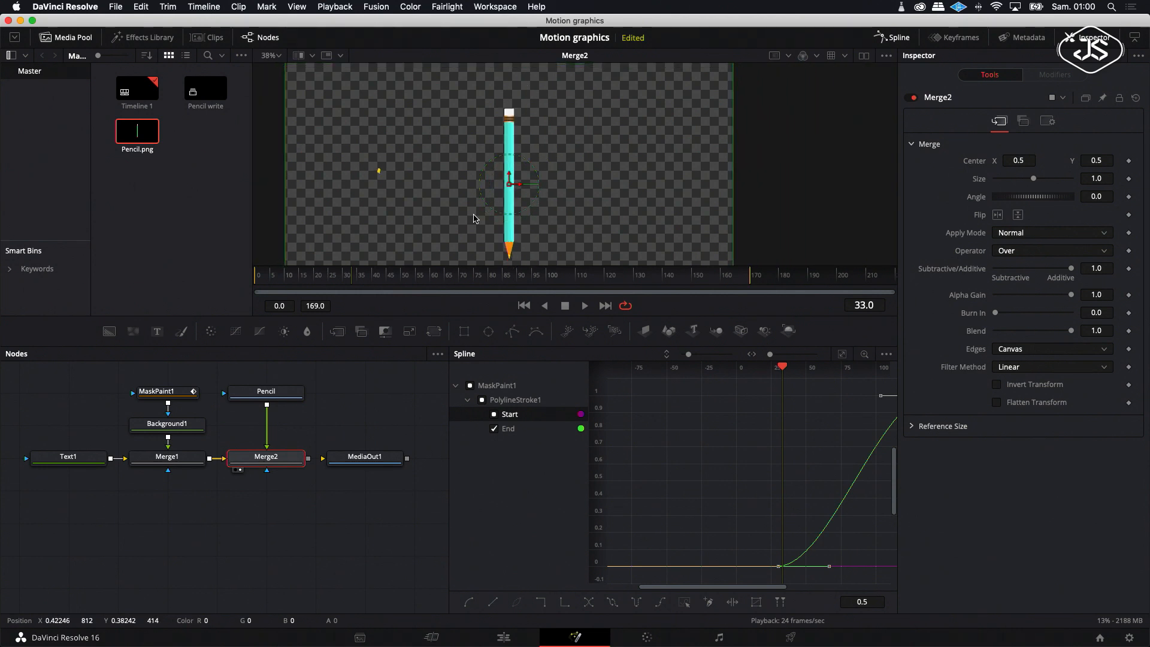
scroll(473, 218, down, 1)
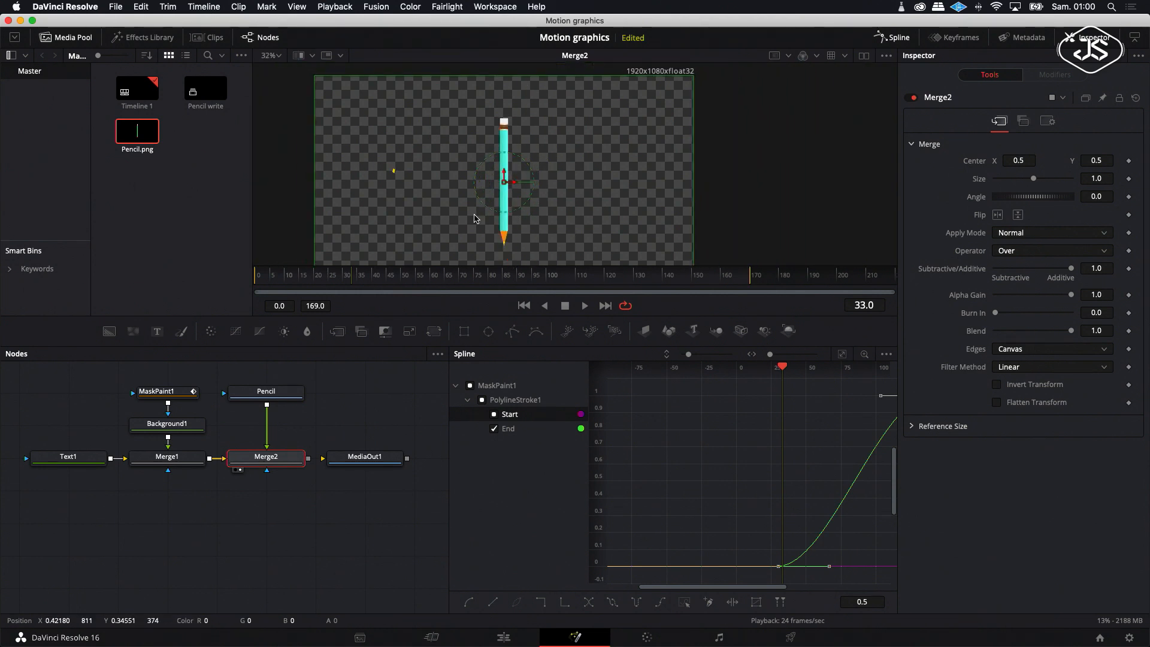
scroll(441, 250, down, 1)
- Insert a Transform node after the Pencil node and reduce its size to 0.55
click(266, 393)
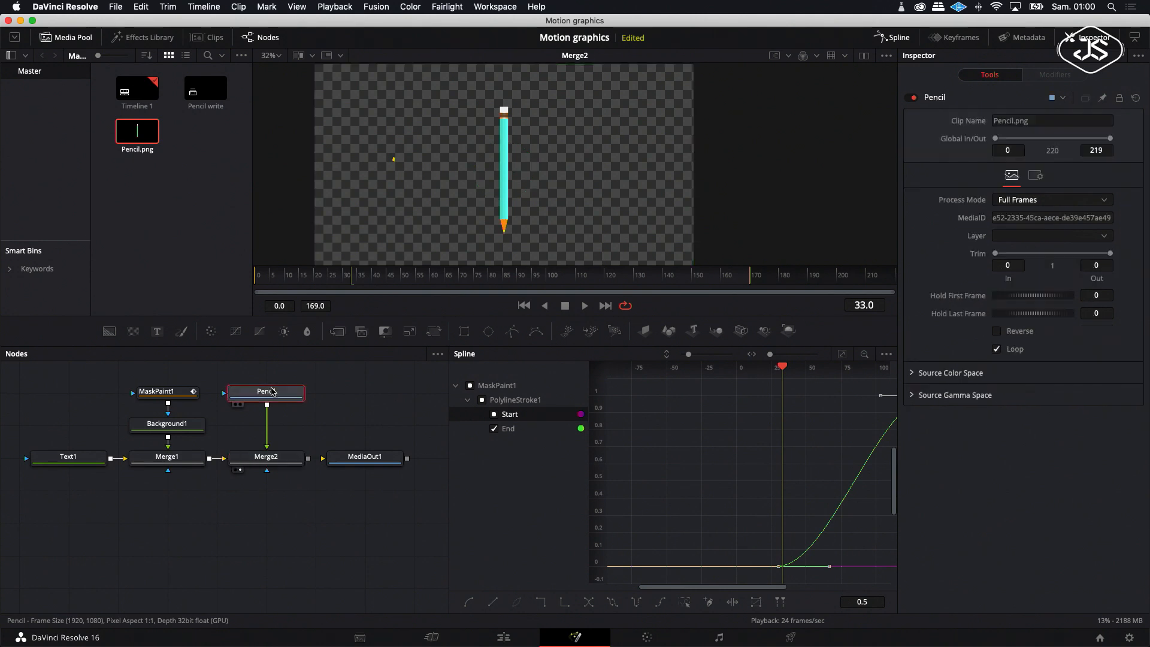
click(434, 332)
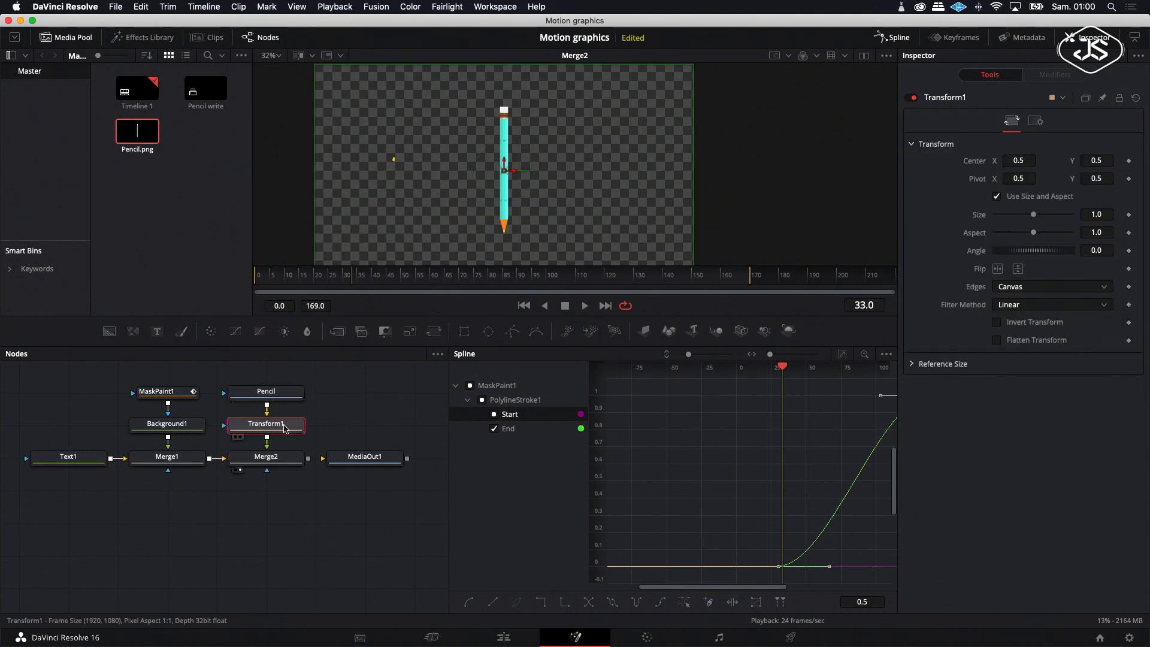
drag(1033, 214, 1016, 219)
- At frame 88, tilt the pencil to an angle of about -47.27 in Transform1
drag(353, 279, 513, 281)
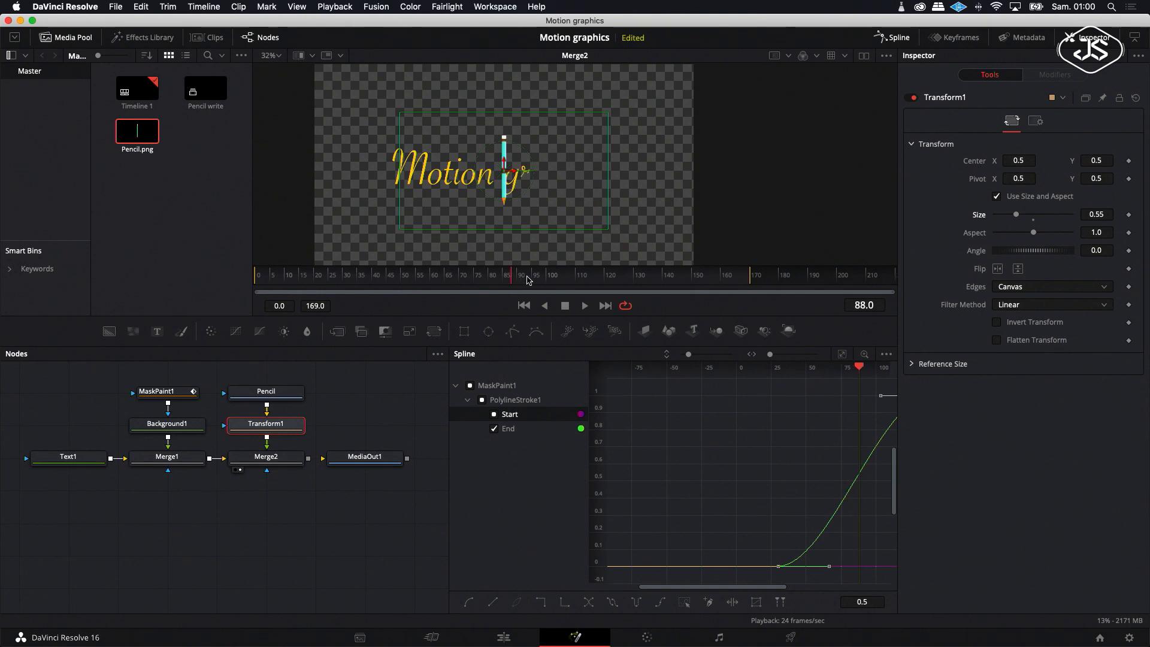
scroll(555, 249, down, 2)
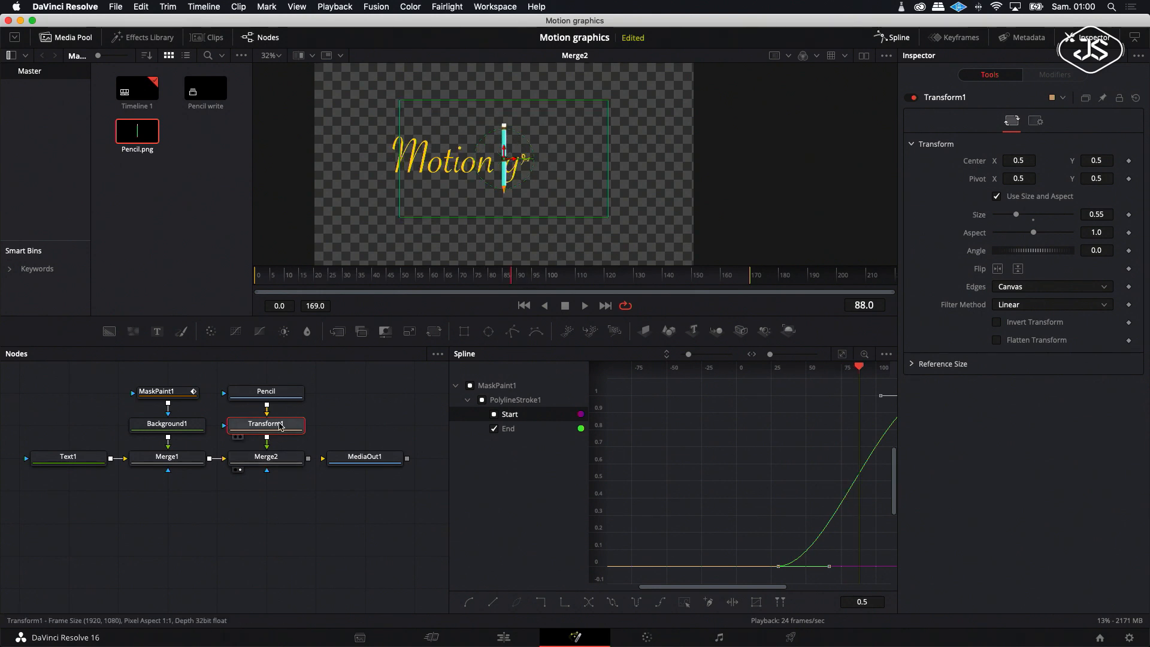
drag(529, 137, 551, 159)
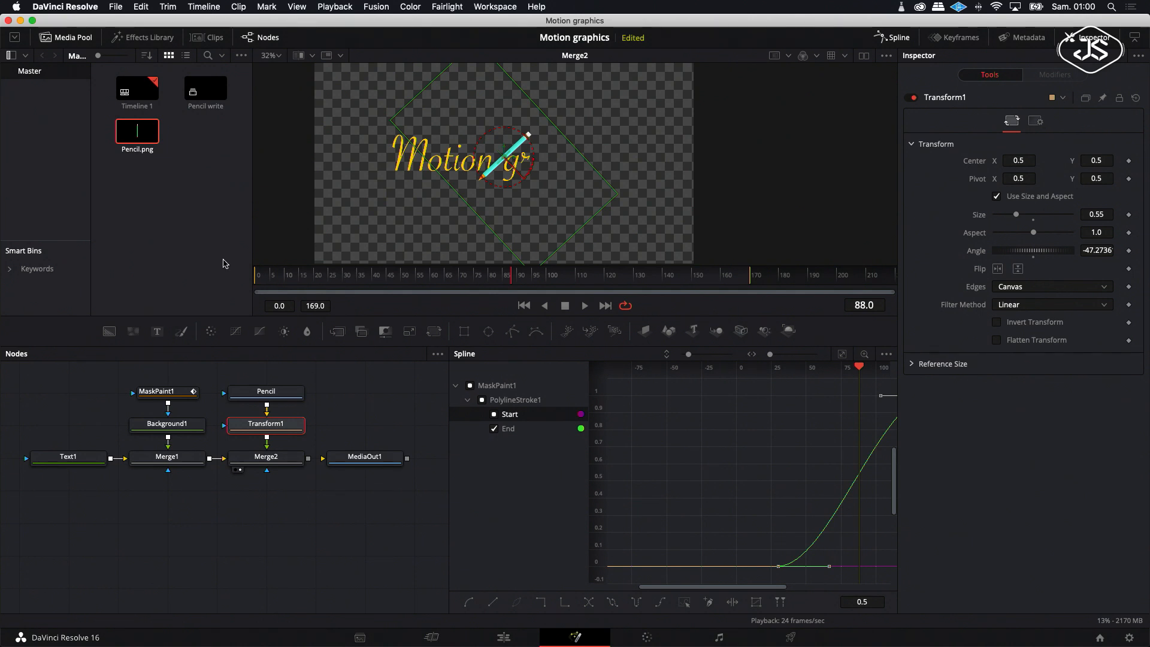
- At frame 86, publish the shape animation of MaskPaint1's polyline stroke
click(856, 367)
click(160, 392)
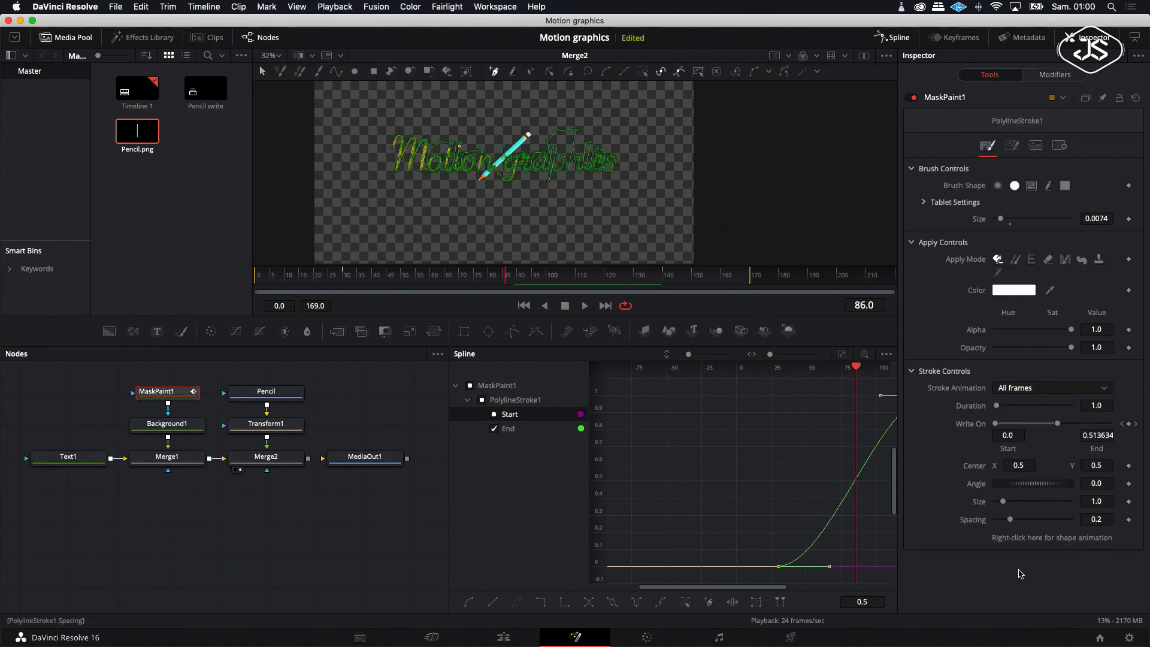
right_click(1028, 542)
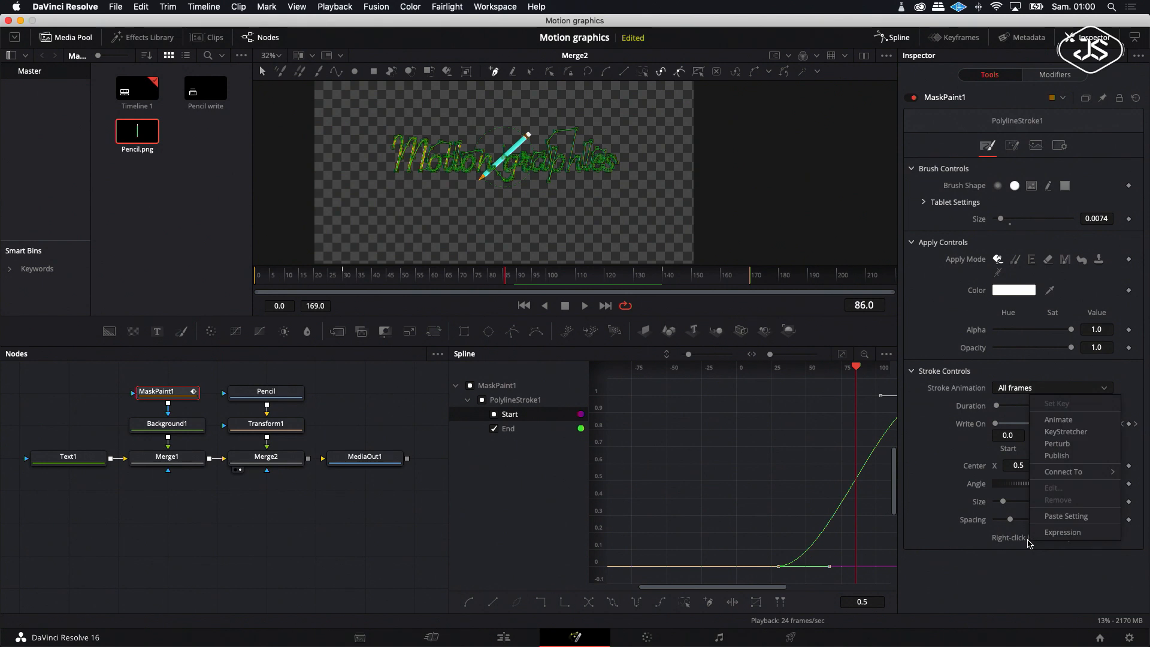
click(1057, 456)
- Apply a Path modifier to Merge2's Center and remove the keyframe from its Displacement
click(273, 459)
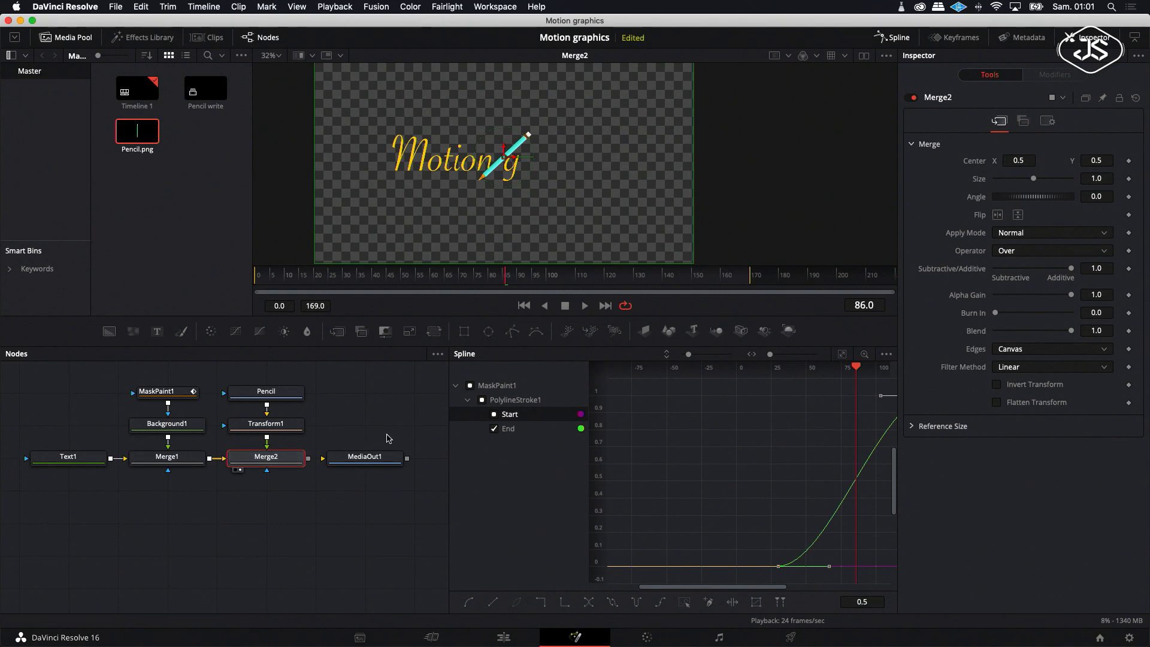
right_click(973, 166)
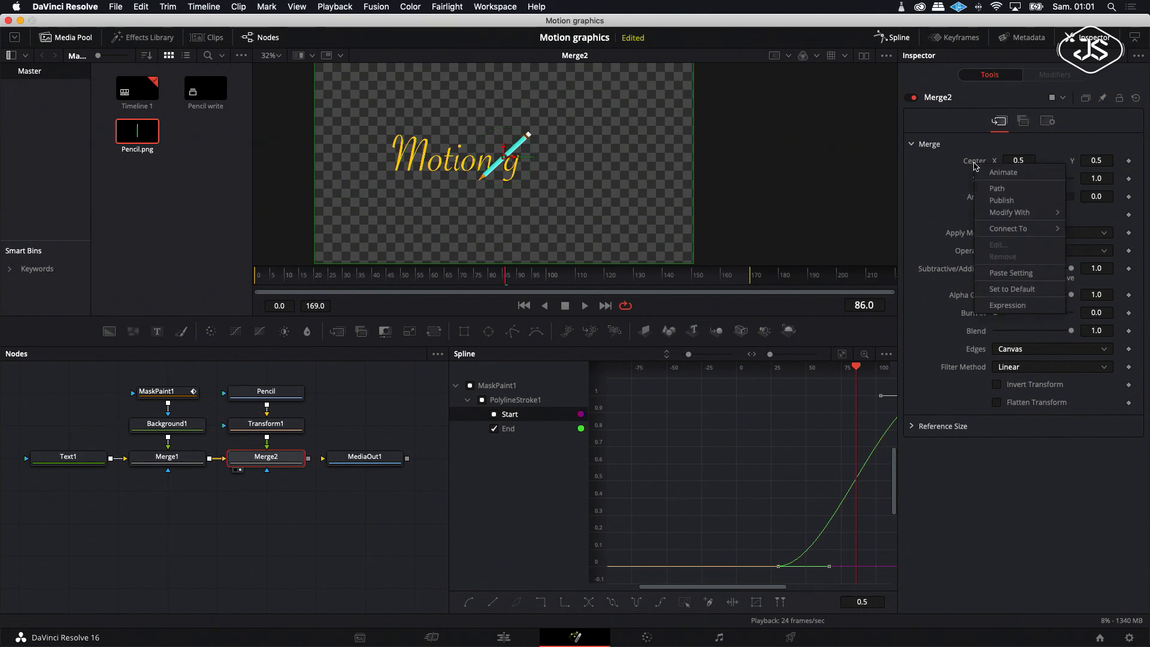
click(995, 189)
click(1054, 74)
click(1128, 254)
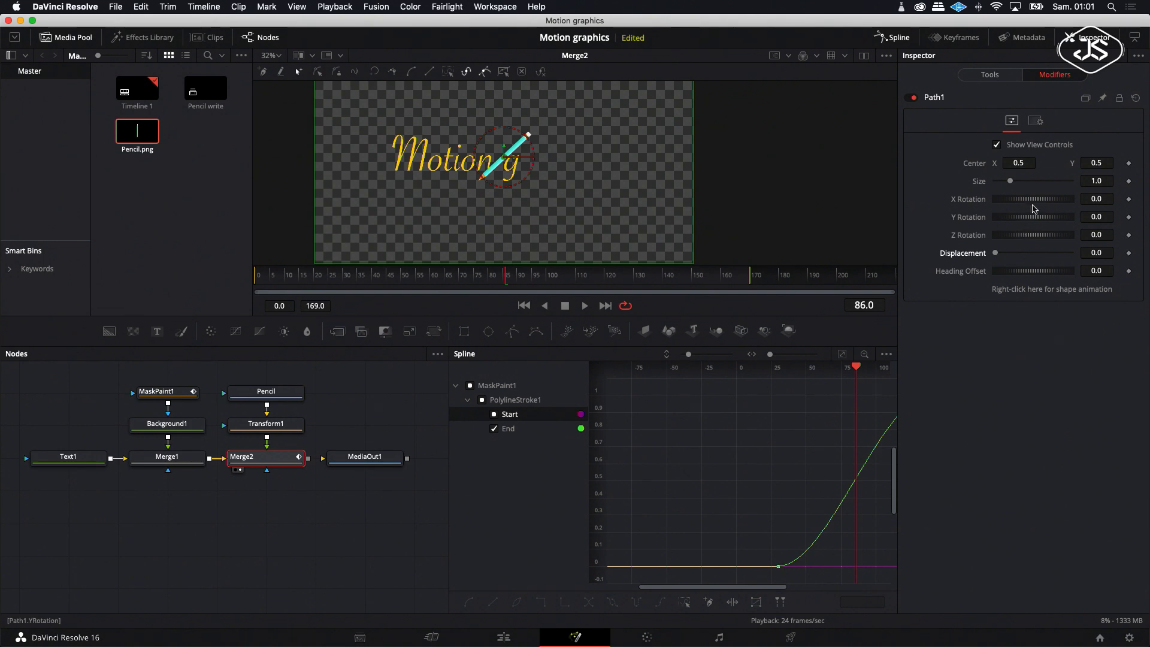
- Connect the shape animation of Merge2's path to the Value of PolylineStroke1: Polyline
right_click(1010, 291)
mouse_move(1052, 370)
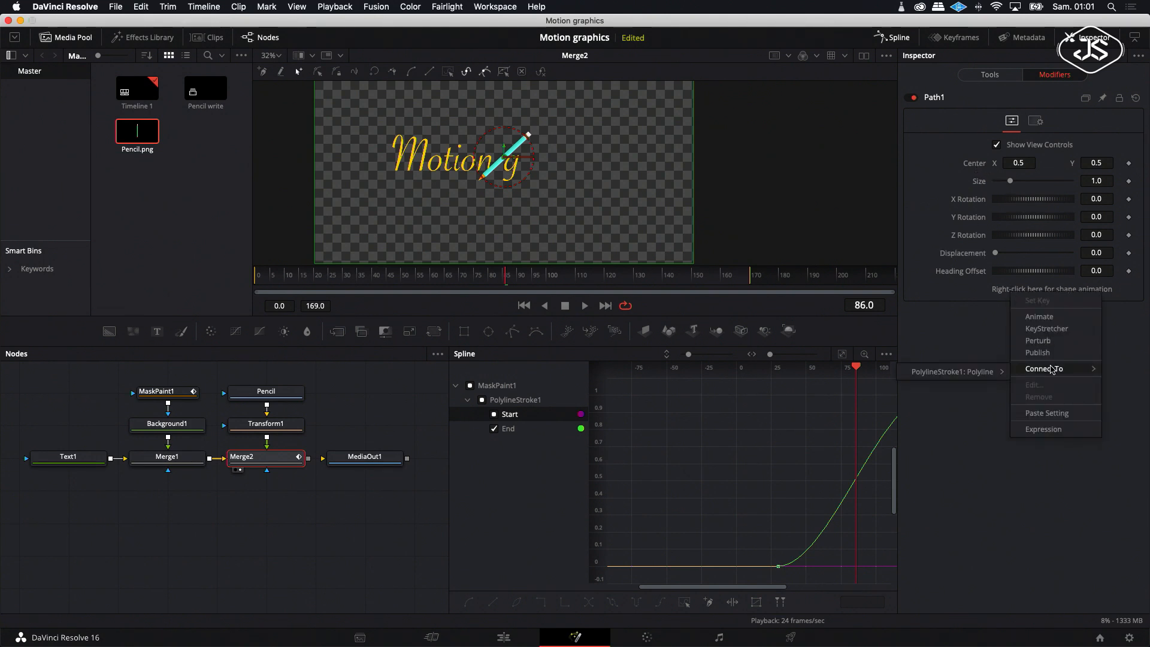
mouse_move(994, 373)
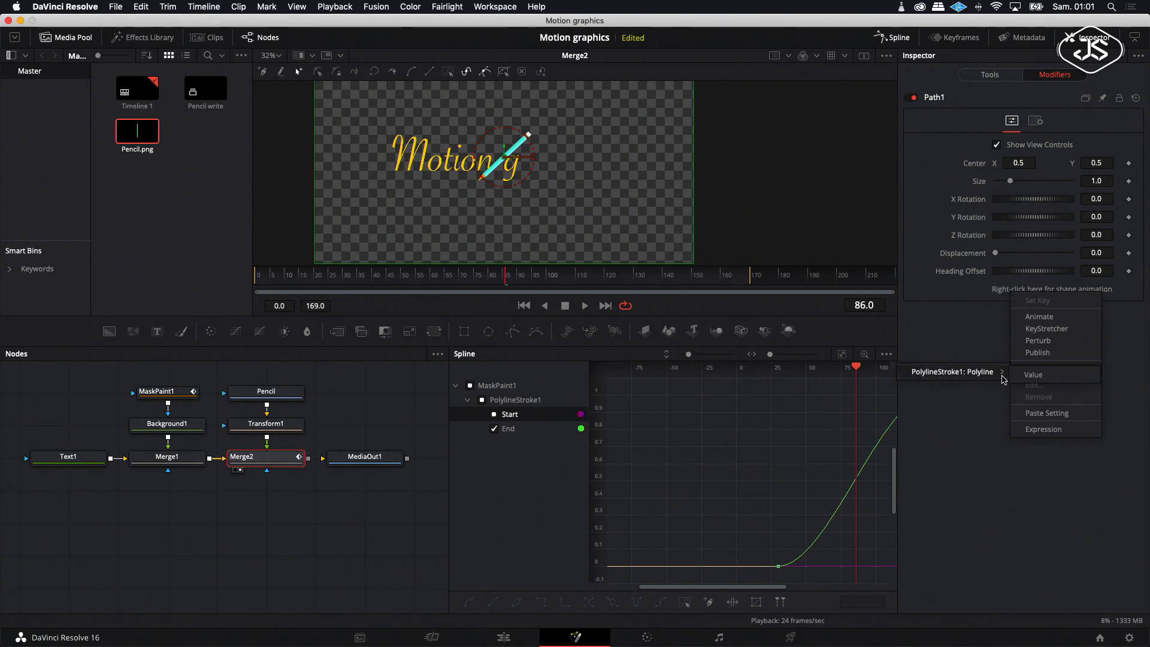
click(1035, 377)
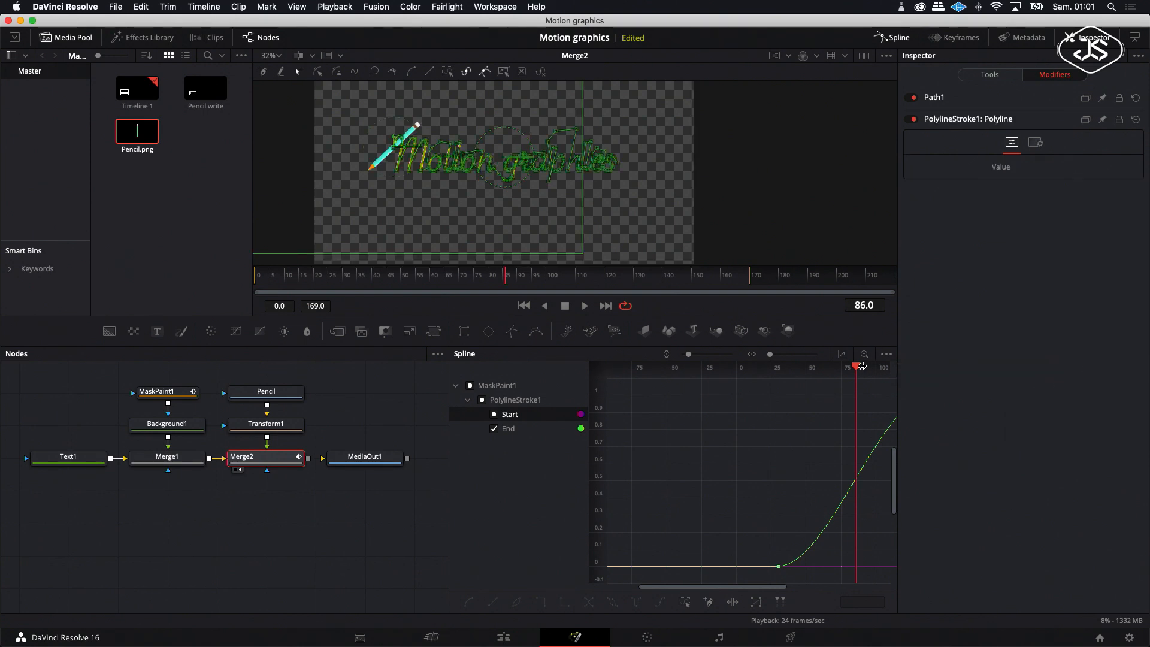
- At frame 40, offset the pencil in Transform1 to about X 0.566, Y 0.607 so its tip meets the start of the writing
drag(858, 371, 778, 376)
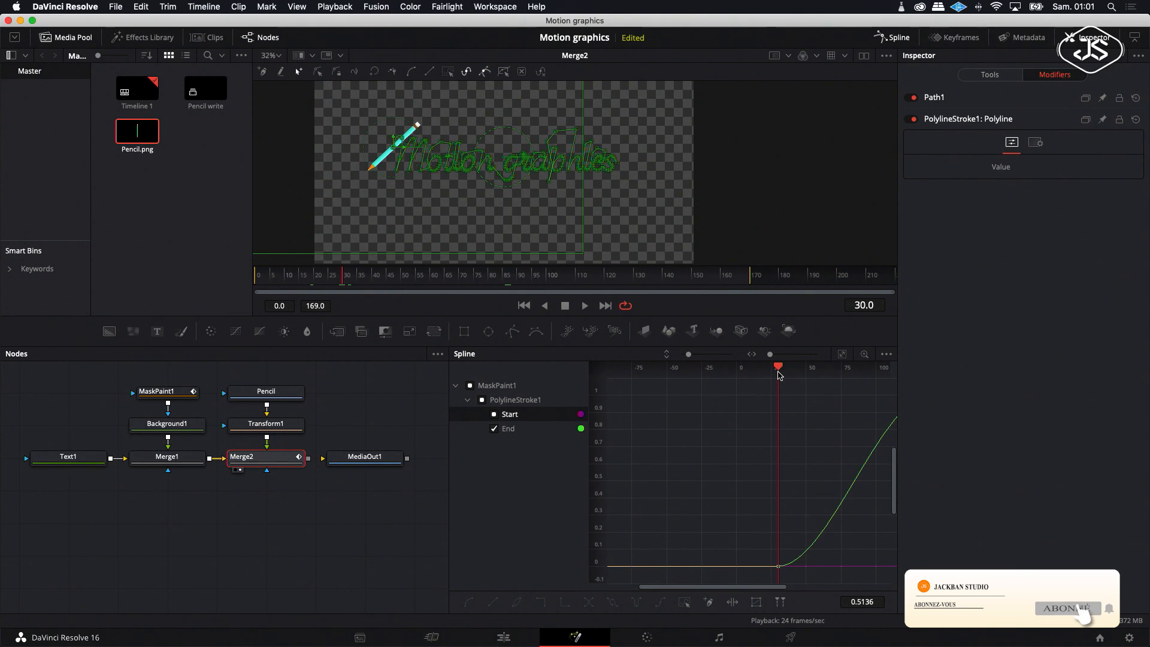
mouse_move(778, 375)
mouse_down()
mouse_move(804, 376)
mouse_move(792, 378)
mouse_up()
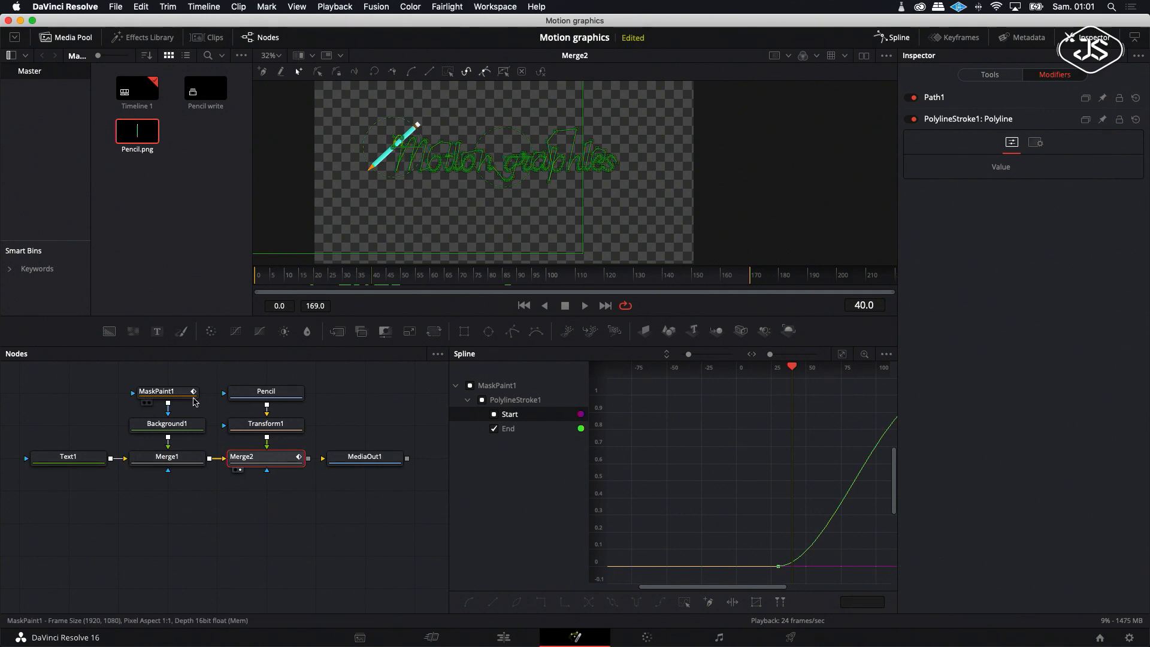
click(255, 423)
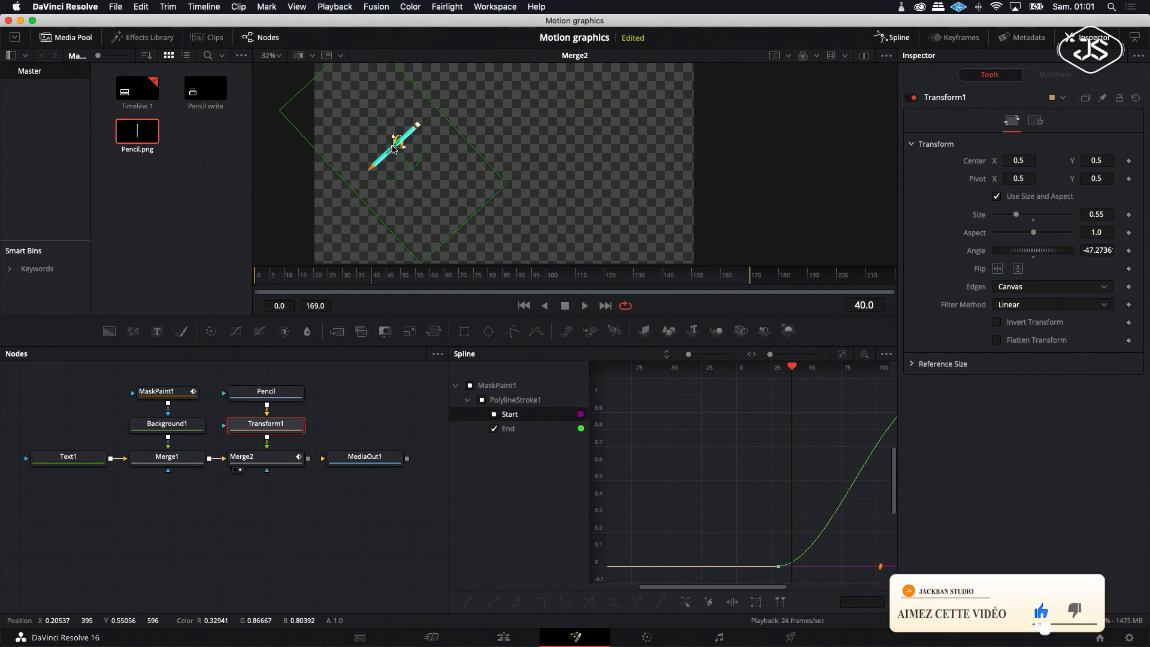
drag(394, 147, 419, 125)
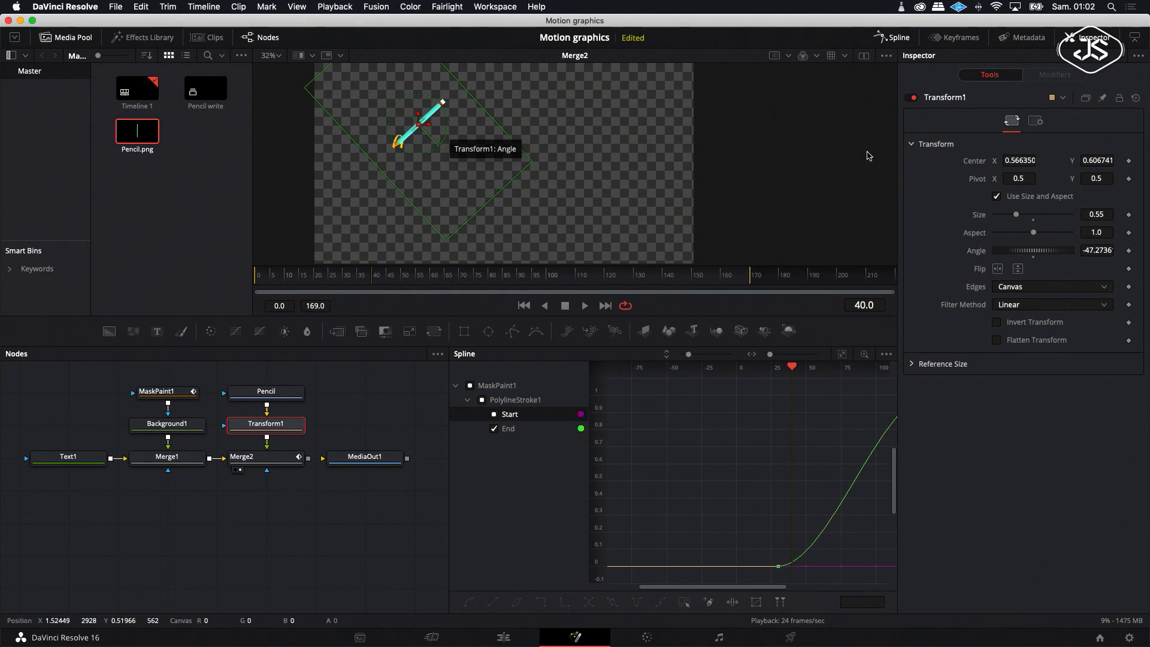
- Pin Merge2's Path1 modifier and expand MaskPaint1's PolylineStroke1 modifier alongside it
click(269, 460)
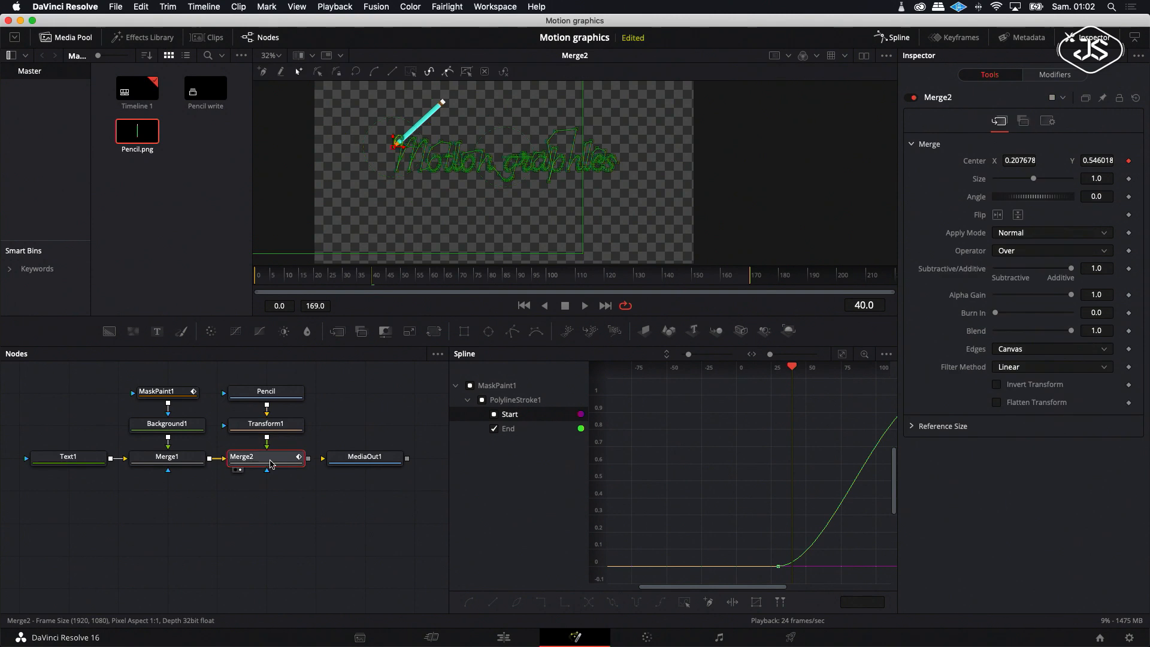
click(1053, 74)
click(933, 120)
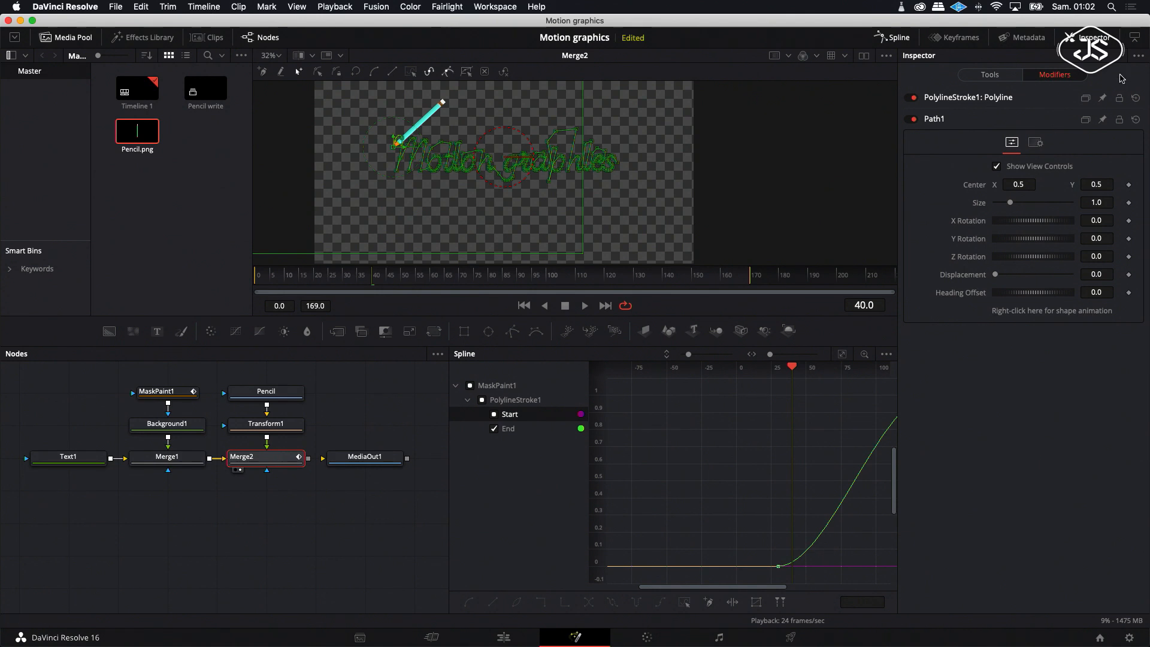
click(1103, 120)
click(159, 396)
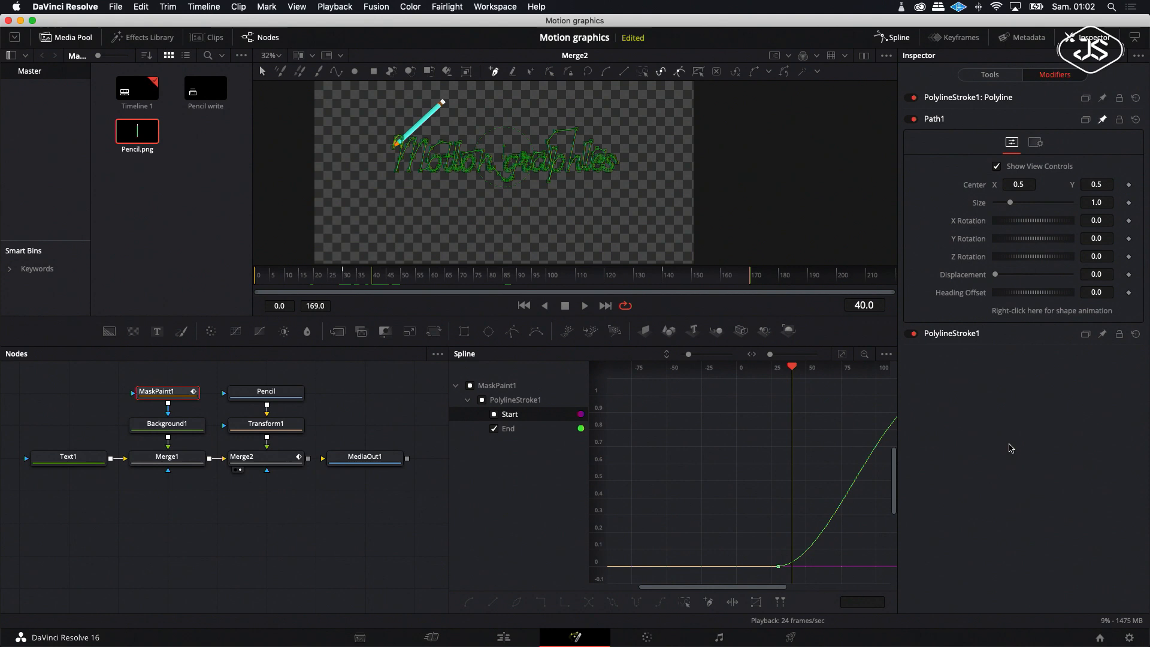
click(956, 335)
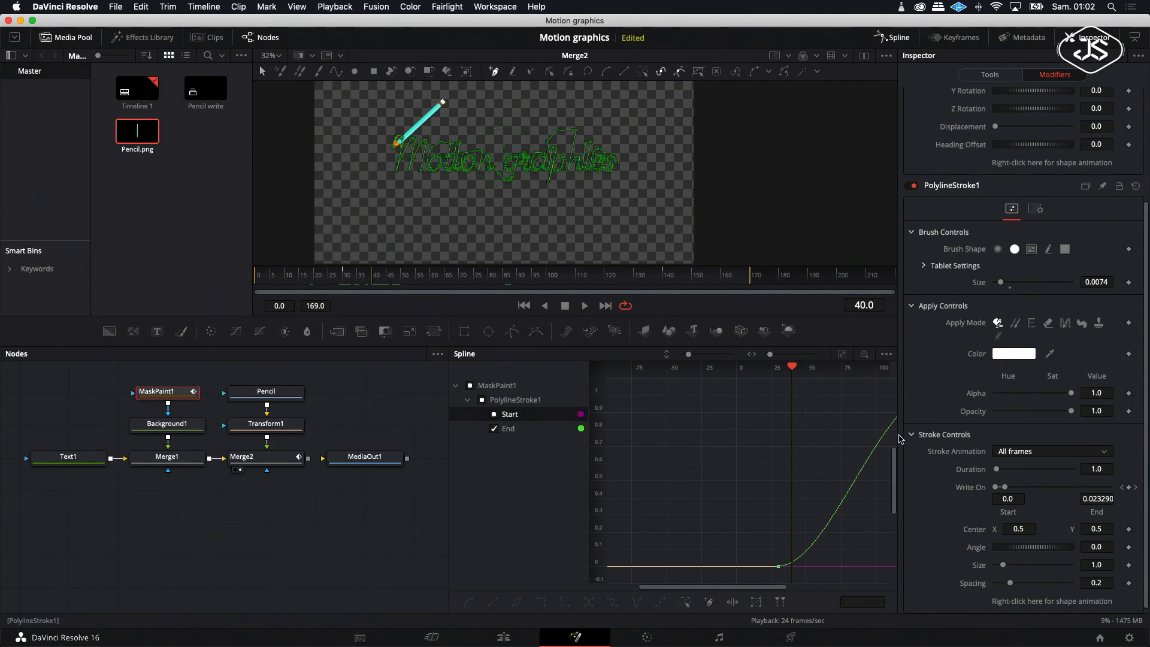
- At frame 30, add an expression to Path1's Displacement that links it to PolylineStroke1.WriteOnEnd
mouse_move(791, 366)
mouse_down()
mouse_move(769, 372)
mouse_move(778, 370)
mouse_up()
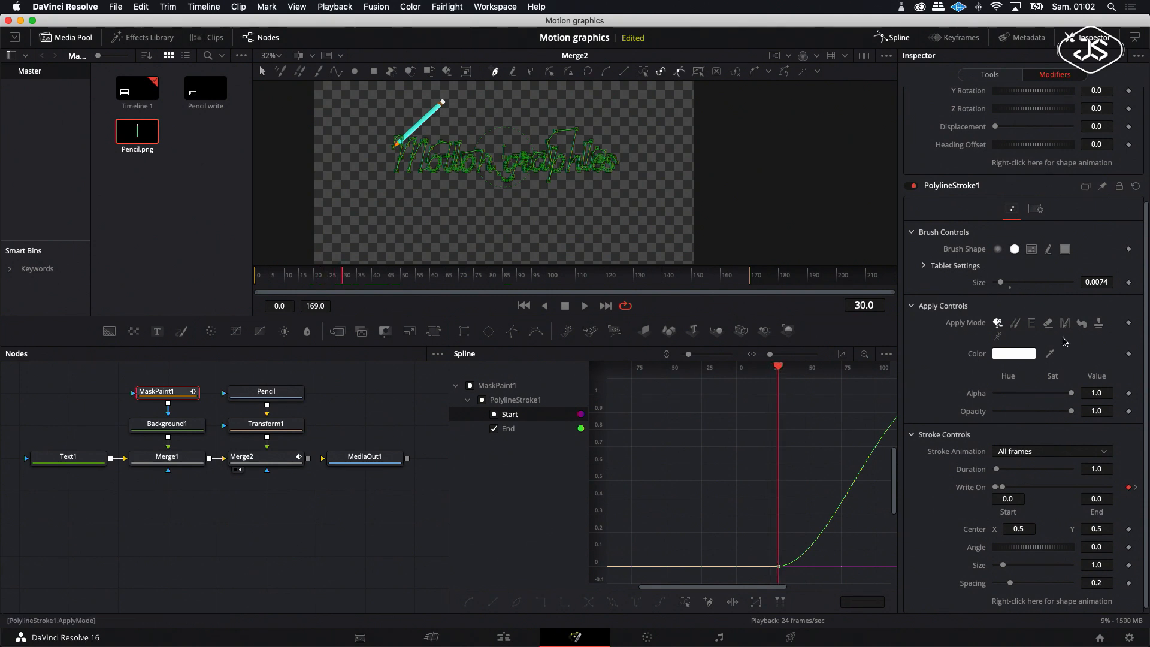
right_click(962, 129)
click(991, 269)
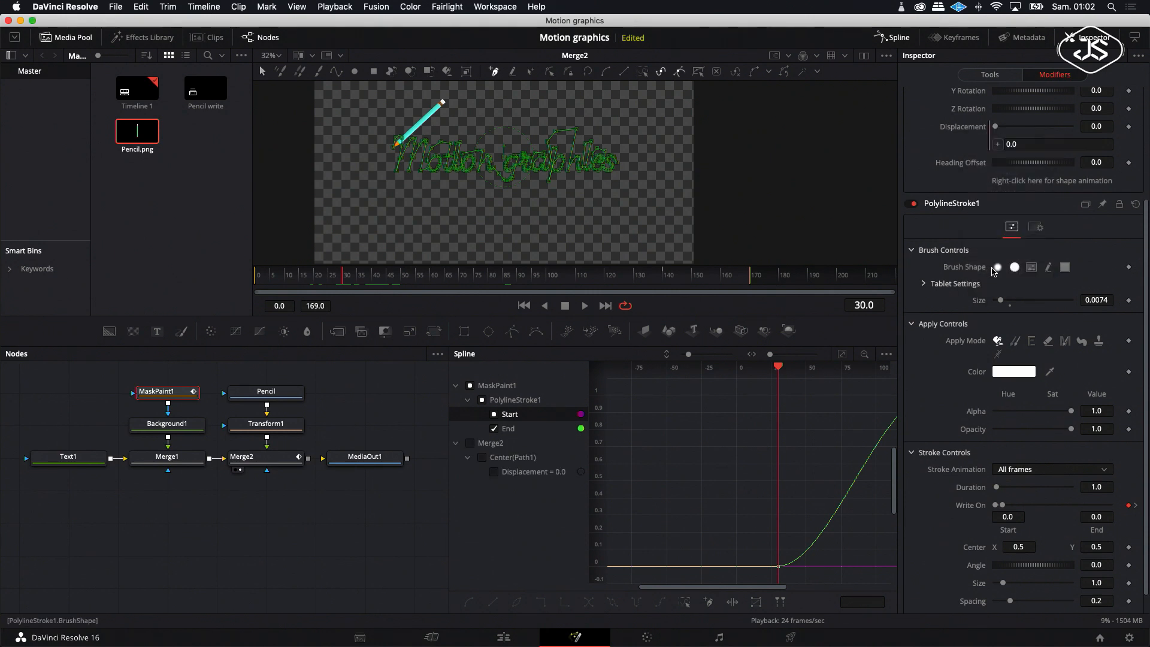
drag(997, 144, 972, 510)
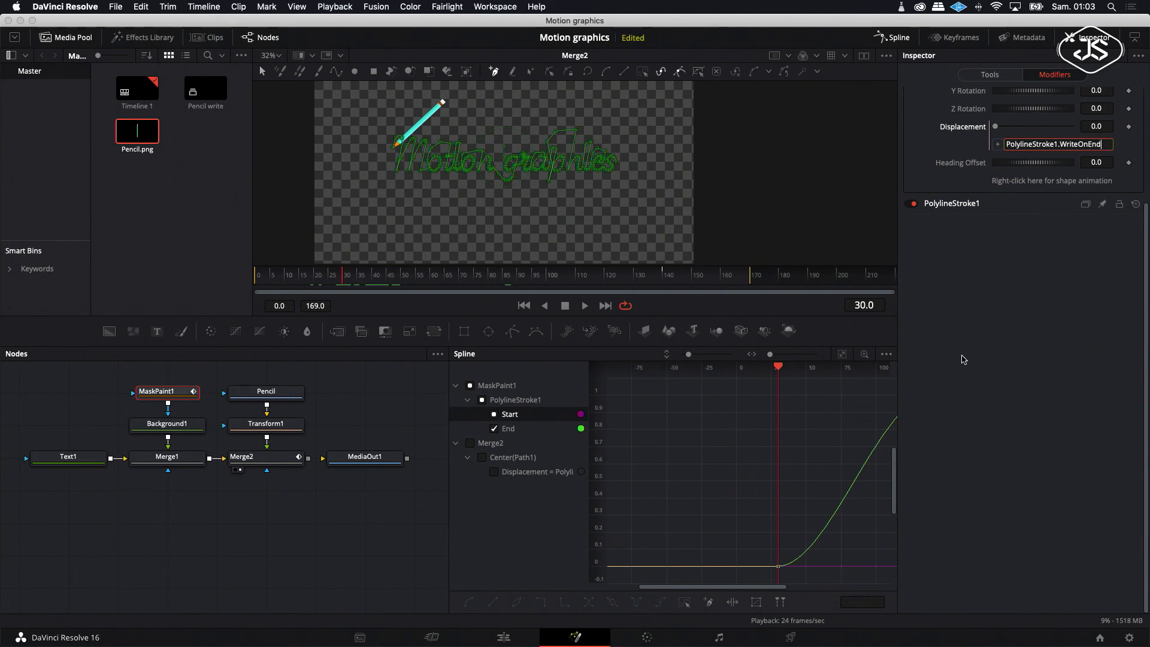
click(992, 360)
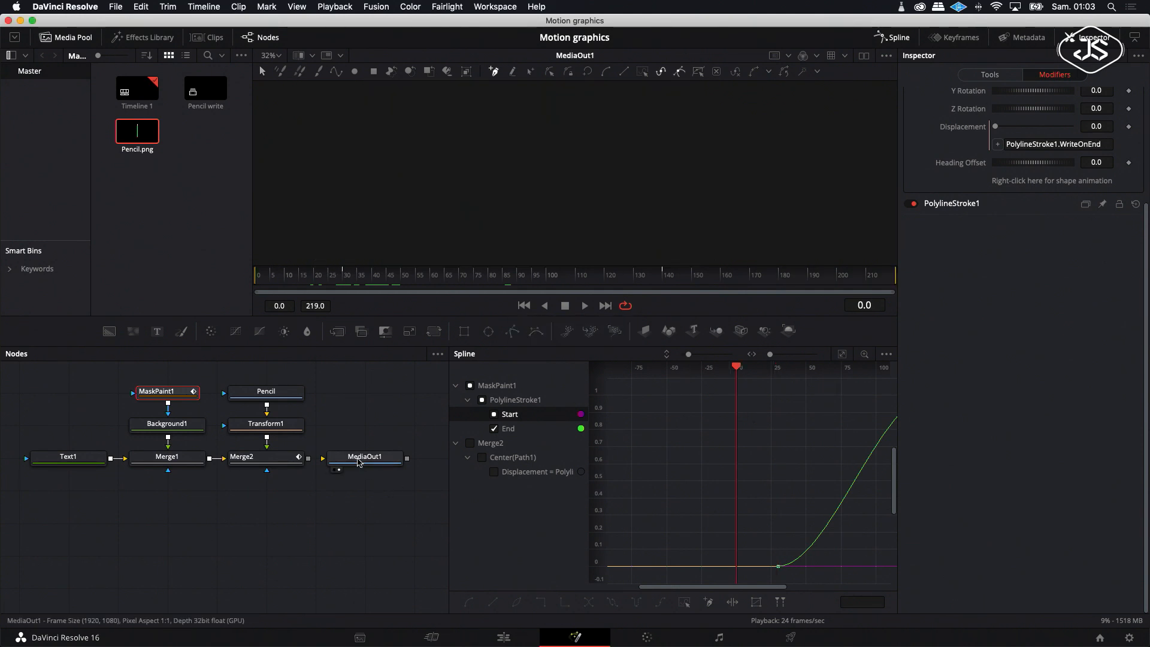
- Show Merge2 in the viewer and play the animation from the start to check that the pencil follows the writing
click(271, 464)
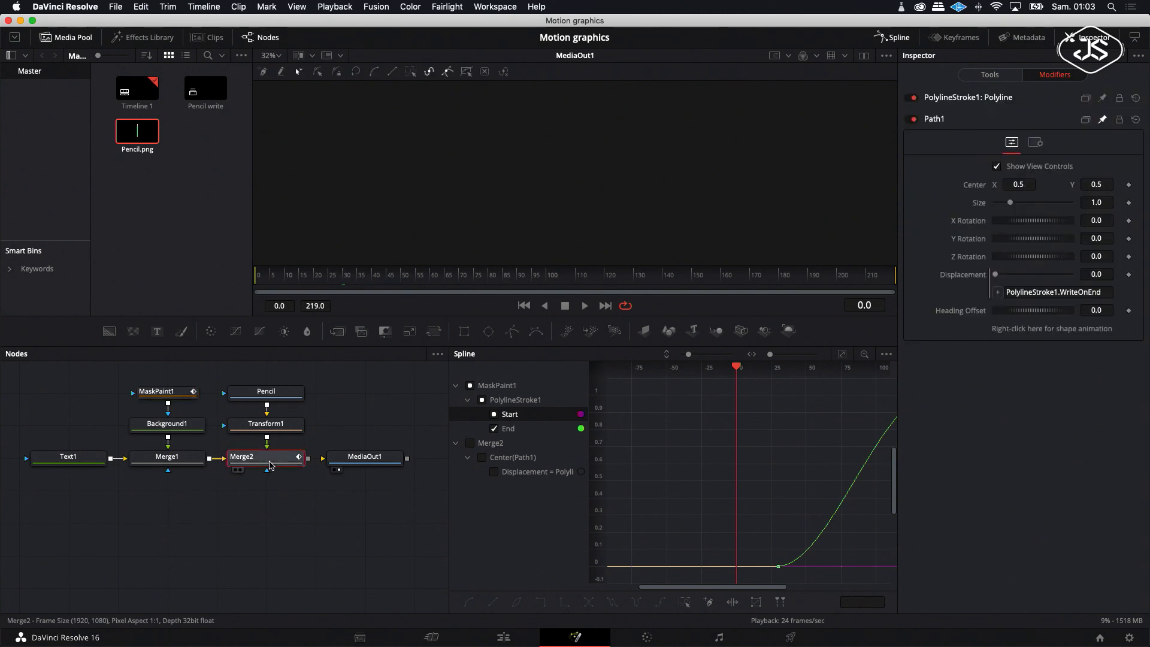
key(1)
click(584, 306)
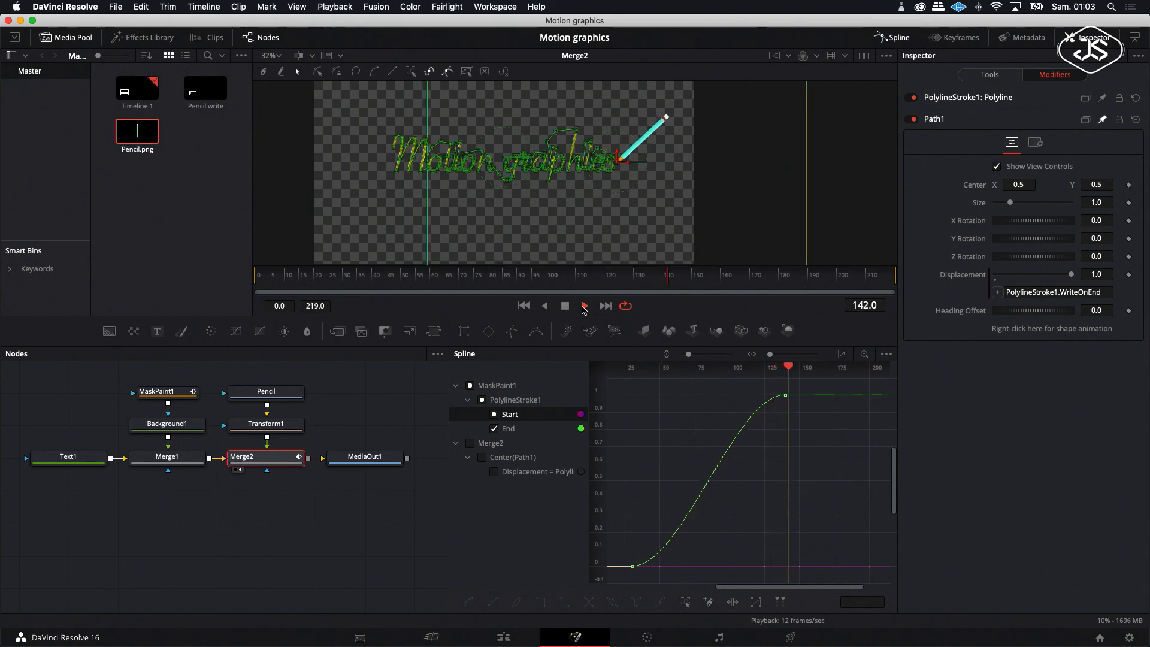
click(565, 305)
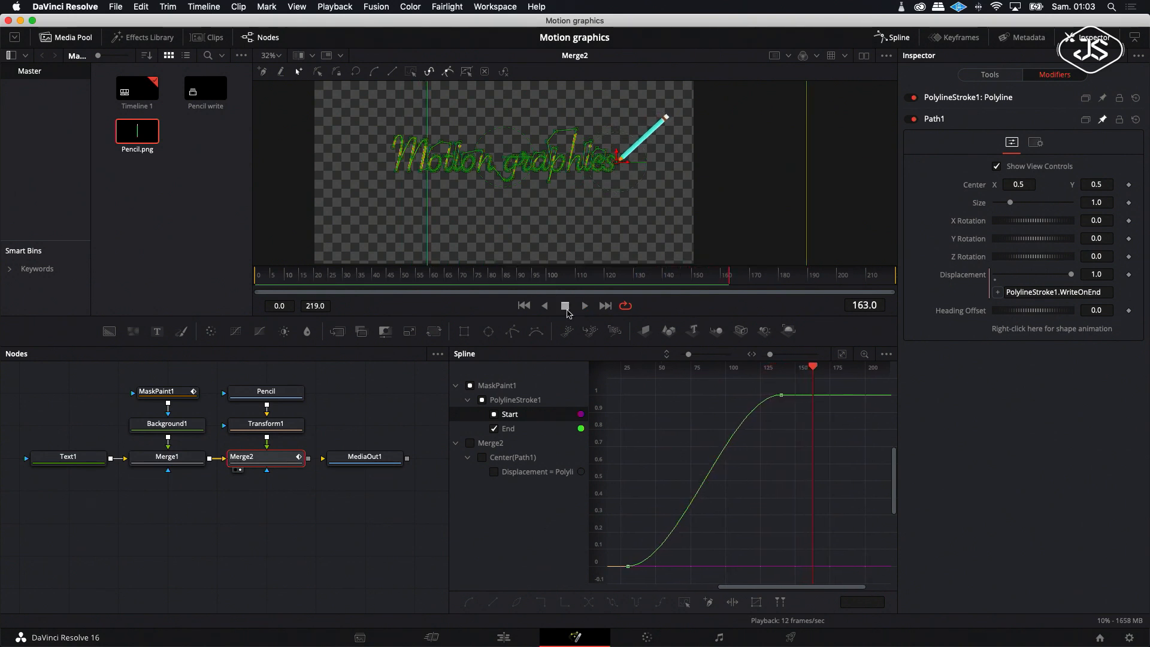
click(333, 506)
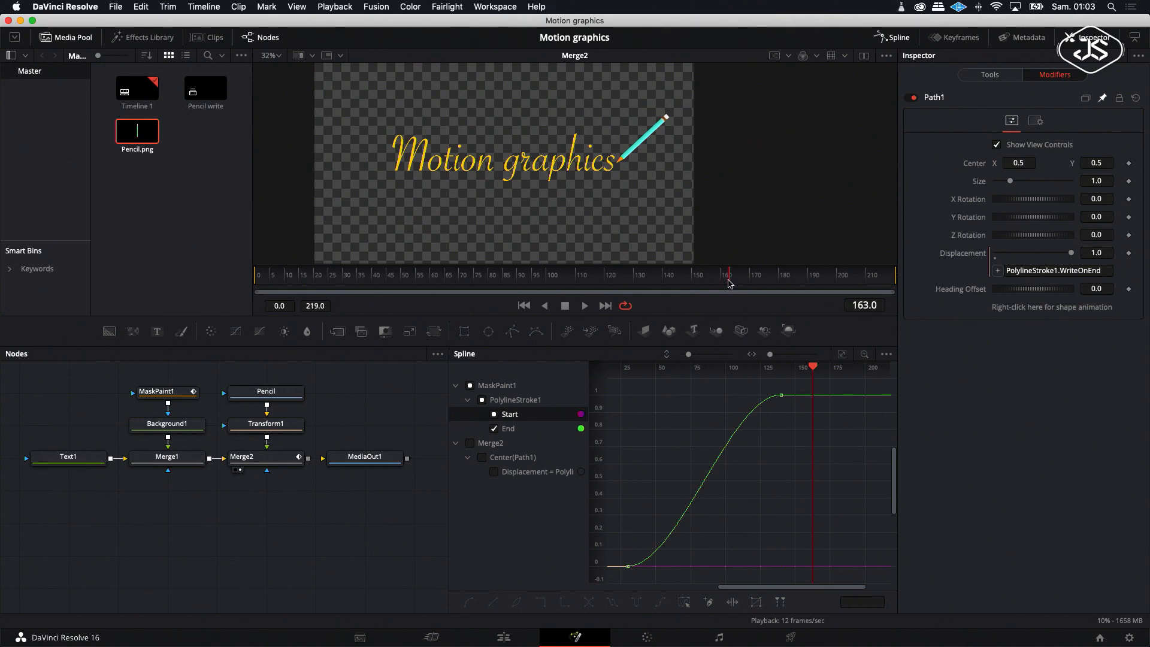
click(524, 305)
click(584, 305)
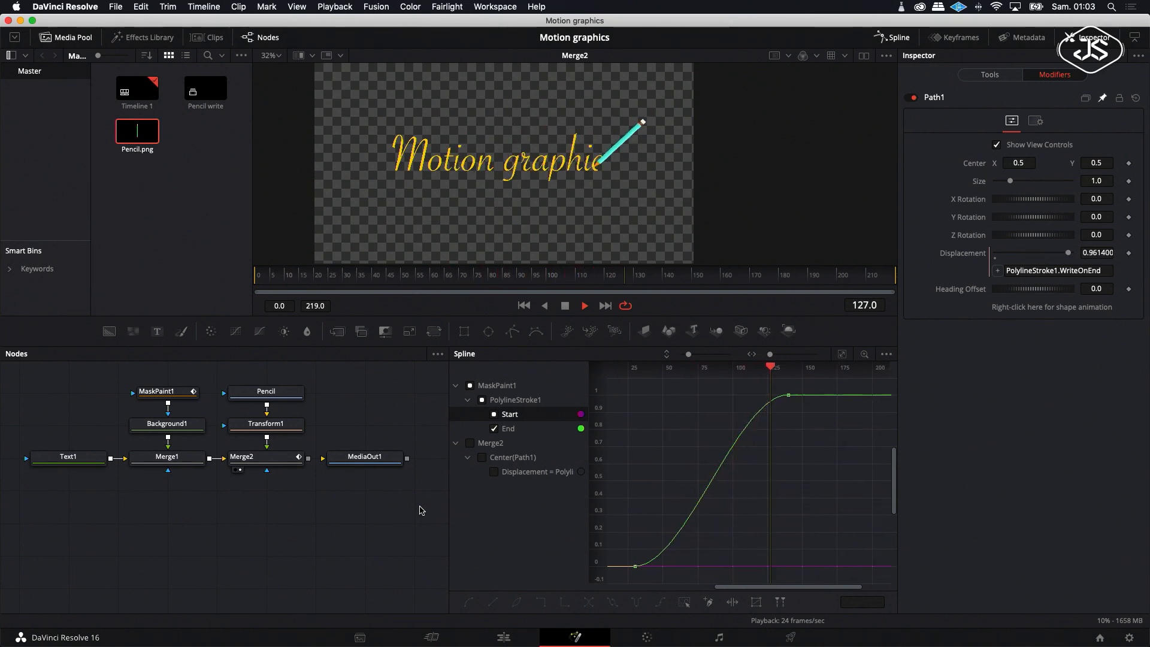
key(space)
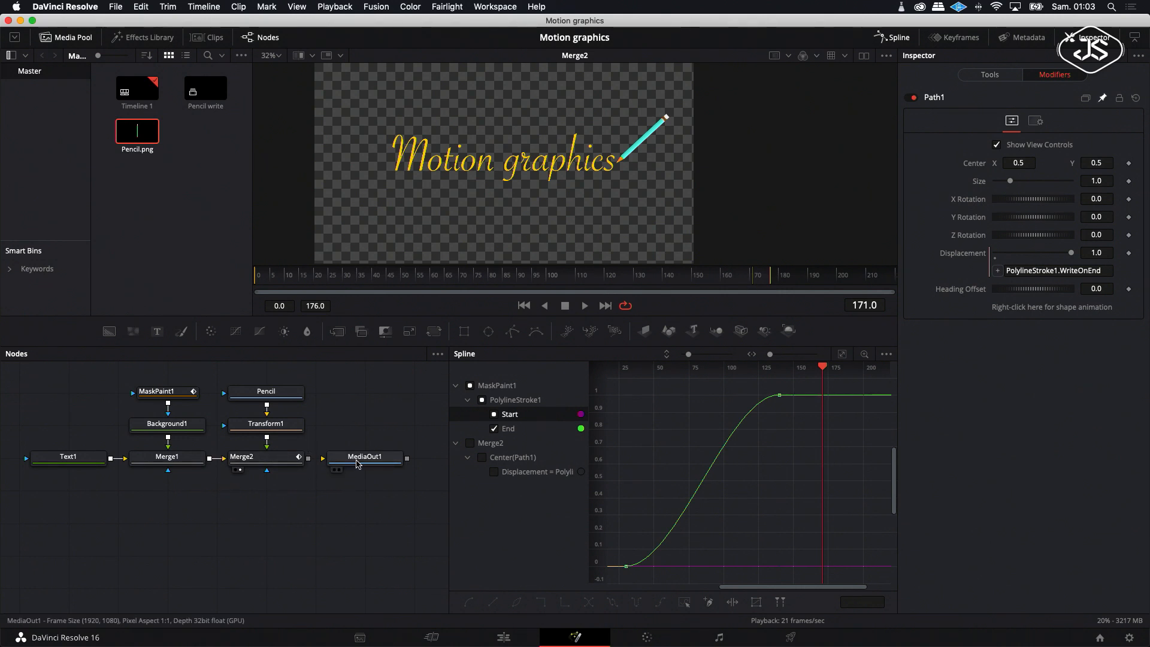
- Add a Background node, merge the Merge2 output over it ahead of MediaOut1, and view the new merge
drag(337, 464, 386, 464)
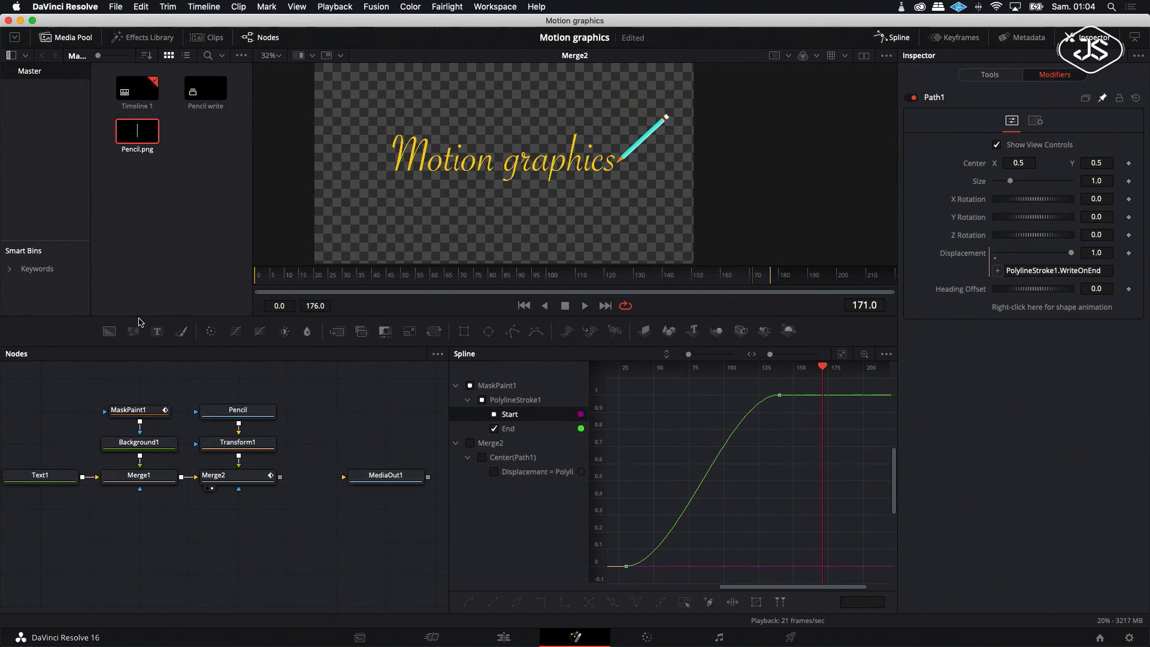
drag(109, 331, 330, 444)
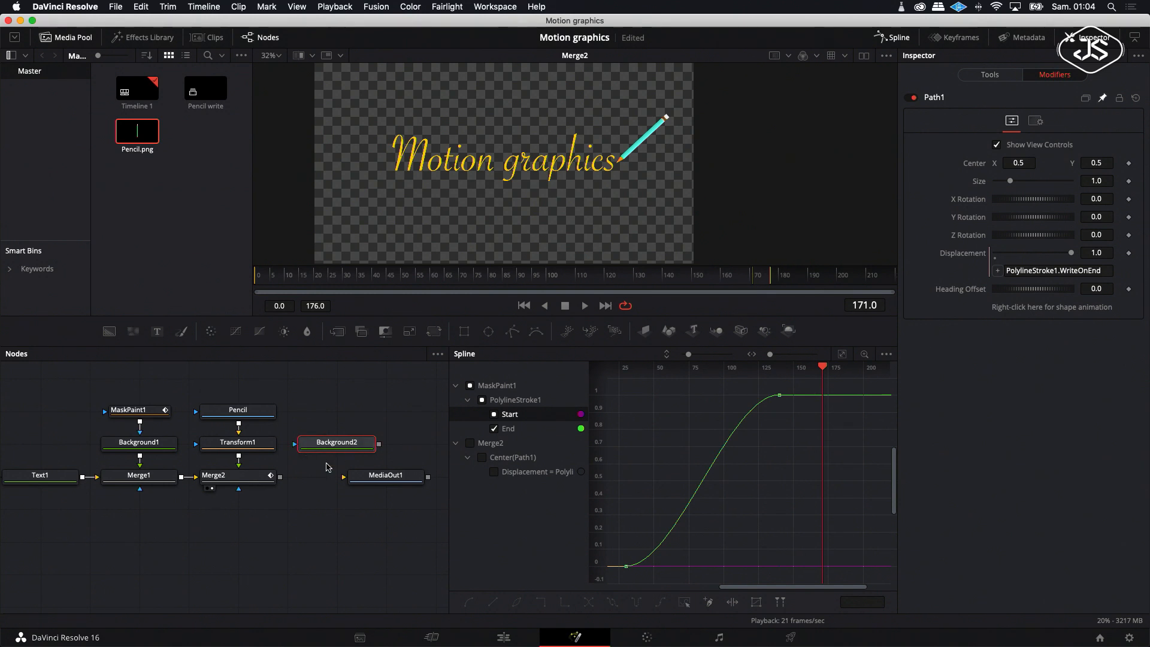
drag(279, 476, 344, 446)
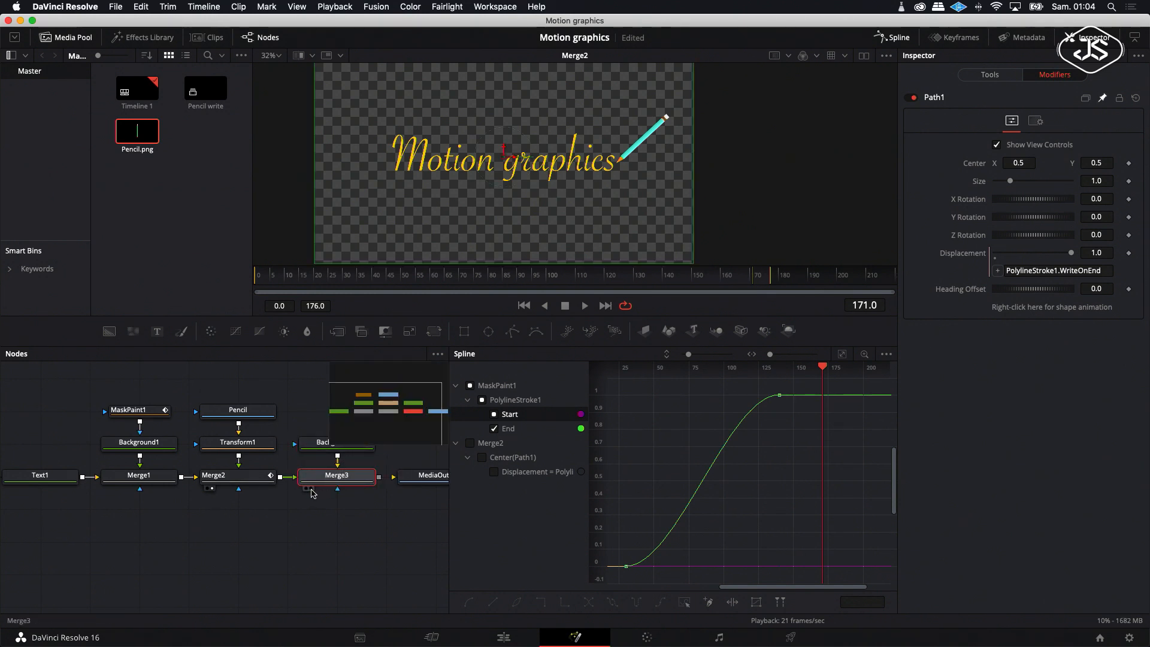
click(311, 489)
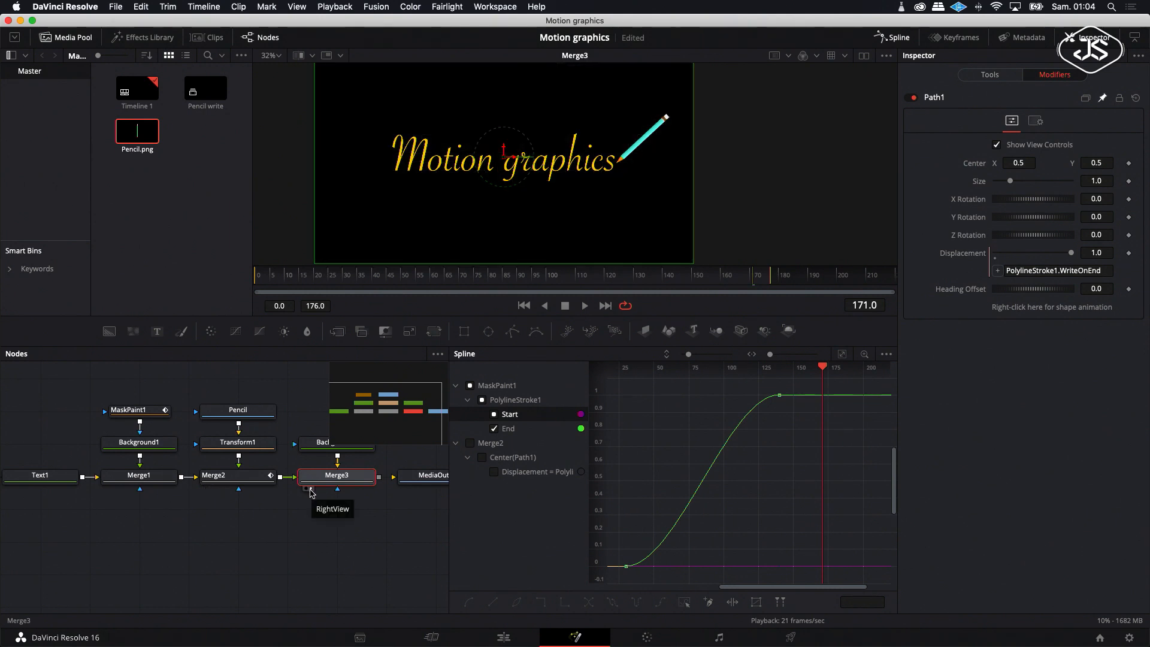
scroll(310, 493, up, 1)
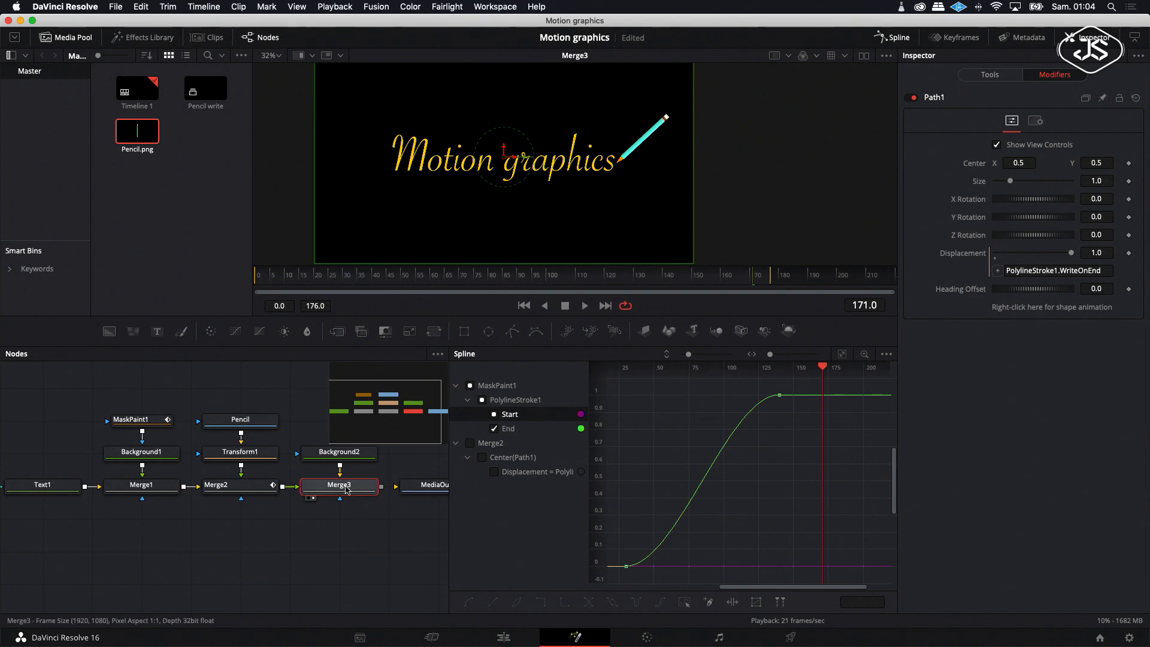
- Set Background2's solid color to a vivid pink-red with about hue 0.944, saturation 0.988 and value 0.961
click(360, 457)
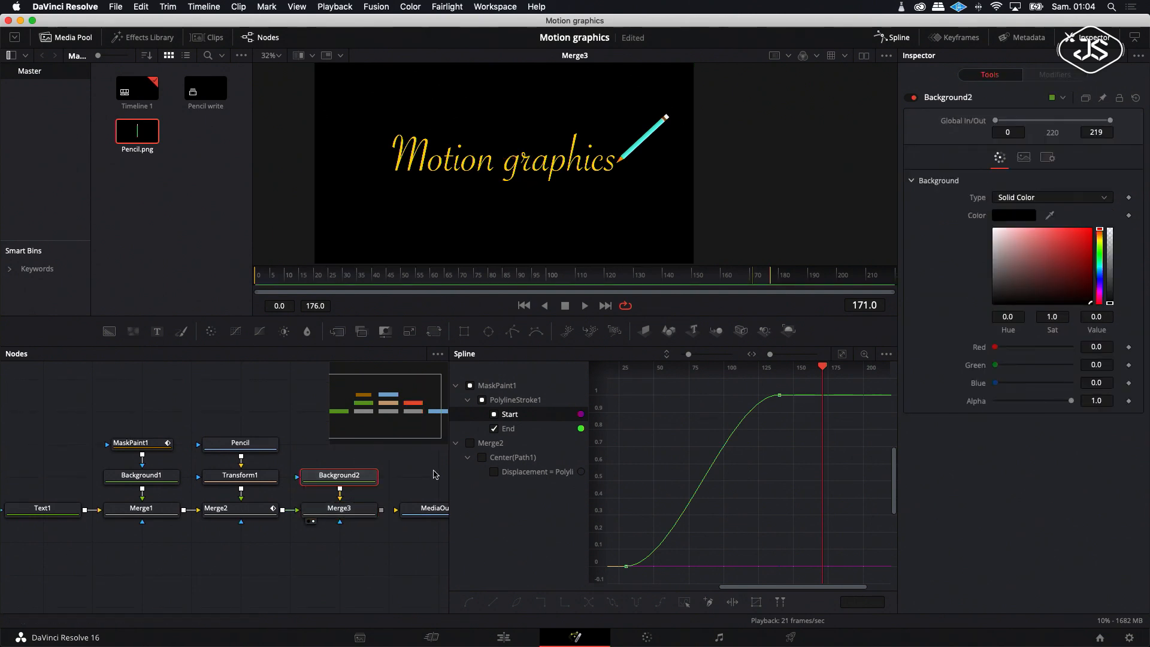
click(1091, 231)
drag(1100, 233, 1099, 301)
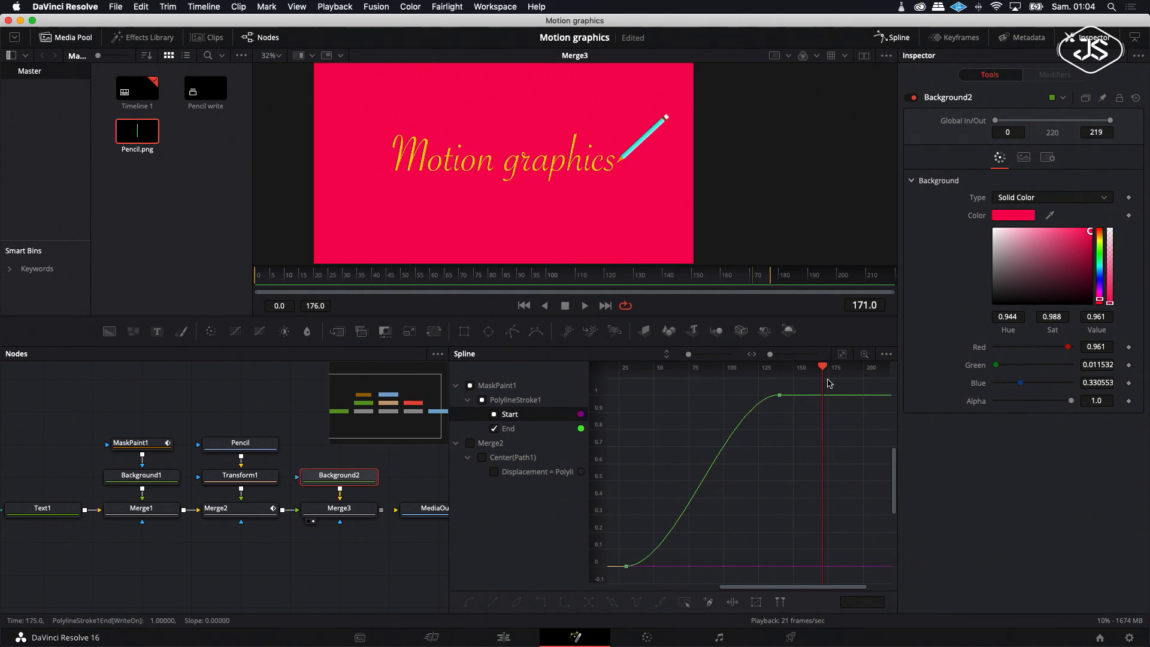
- At frame 30, keyframe Transform1's Center, with the mask stroke's End curve deactivated in the spline editor
drag(822, 368, 625, 379)
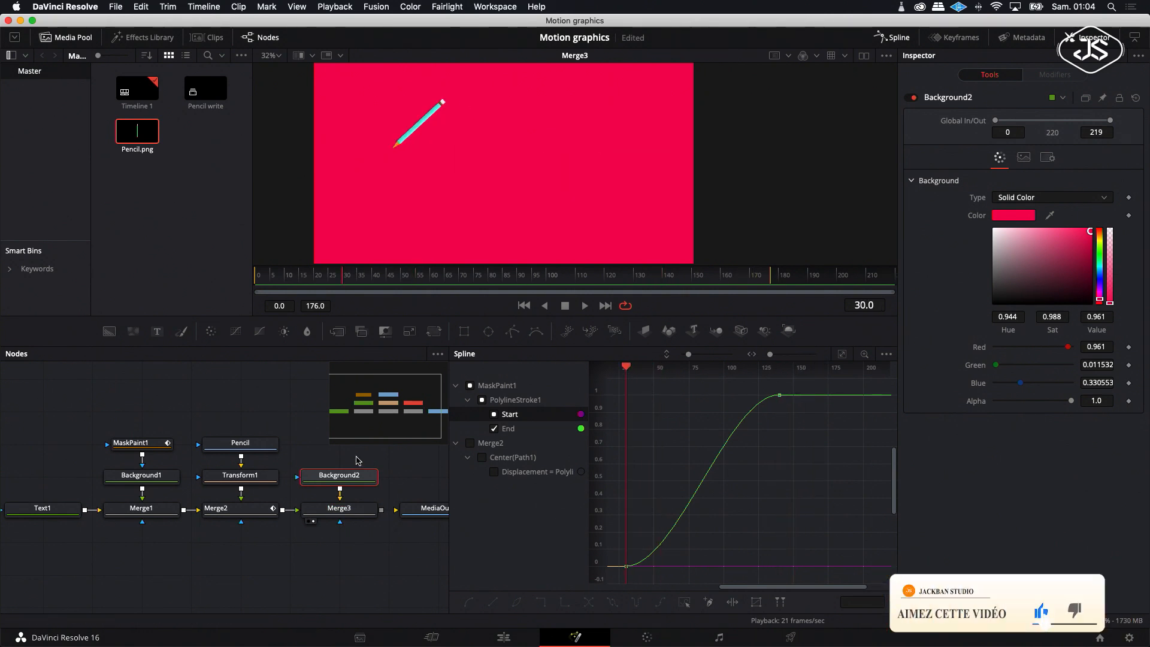
click(249, 480)
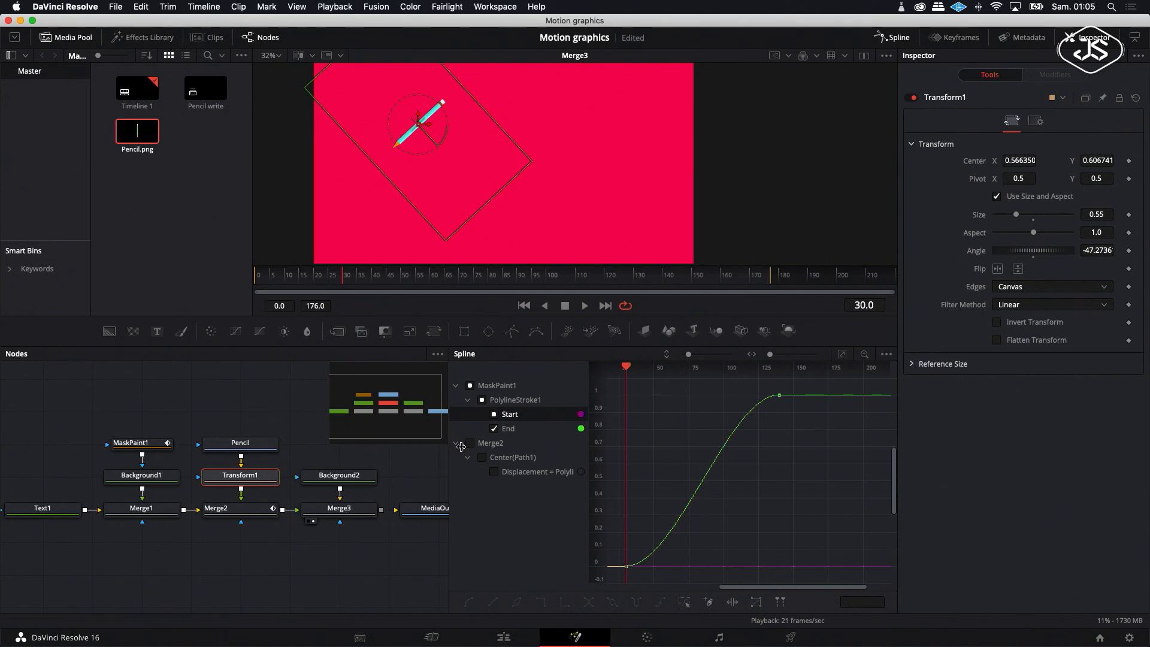
click(494, 428)
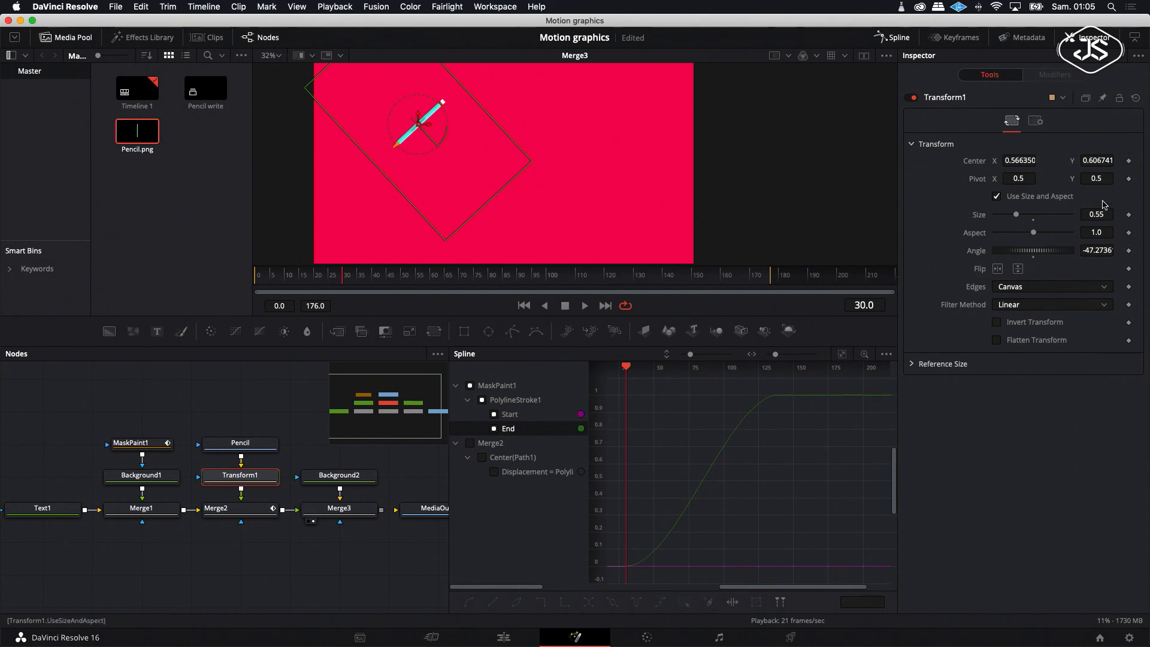
click(1128, 161)
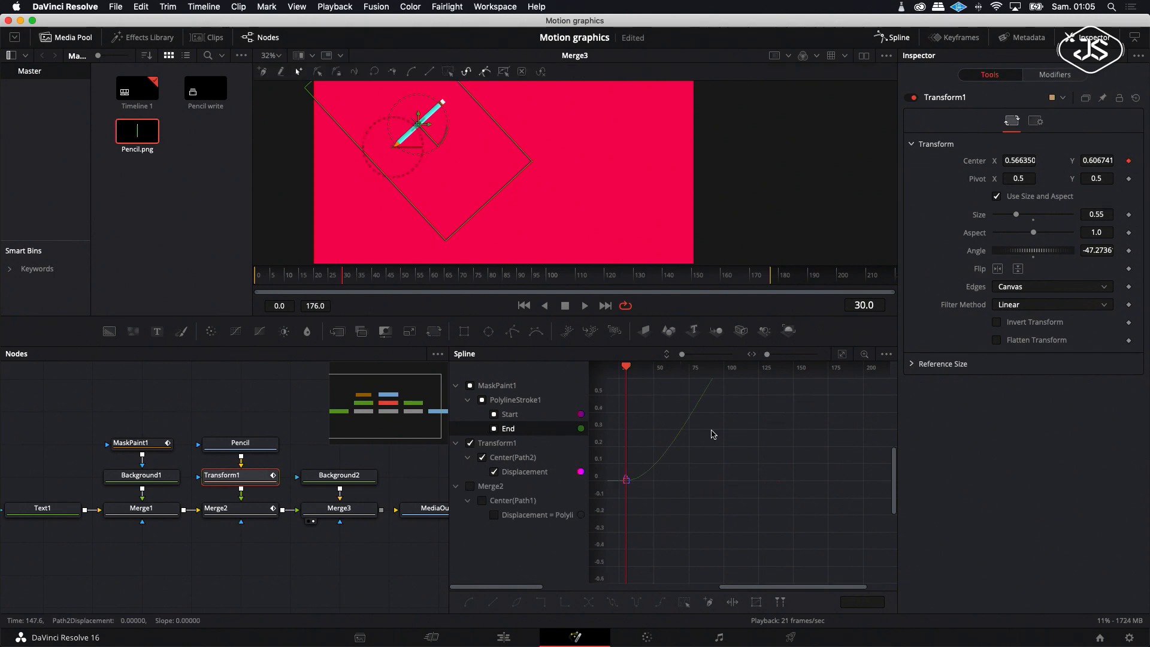
- At frame 0, move the pencil horizontally out past the frame's right edge to about Center X 1.457
click(524, 306)
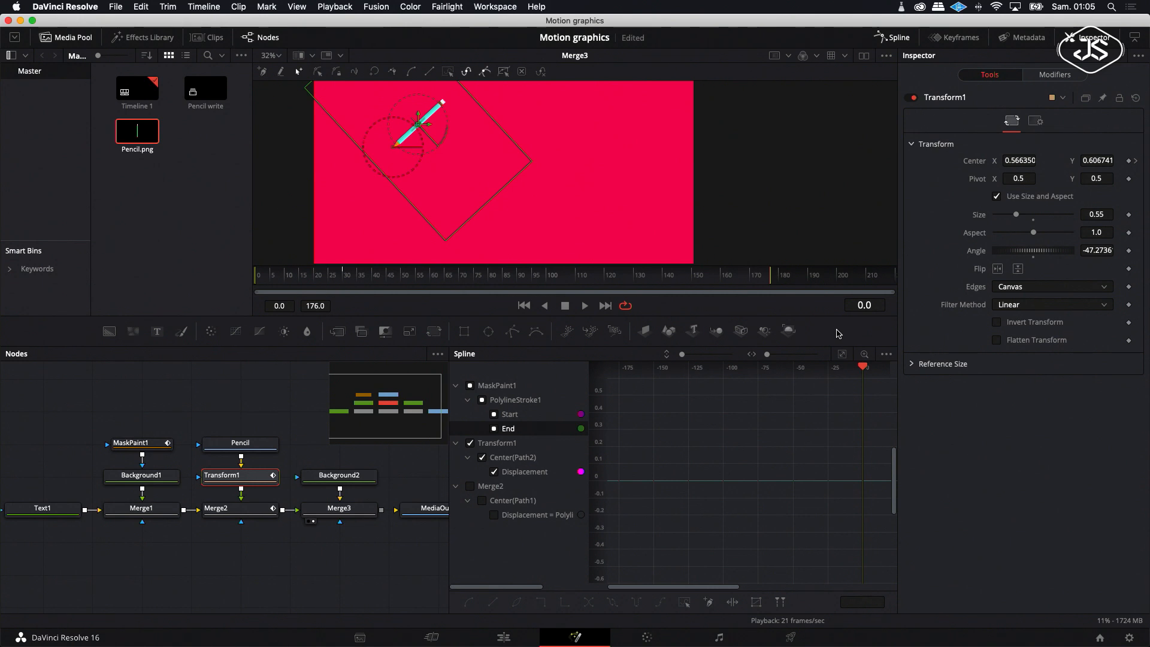
scroll(840, 403, right, 4)
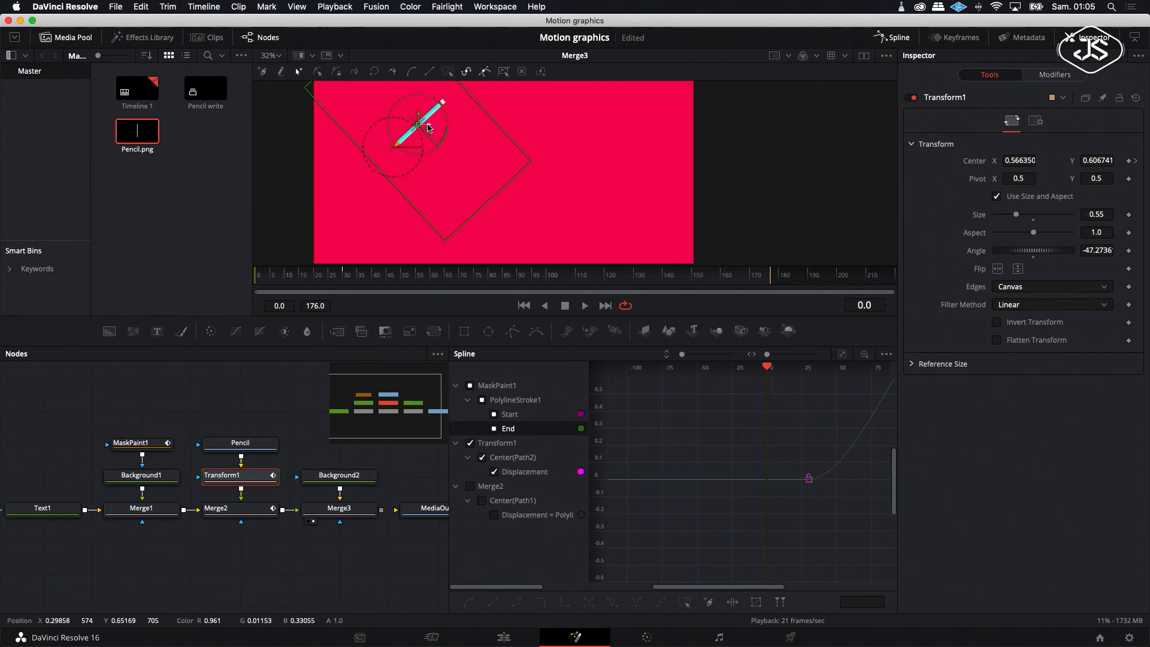
mouse_move(429, 127)
mouse_down()
mouse_move(782, 139)
mouse_move(768, 139)
mouse_up()
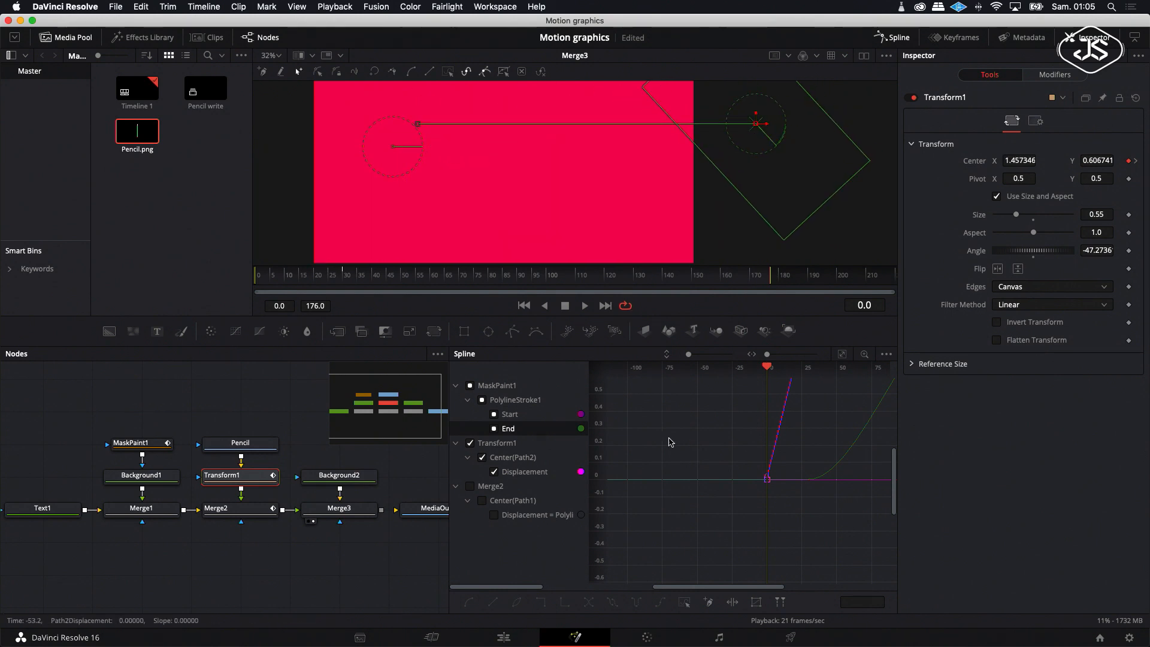
- Fit the spline view and smooth Transform1's Displacement keyframes at frames 0 and 30
click(841, 354)
drag(880, 386, 635, 572)
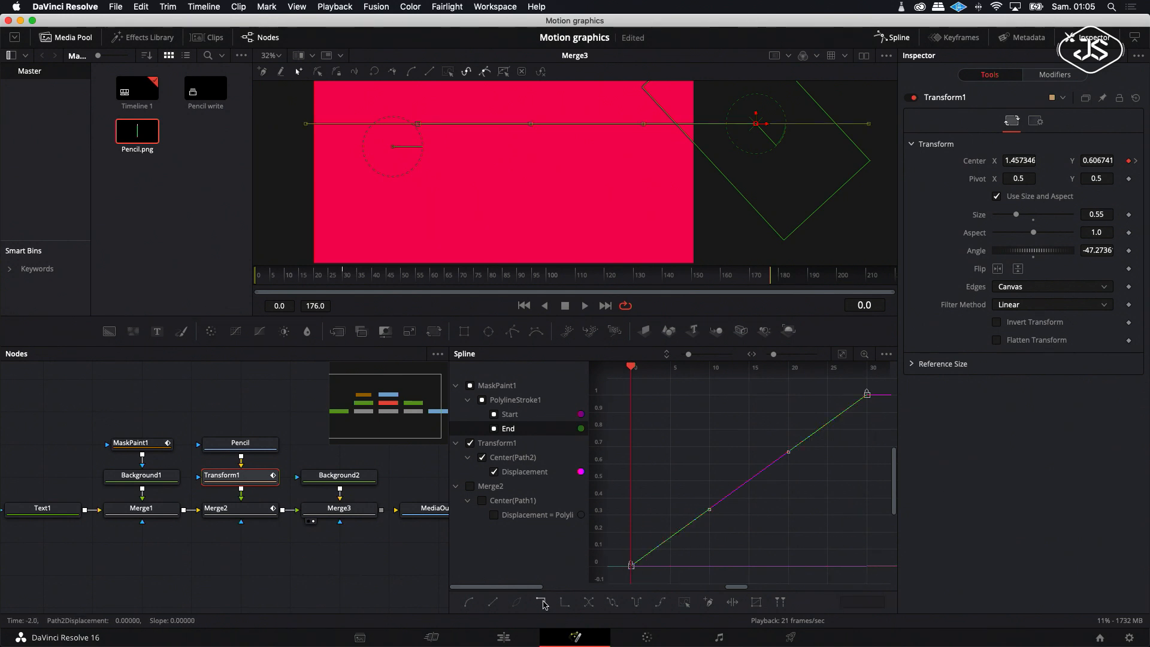
click(470, 601)
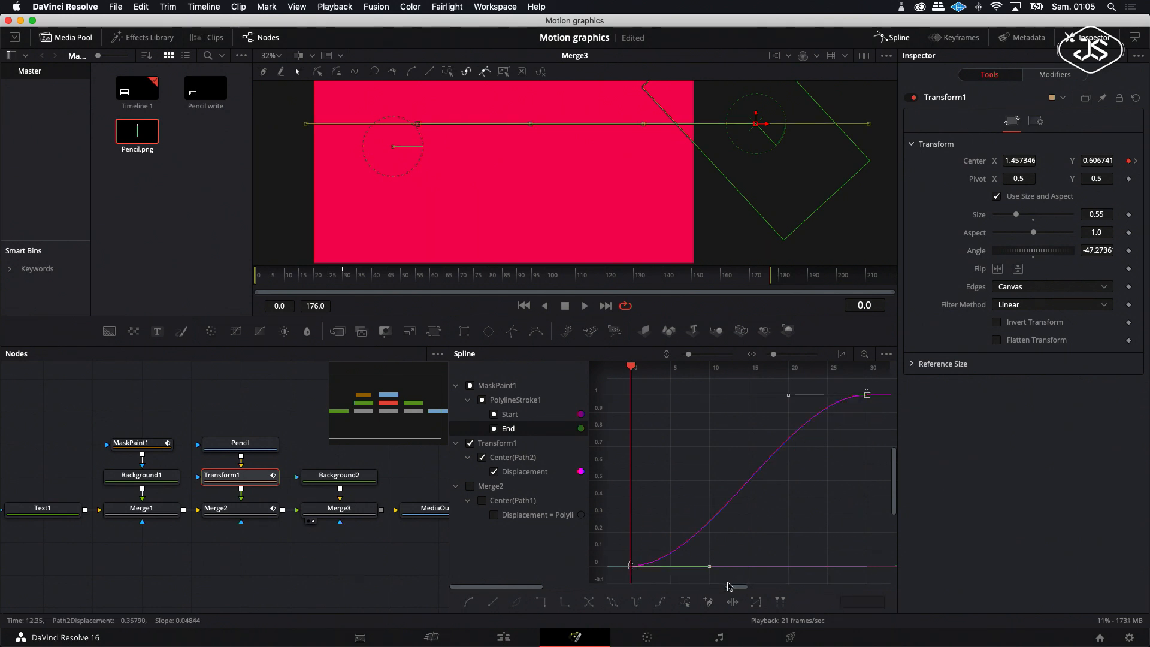
- At frame 140, where the writing ends, add a keyframe to Transform1's Center
drag(733, 588, 811, 590)
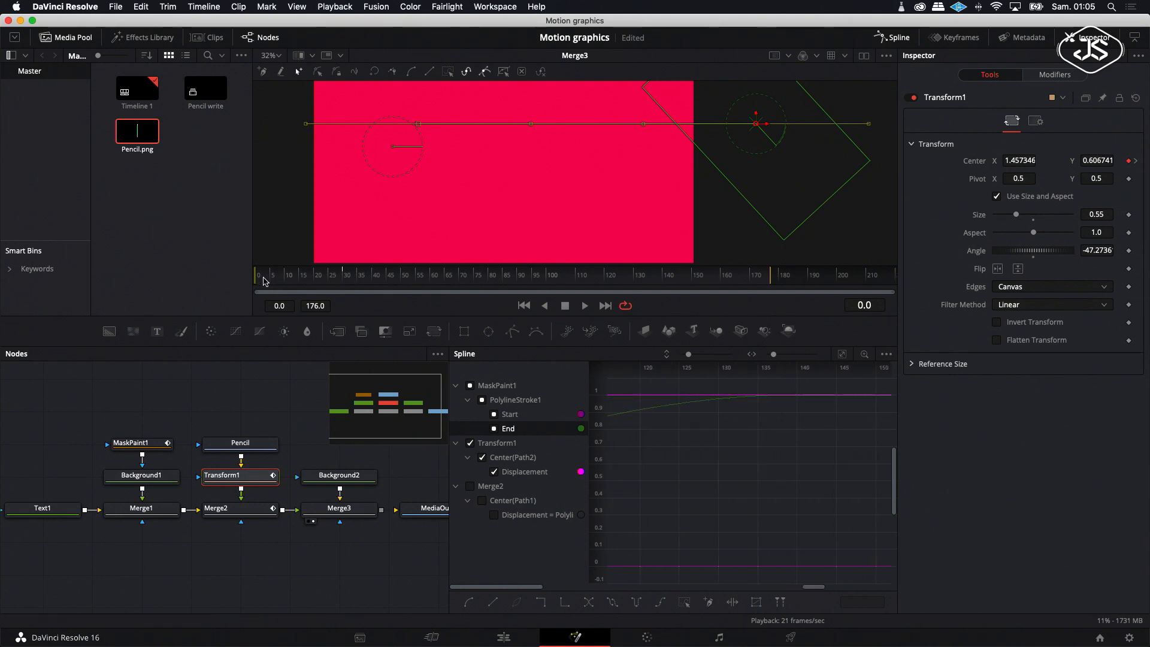
drag(400, 277, 664, 275)
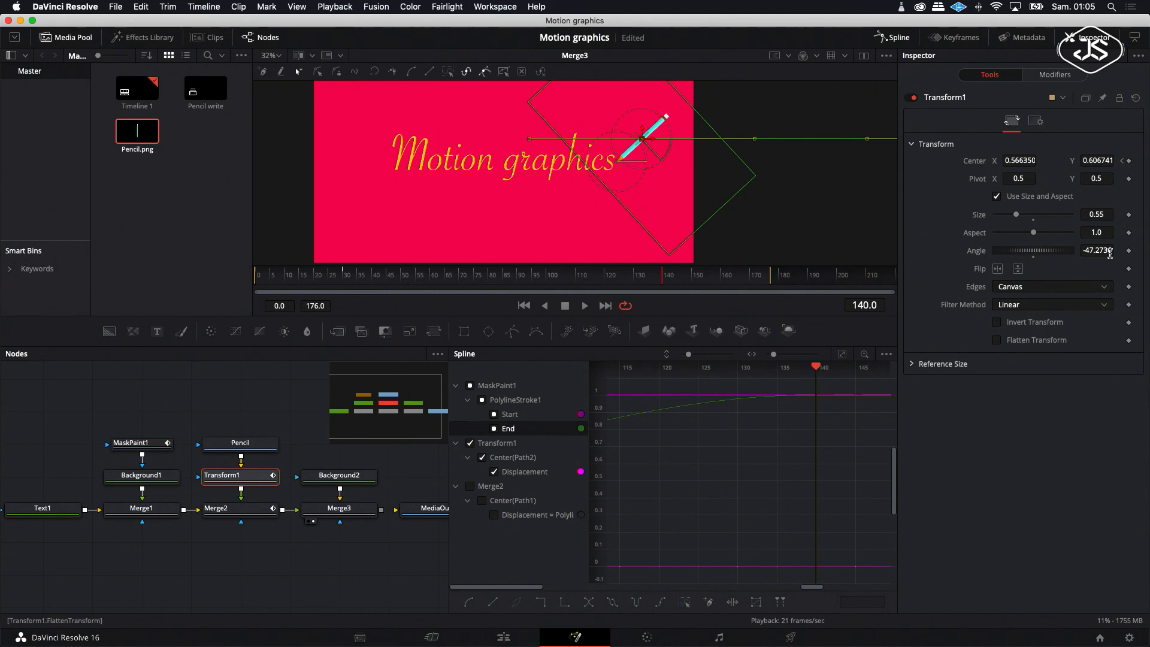
click(1129, 162)
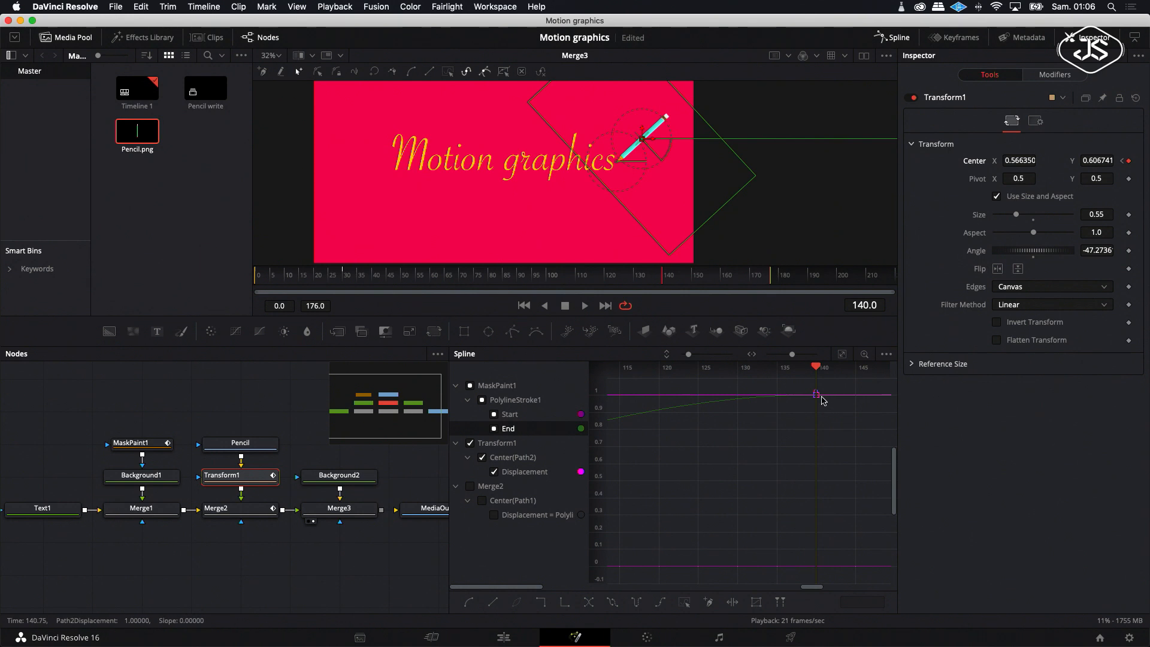
- At frame 165, move the pencil out above the frame's upper right corner to about Center X 0.791, Y 1.143
scroll(843, 415, right, 5)
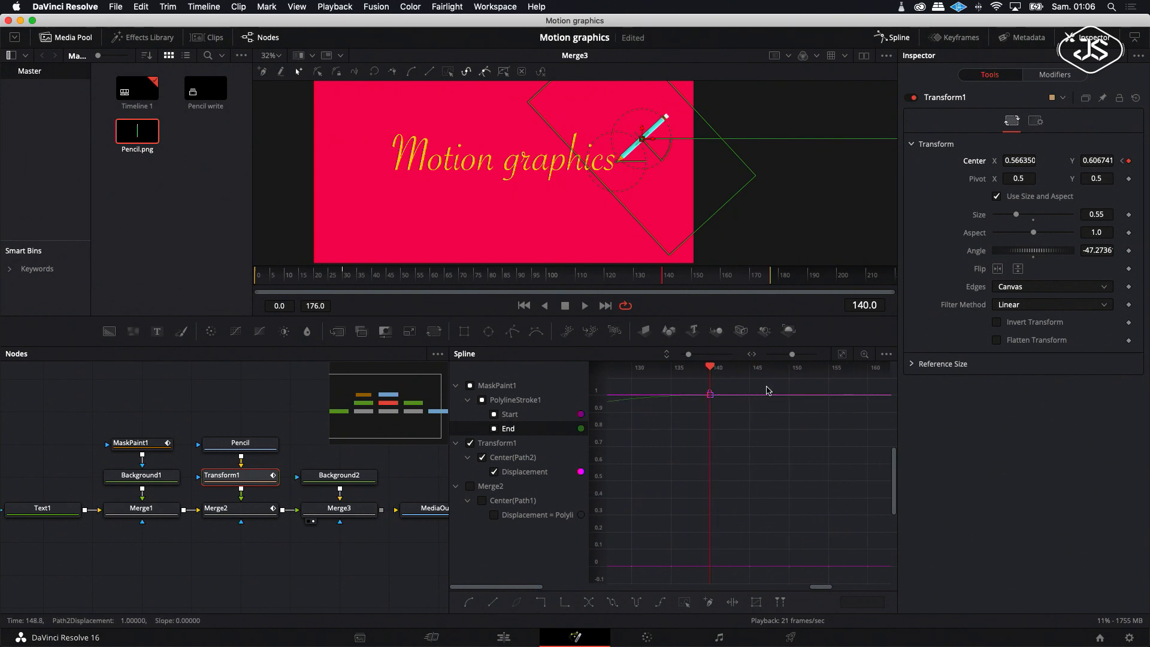
drag(796, 379, 852, 384)
scroll(850, 383, right, 3)
drag(785, 371, 839, 367)
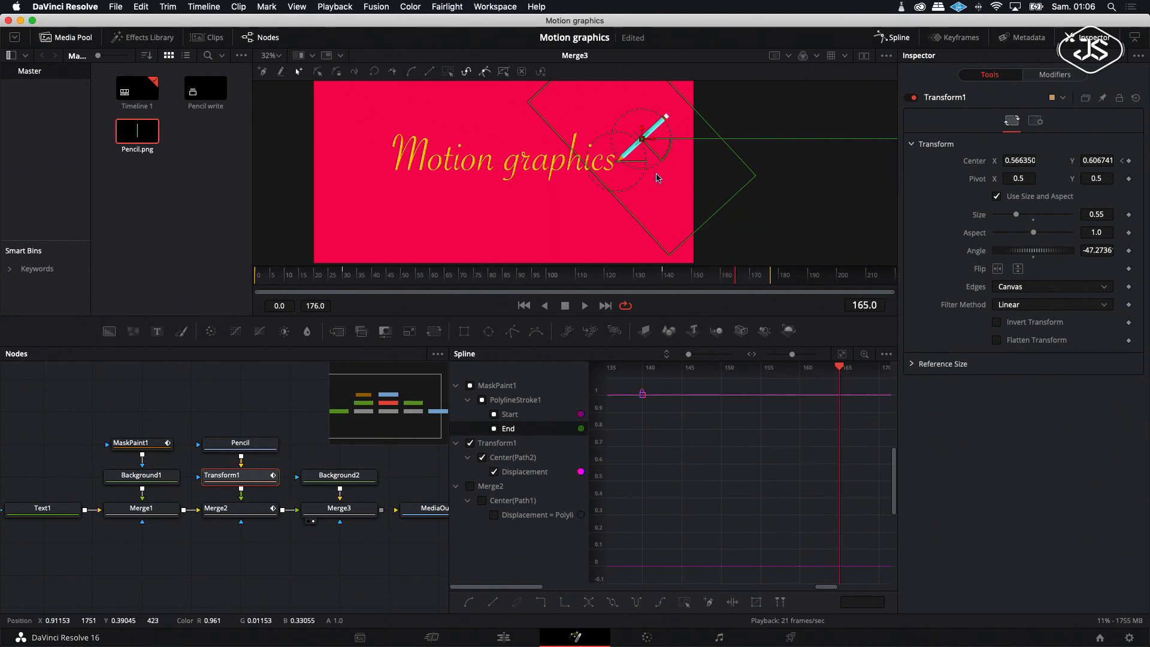
scroll(655, 168, up, 2)
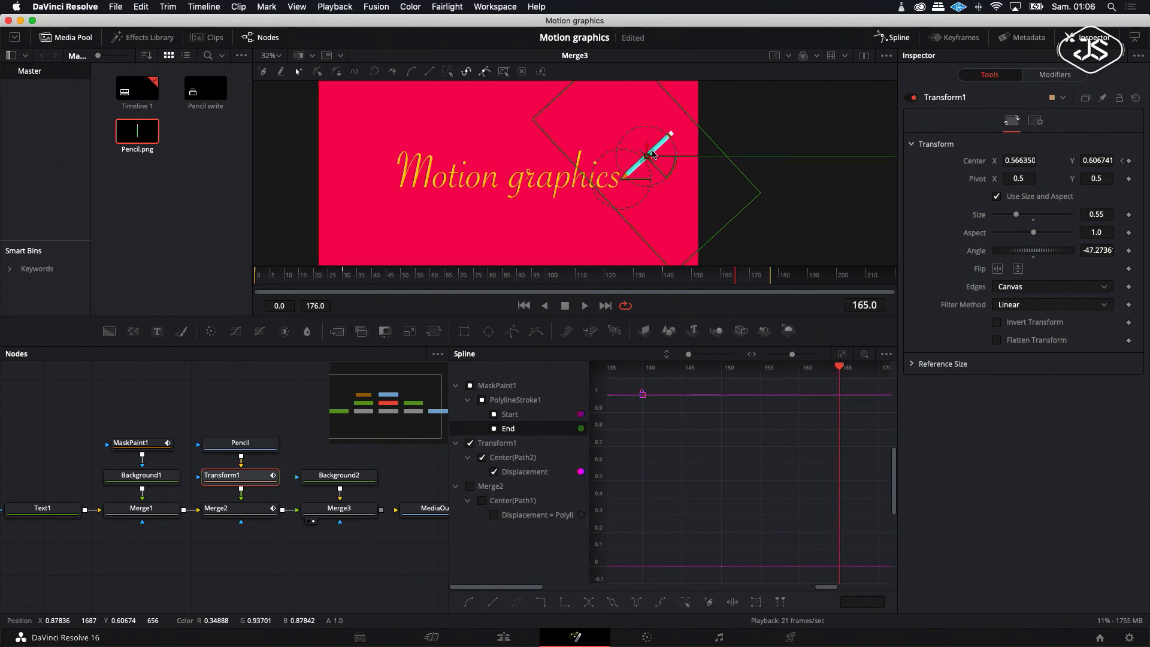
drag(652, 155, 696, 89)
scroll(695, 102, up, 3)
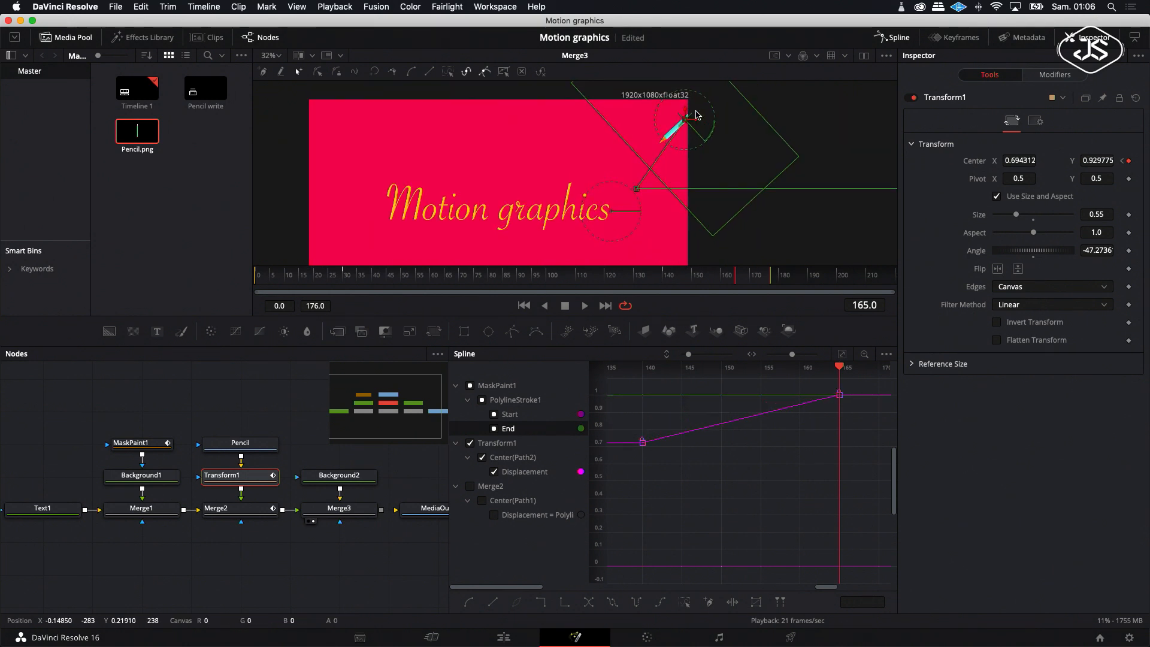
drag(685, 130, 705, 100)
drag(713, 91, 725, 89)
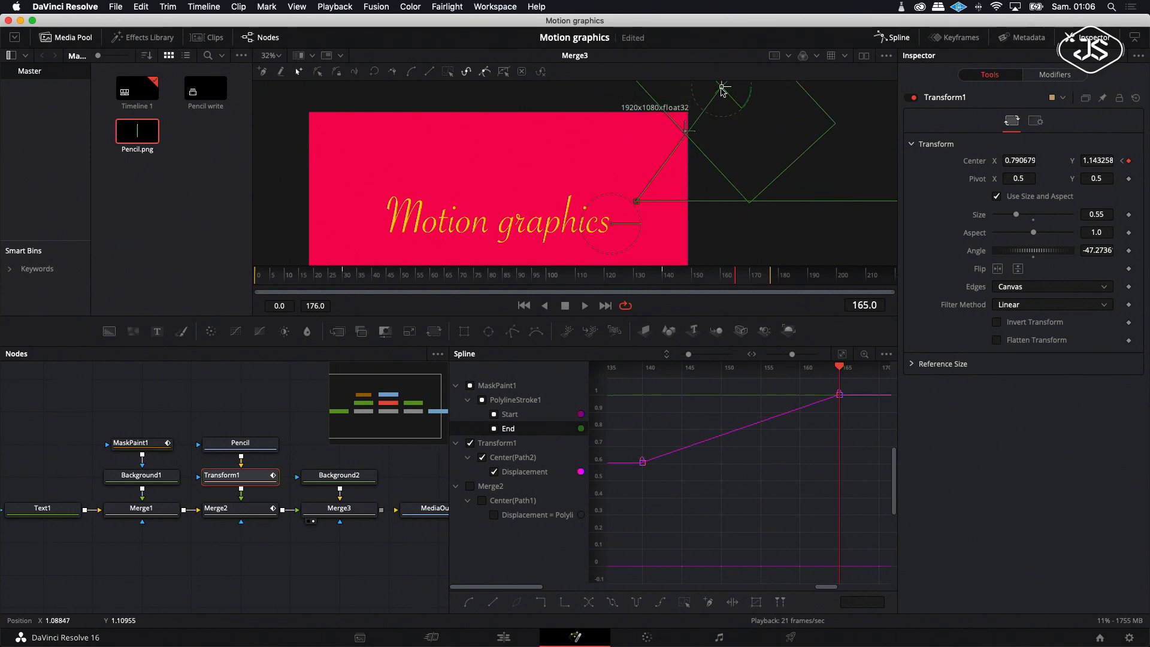
- Smooth the Displacement keyframes at frames 140 and 165 and extend the frame 140 handle to about frame 165
drag(861, 385, 636, 488)
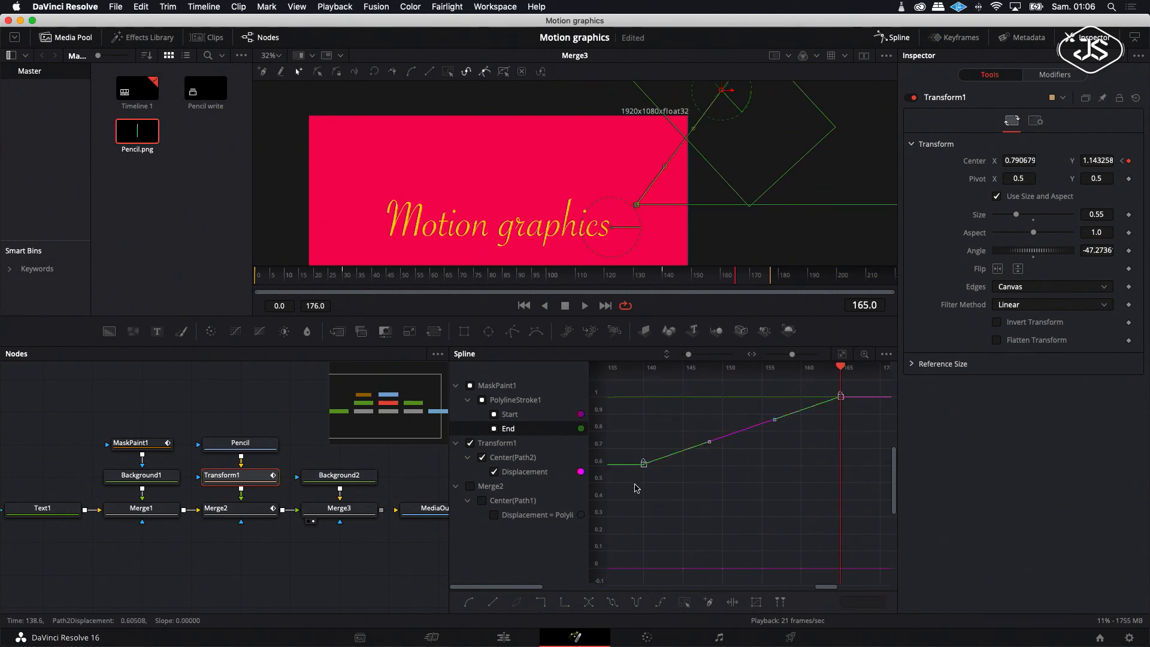
click(471, 603)
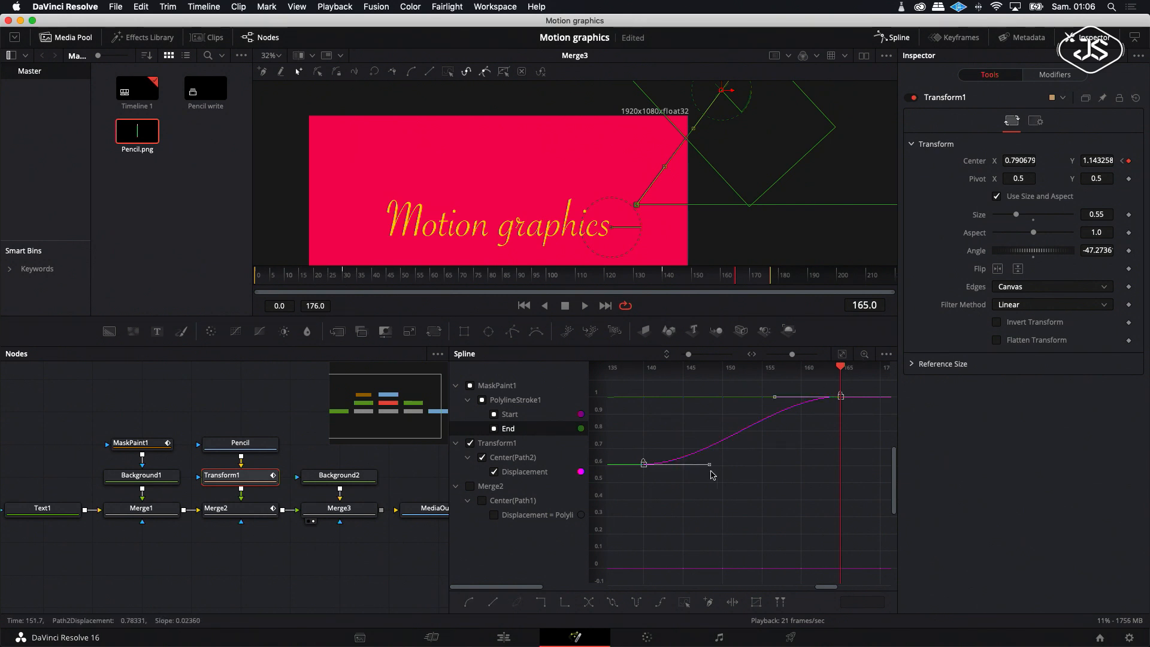
drag(792, 463, 827, 463)
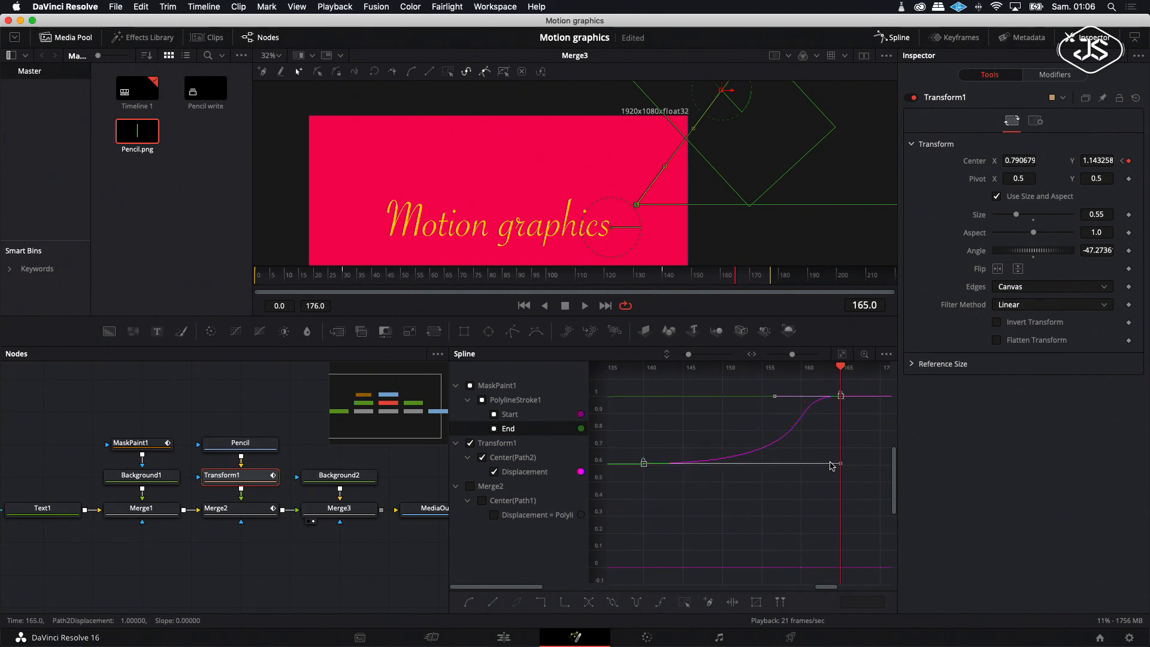
- Extend the incoming handle of Transform1's frame 30 Displacement keyframe back to about frame 4 for a softer pencil arrival
click(525, 309)
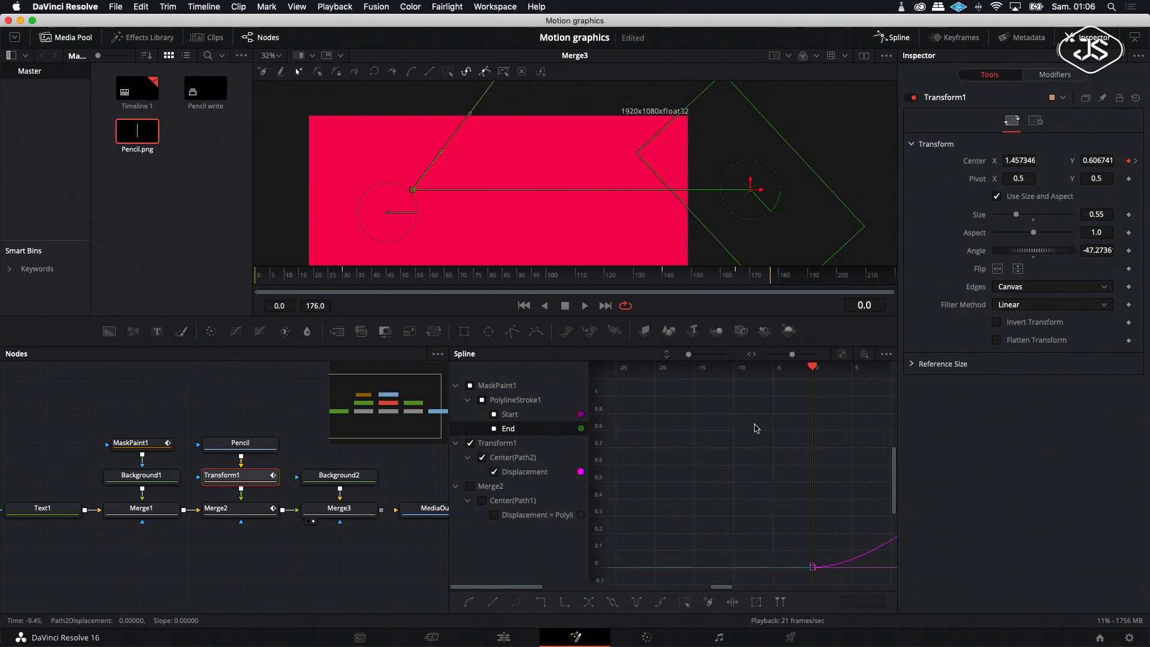
scroll(762, 438, right, 10)
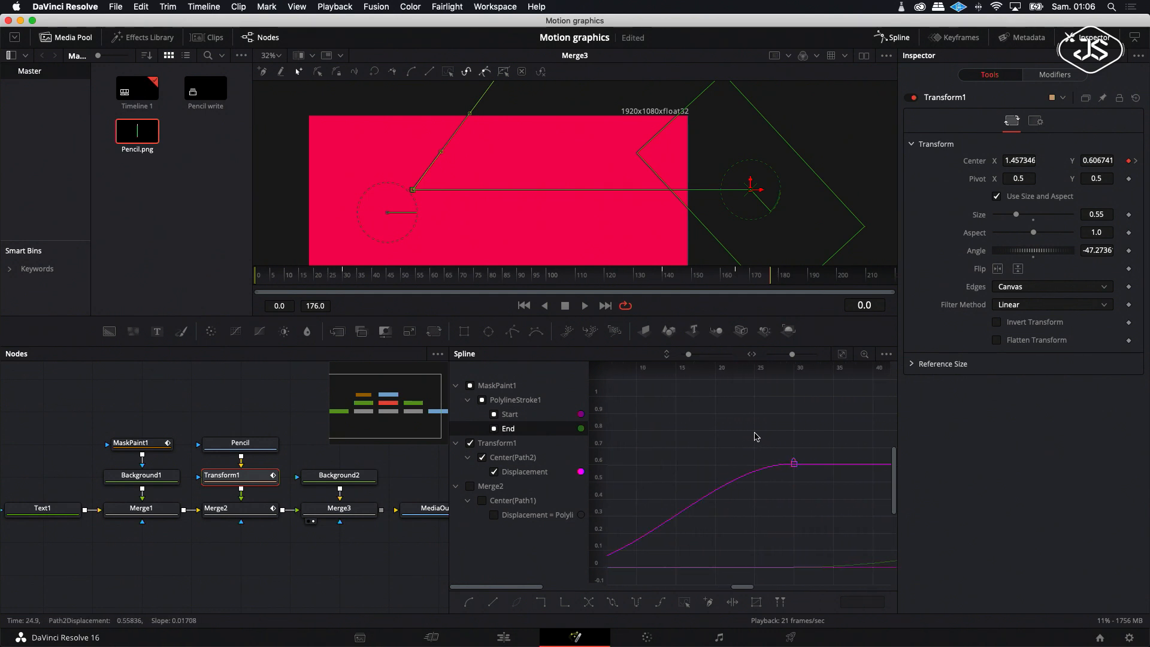
scroll(759, 458, left, 5)
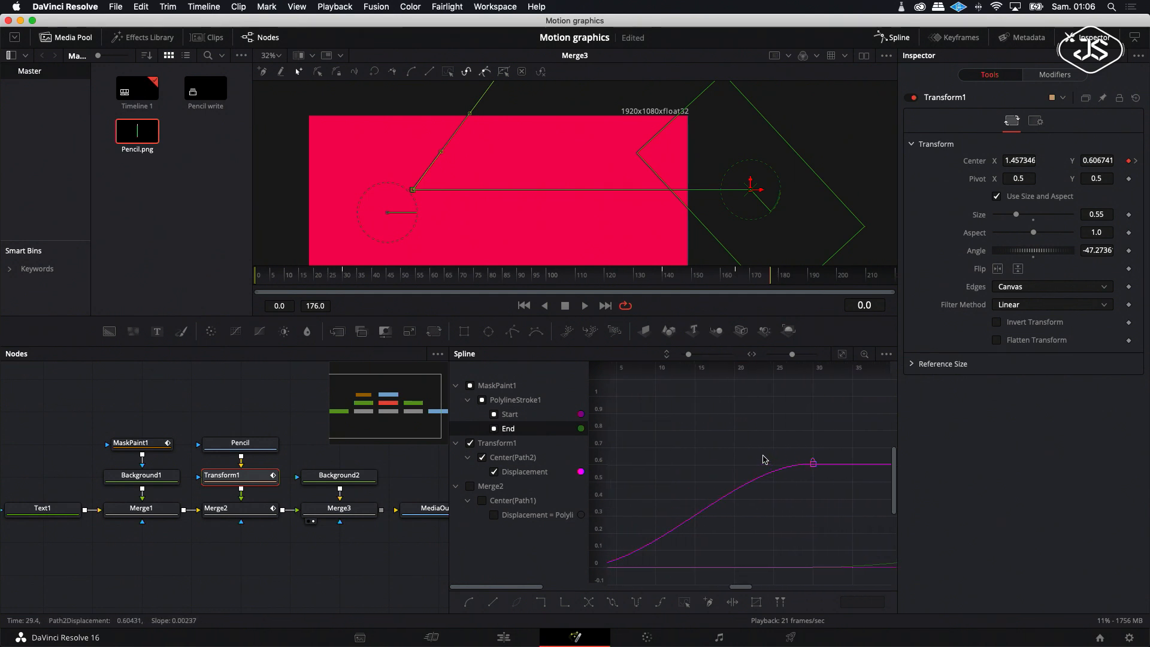
scroll(768, 457, left, 5)
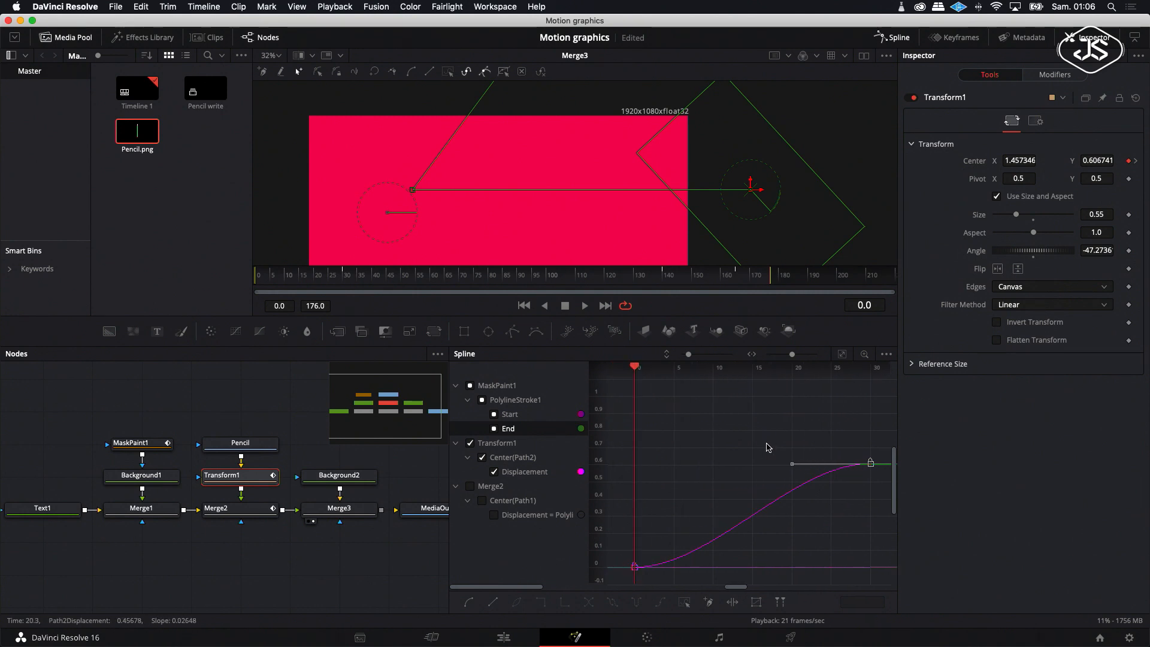
scroll(866, 464, right, 1)
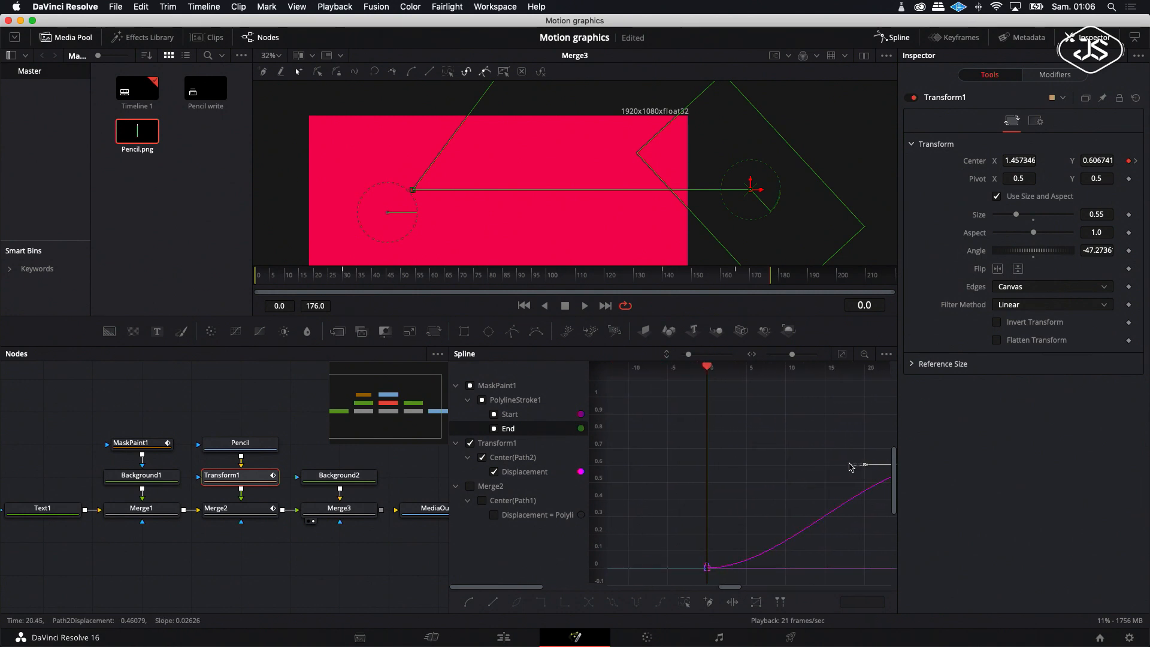
scroll(862, 469, right, 3)
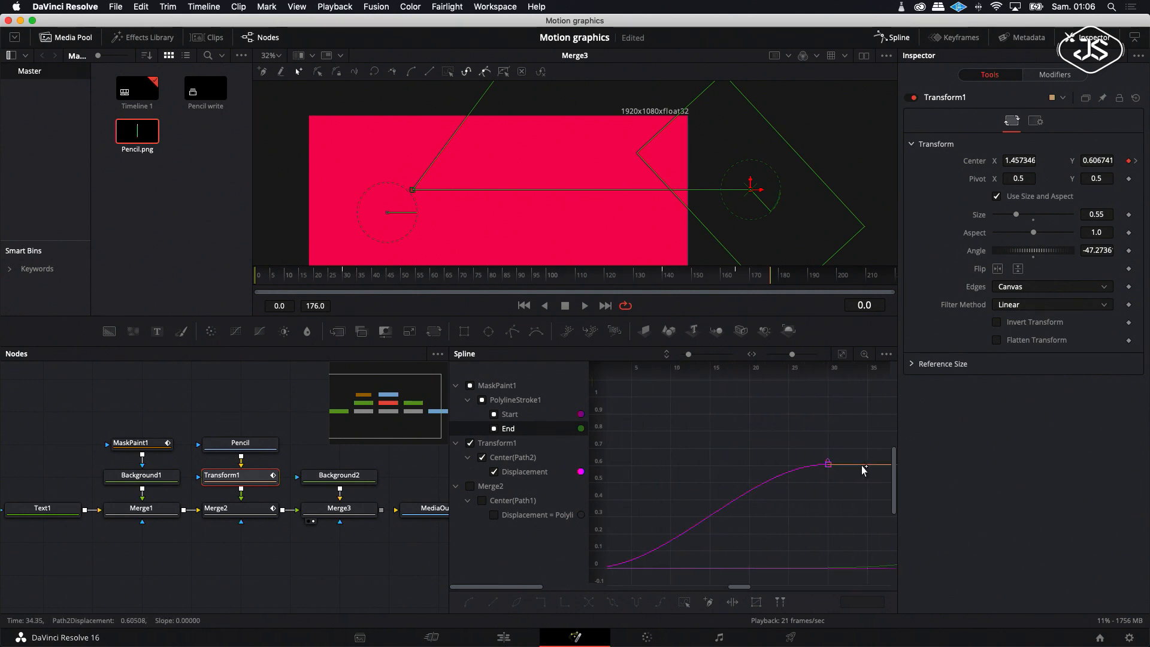
drag(745, 469, 658, 471)
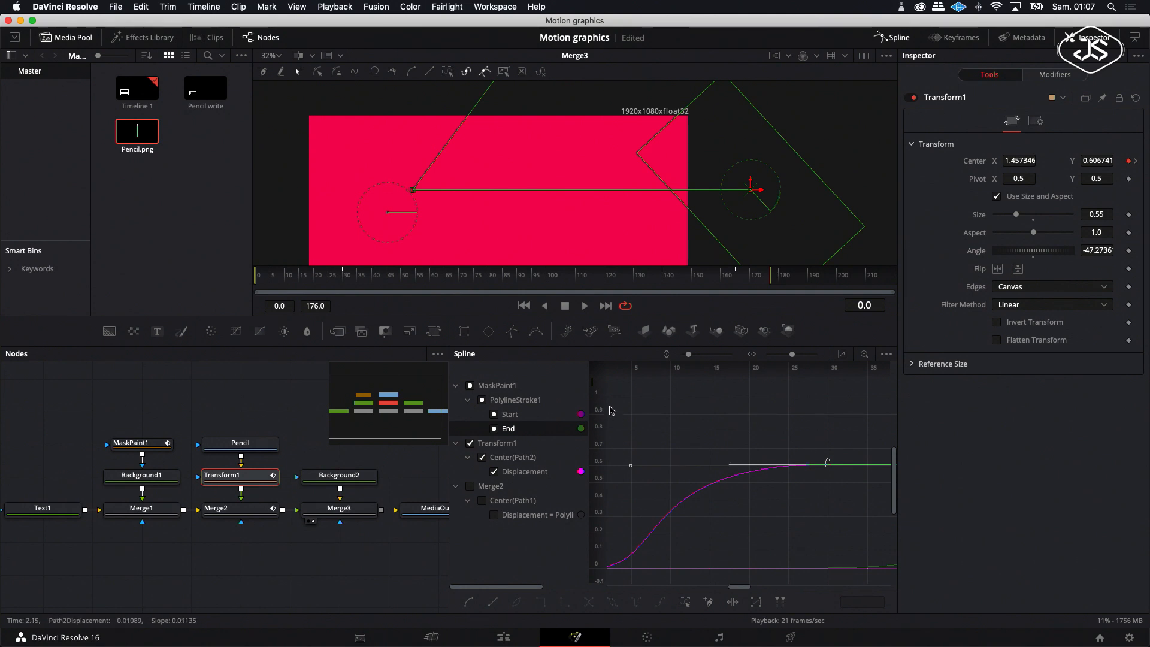
- Enlarge the viewer area above the nodes and spline editor, and zoom Merge3's image to about 36%
scroll(579, 189, down, 3)
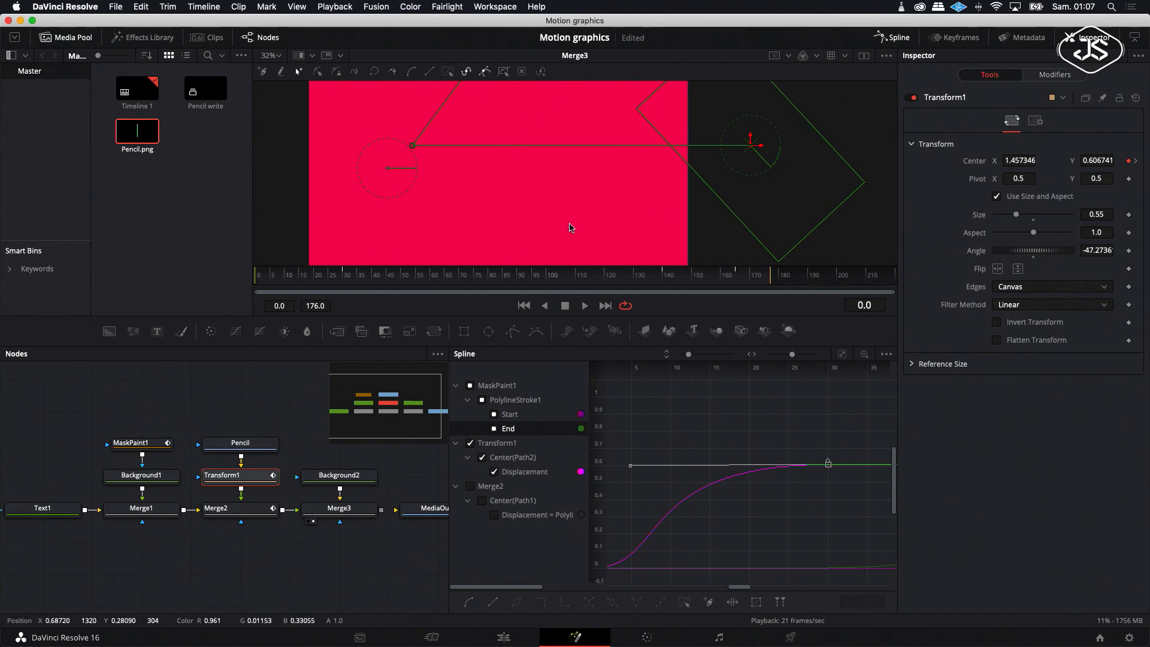
scroll(570, 227, down, 2)
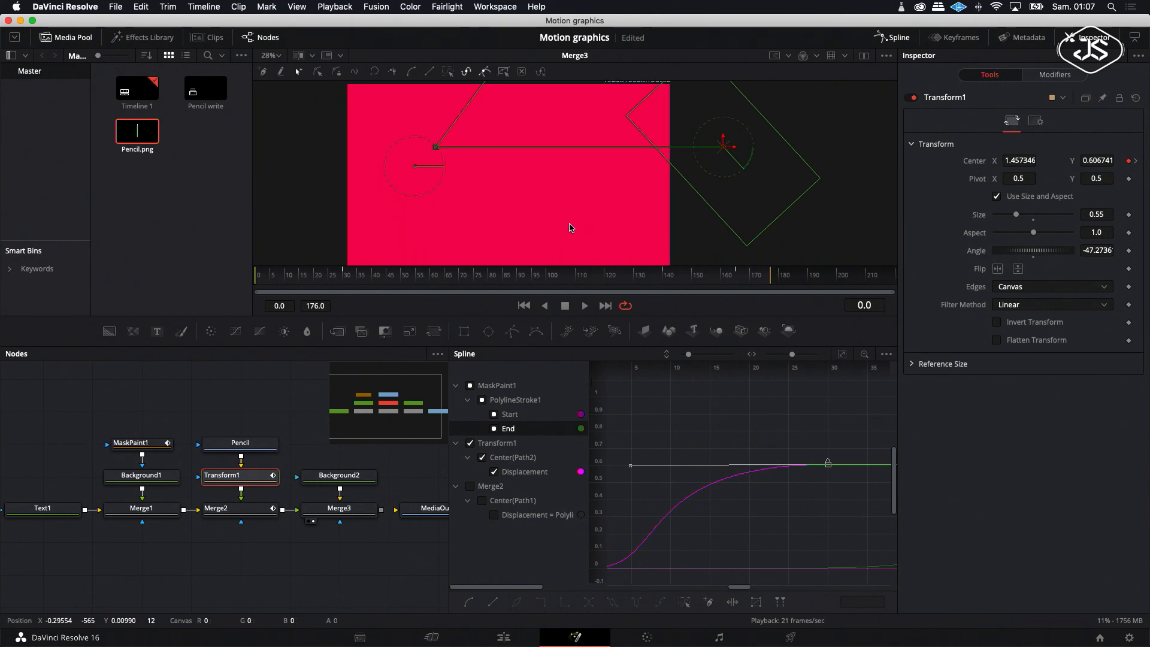
drag(538, 346, 535, 424)
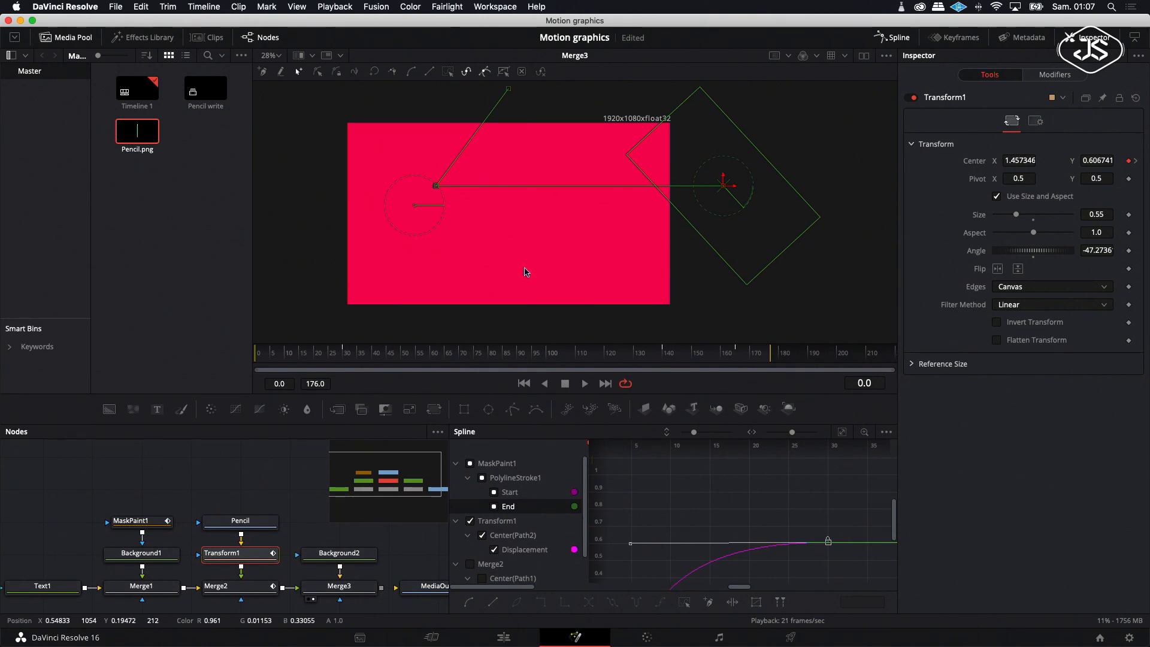
scroll(524, 272, up, 2)
scroll(525, 272, up, 2)
scroll(525, 272, down, 2)
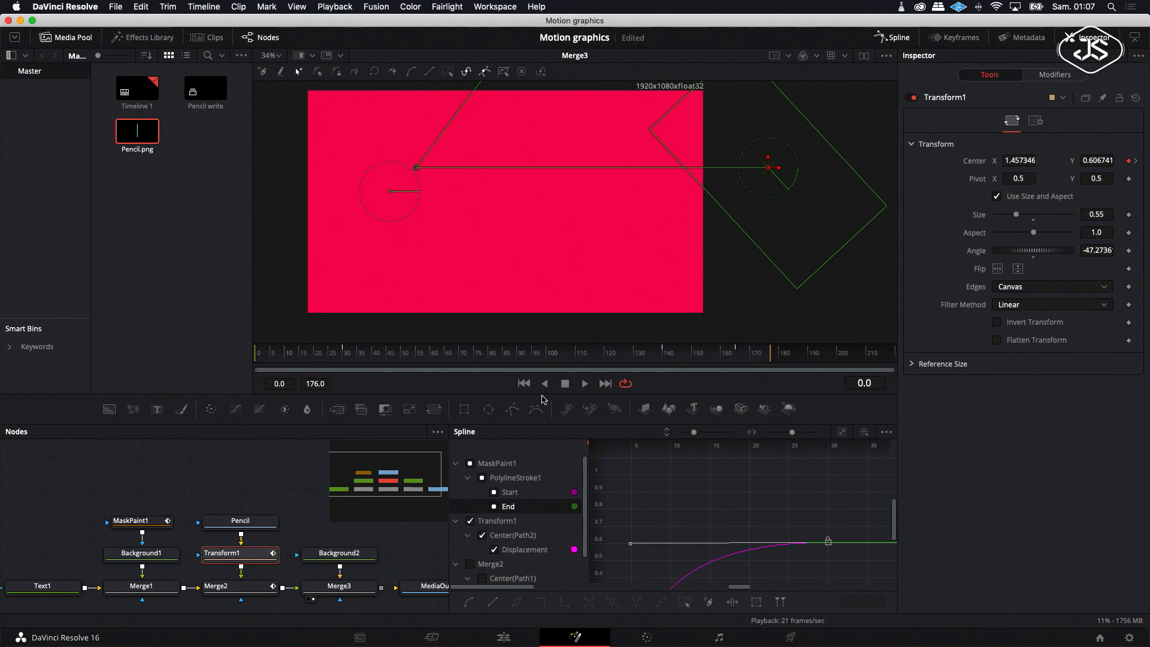
drag(548, 425, 550, 437)
scroll(549, 307, down, 1)
scroll(550, 307, down, 2)
scroll(549, 307, up, 3)
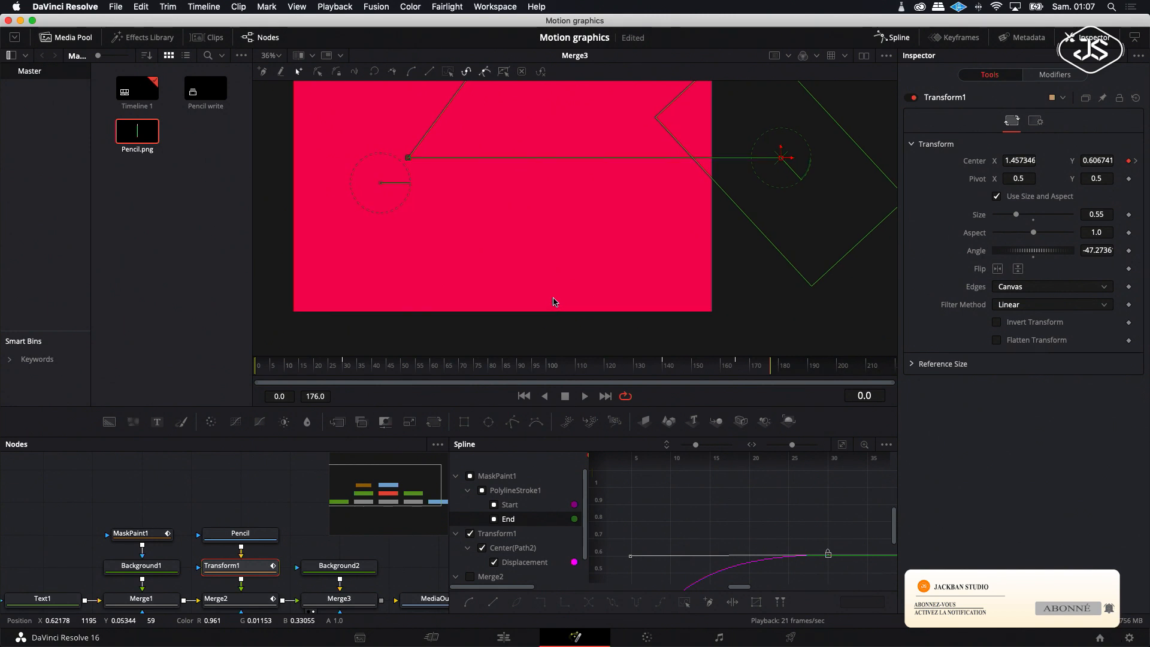
scroll(552, 301, up, 3)
- Play the beginning of the animation, stop it, and deselect Transform1 to hide its path controls in the viewer
click(584, 397)
click(566, 399)
scroll(410, 562, right, 3)
click(403, 563)
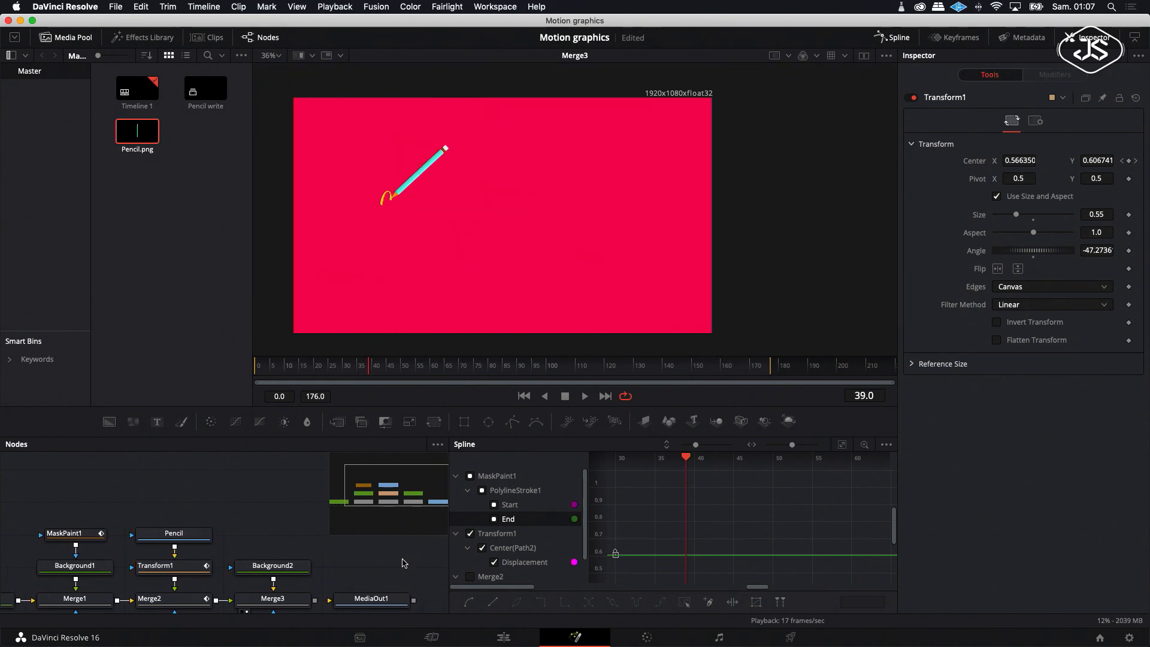
- Play the animation from frame 0 to review the pencil's entrance, writing and exit
click(523, 396)
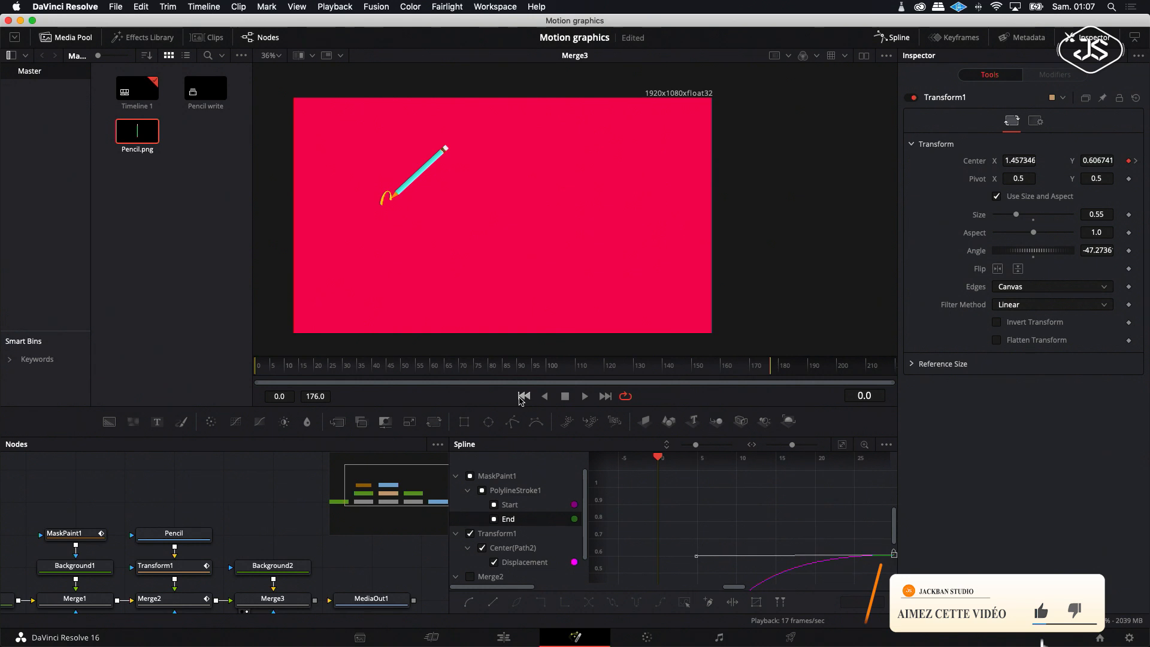
click(584, 397)
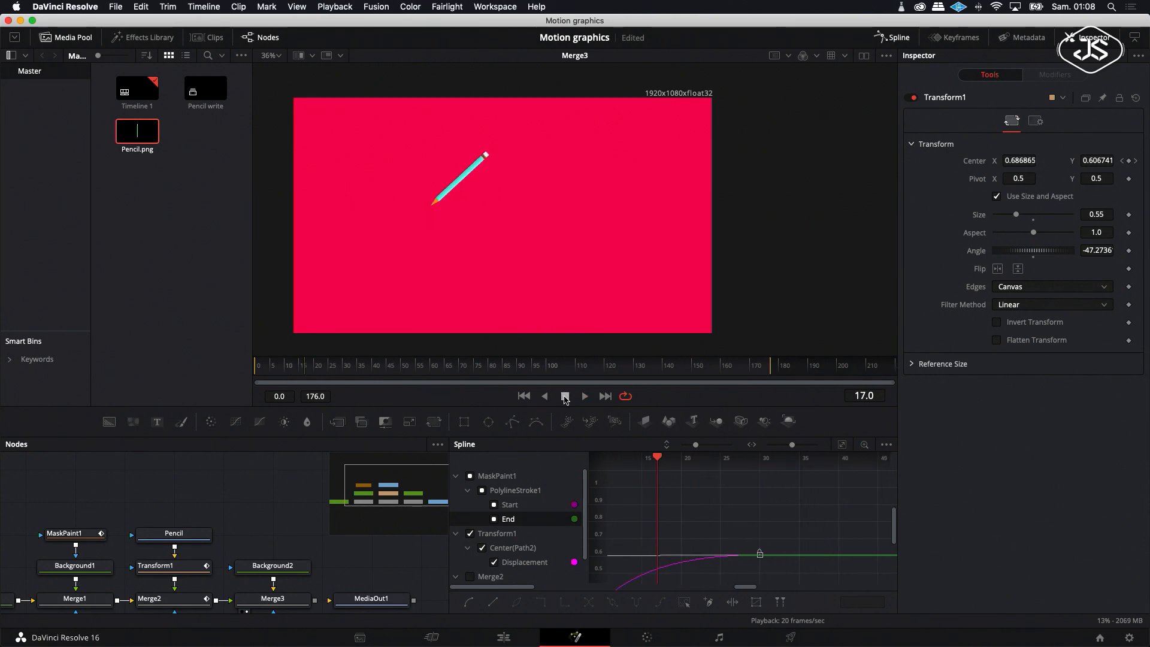
click(565, 396)
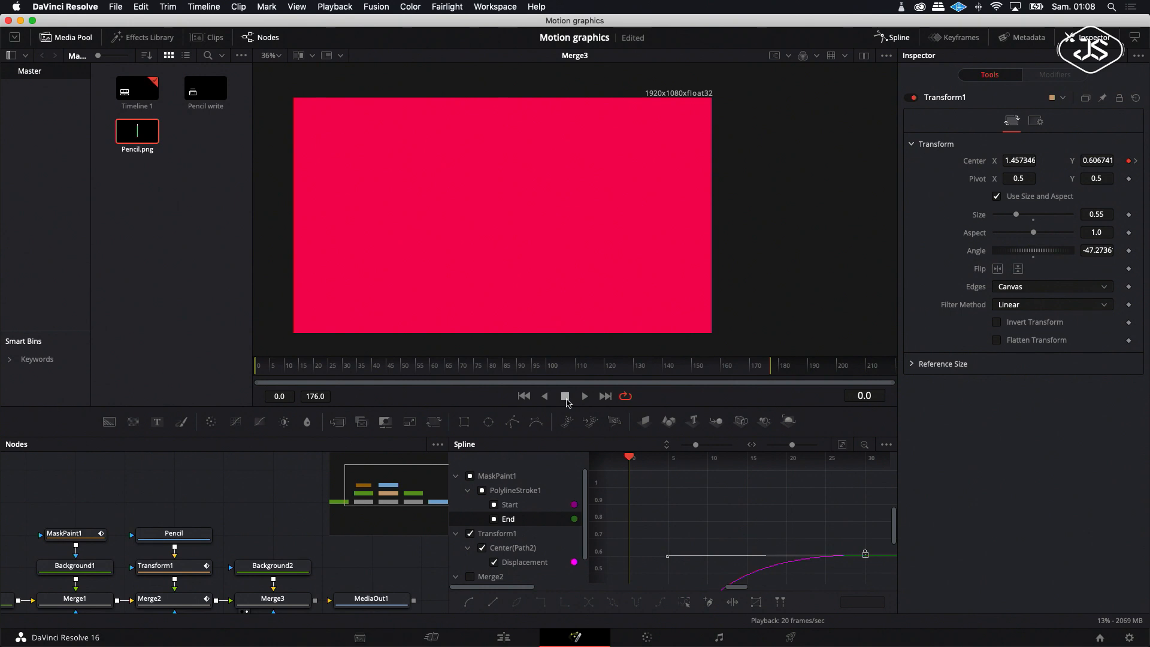
click(583, 396)
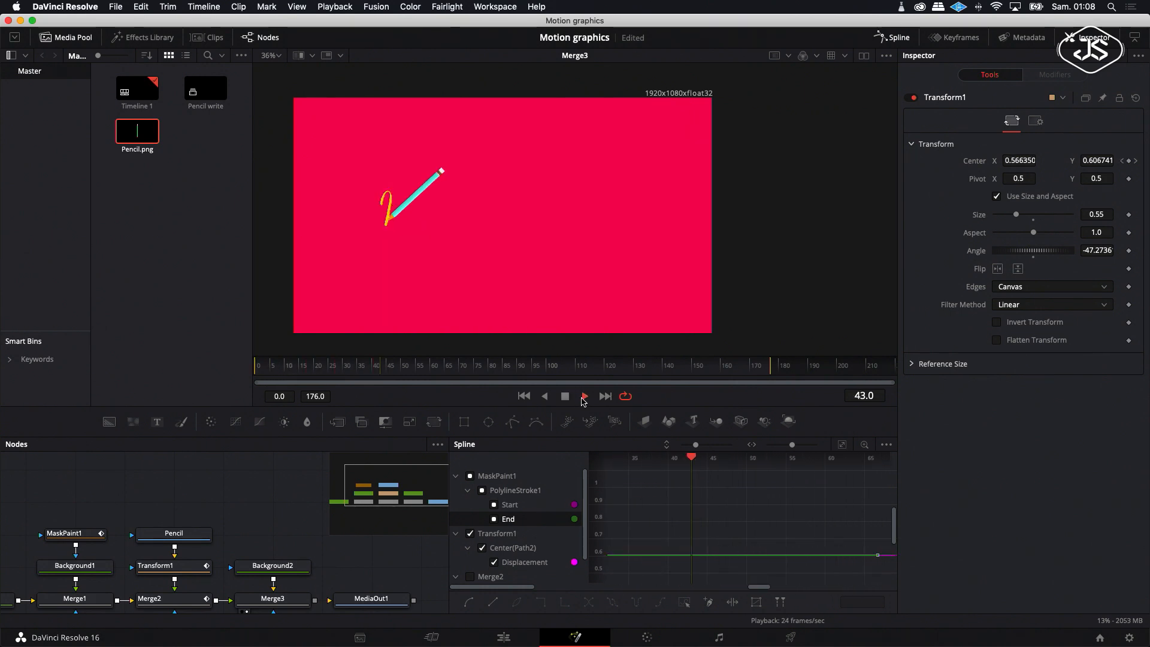